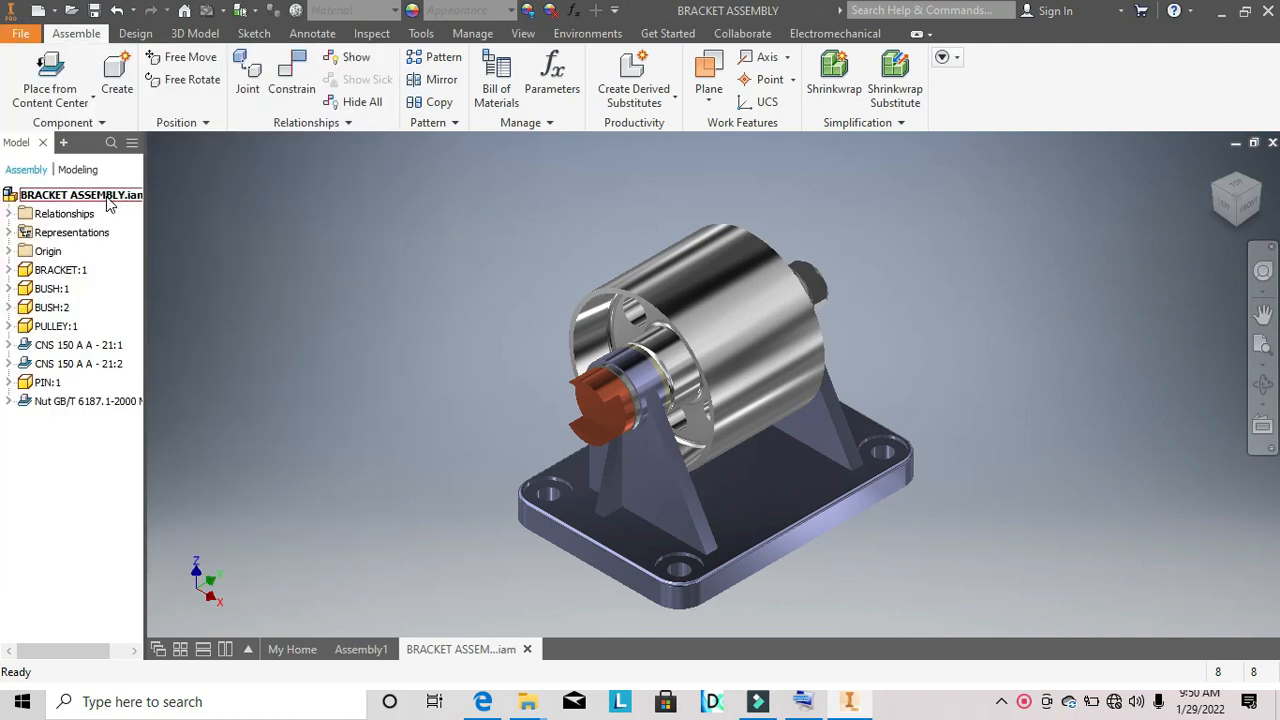
# Create a presentation of BRACKET ASSEMBLY from the Standard.ipn template.
pyautogui.rightClick(107, 198)
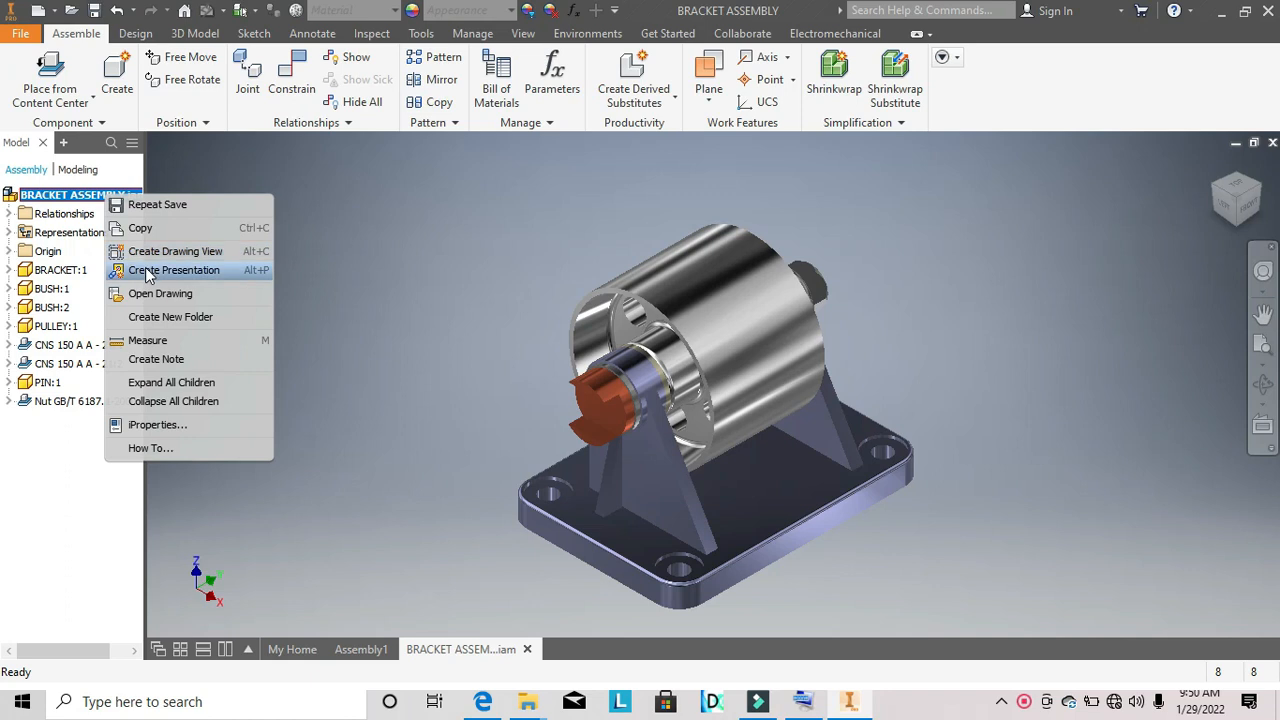
pyautogui.click(148, 272)
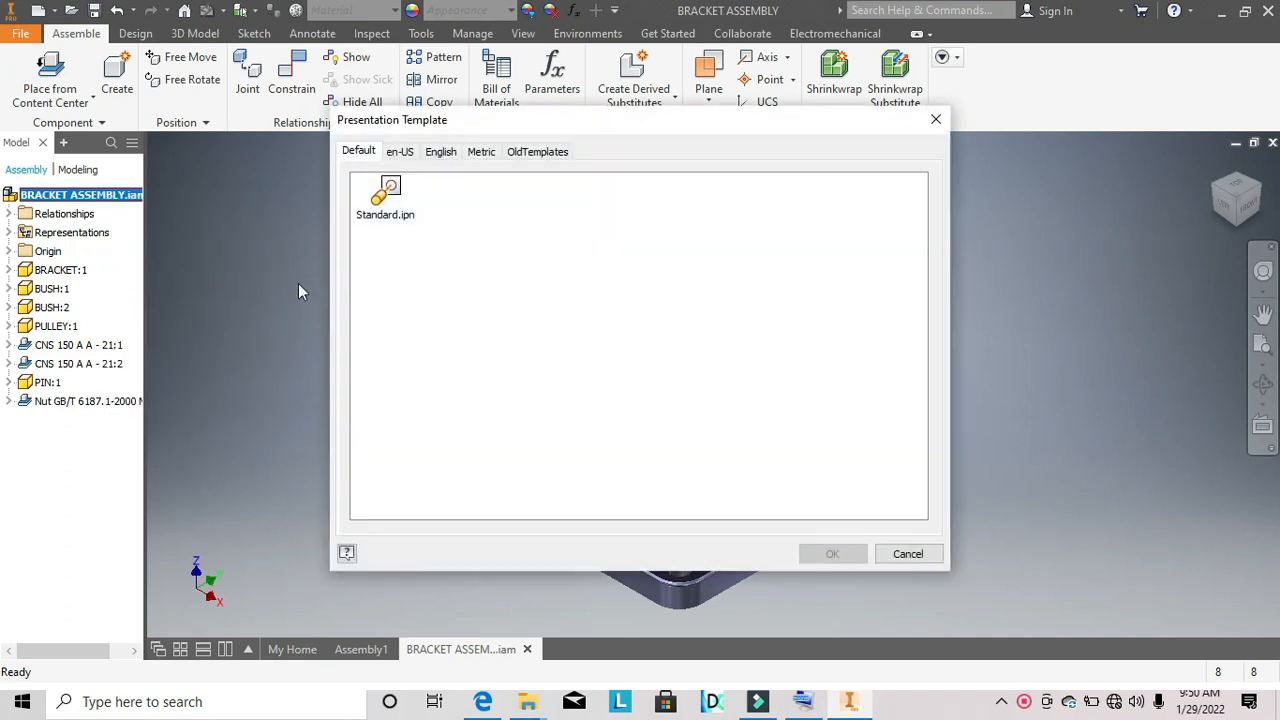
pyautogui.click(388, 200)
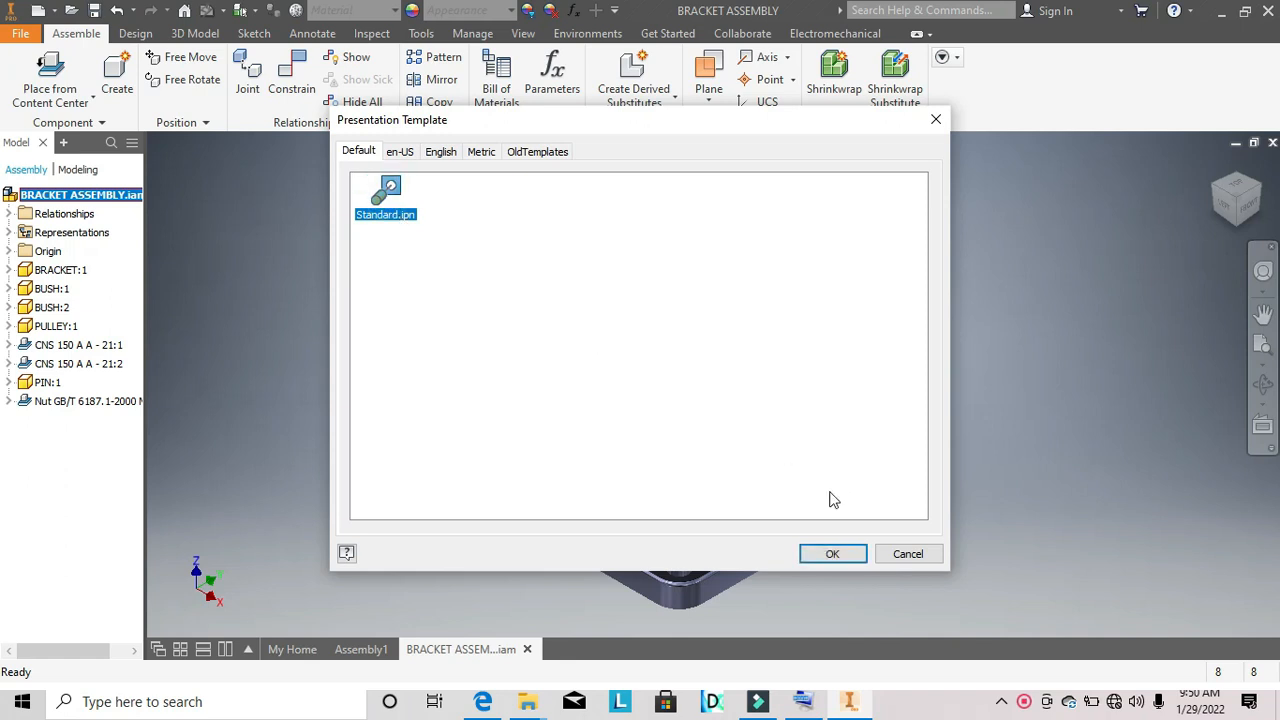
pyautogui.click(835, 554)
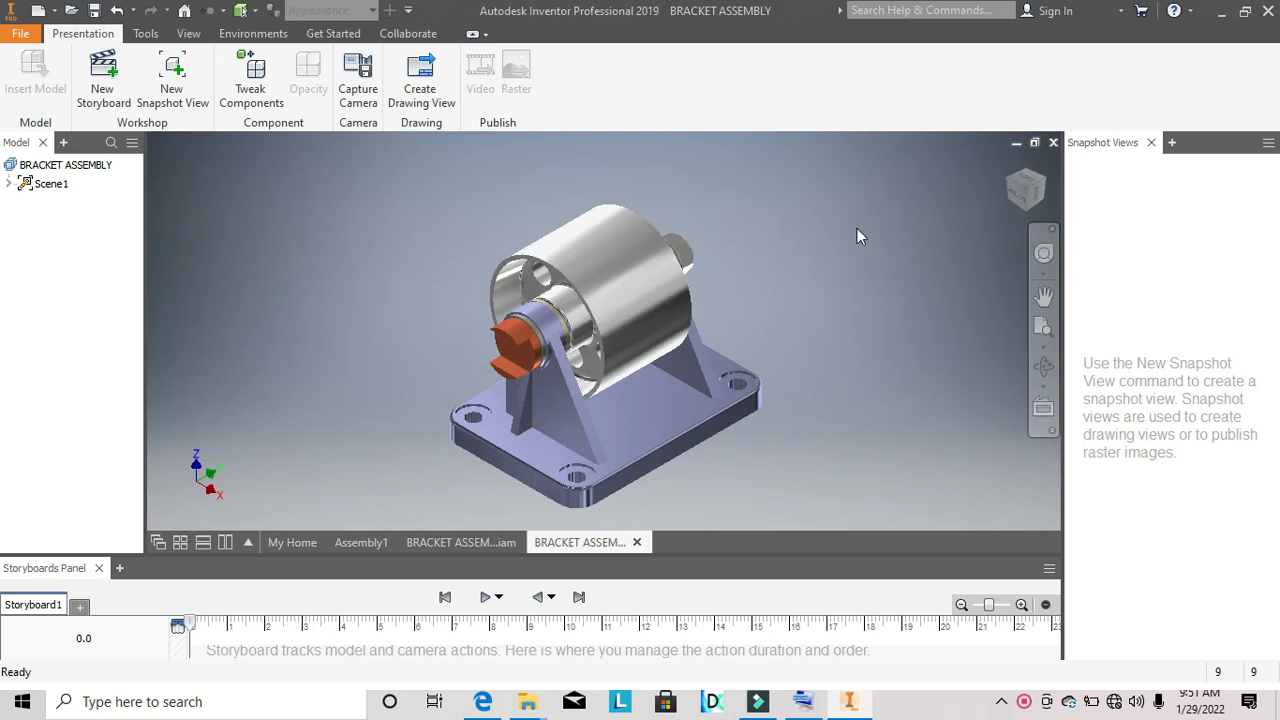
# Orient the model to the side view that shows the pin lengthwise and set it as the Front view.
pyautogui.click(1033, 199)
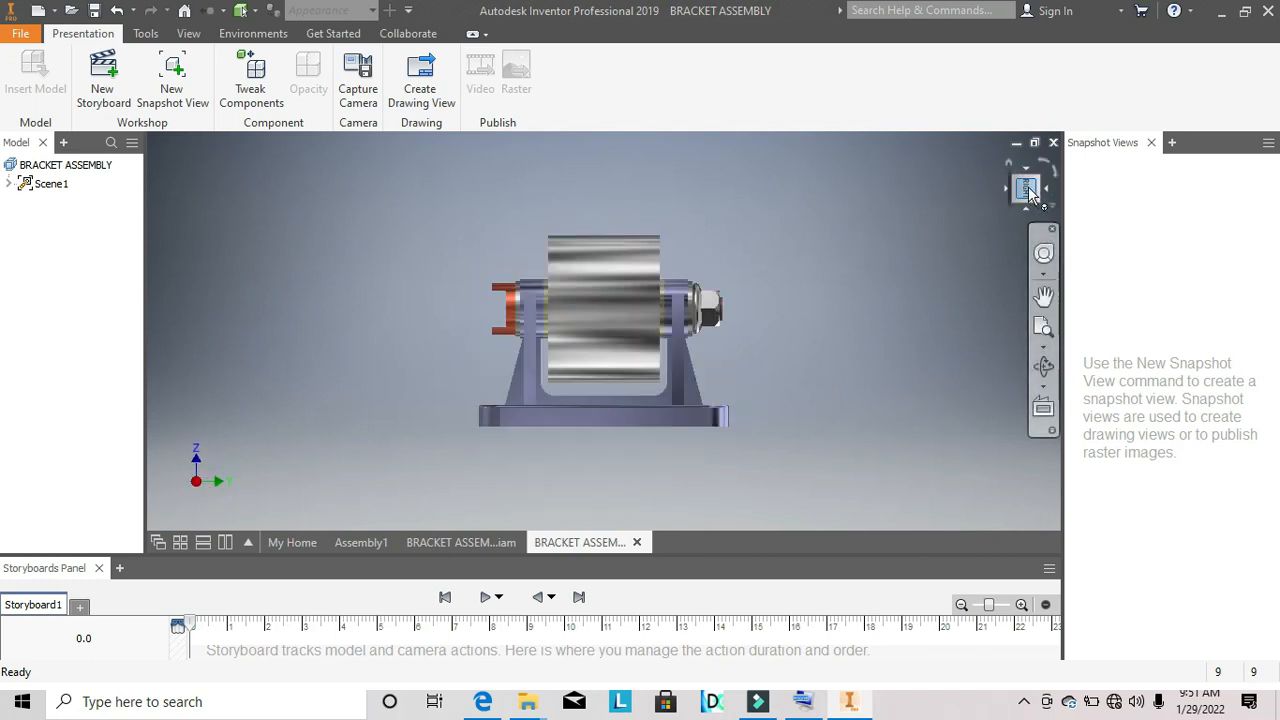
pyautogui.rightClick(1031, 197)
pyautogui.moveTo(1065, 343)
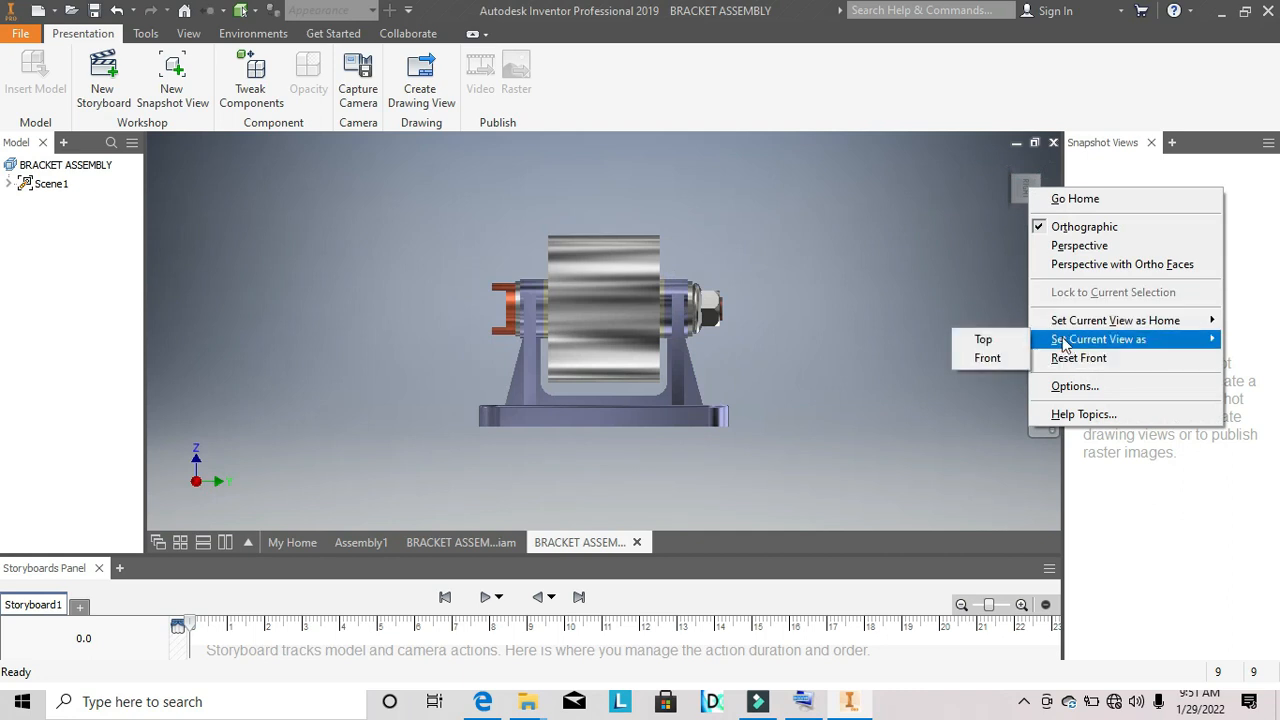
pyautogui.click(987, 358)
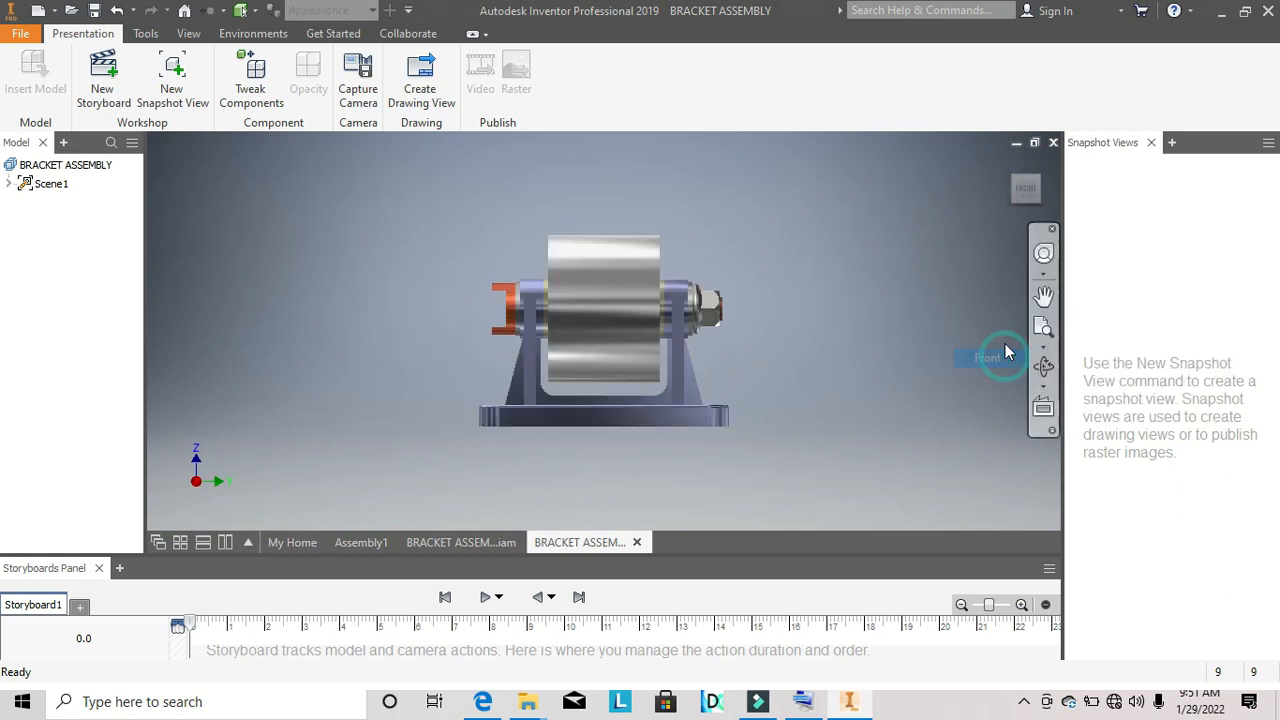
# Set an isometric view with the pin head toward the viewer as Home with Fit to View, and go to it.
pyautogui.click(1013, 176)
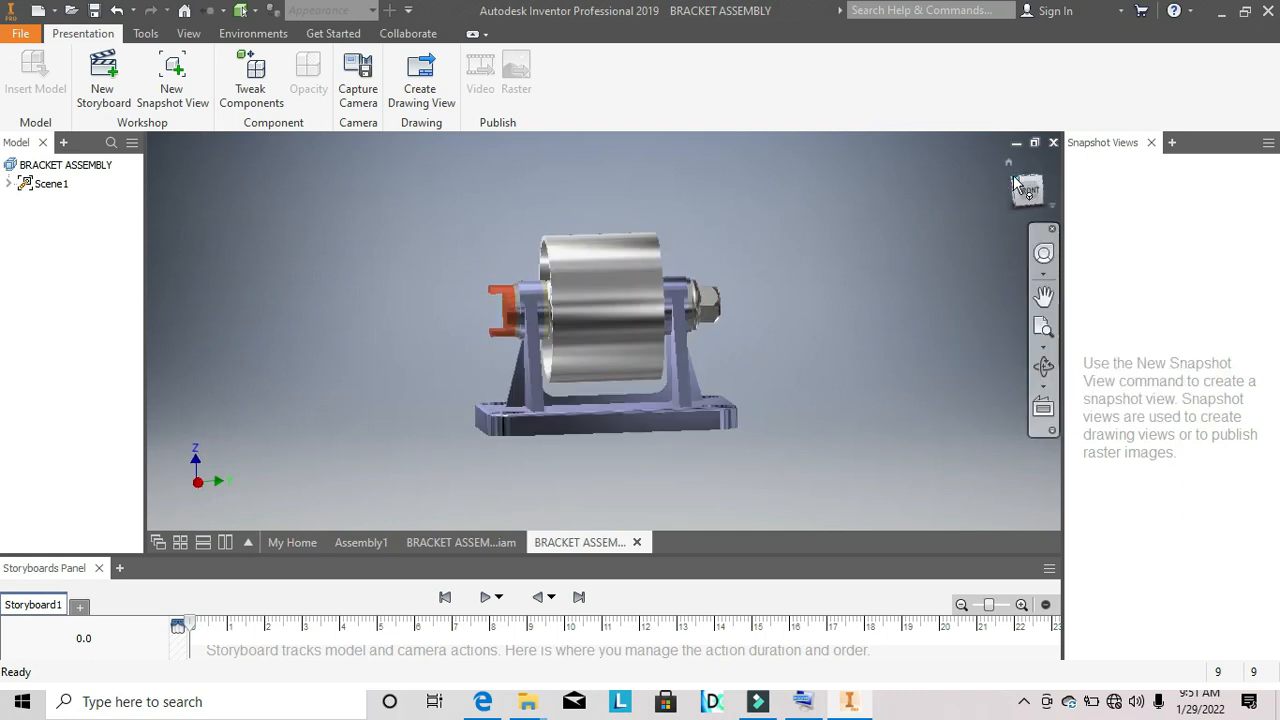
pyautogui.rightClick(1027, 199)
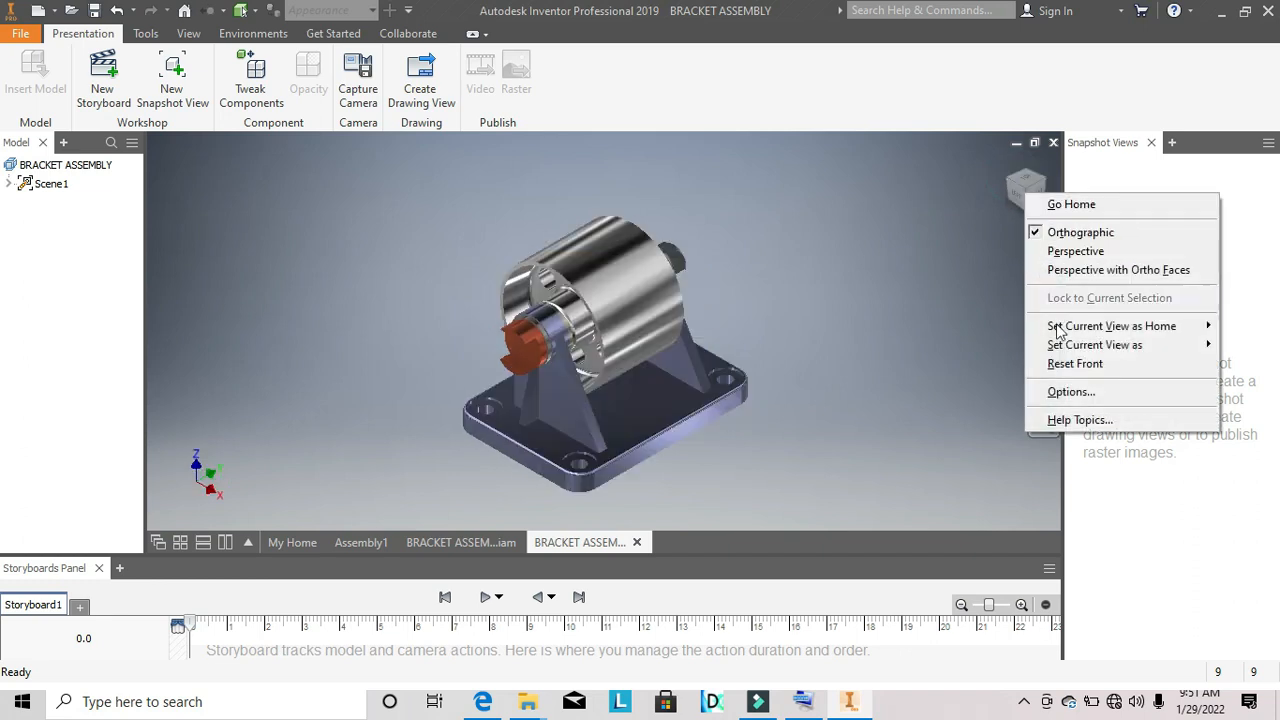
pyautogui.moveTo(1060, 330)
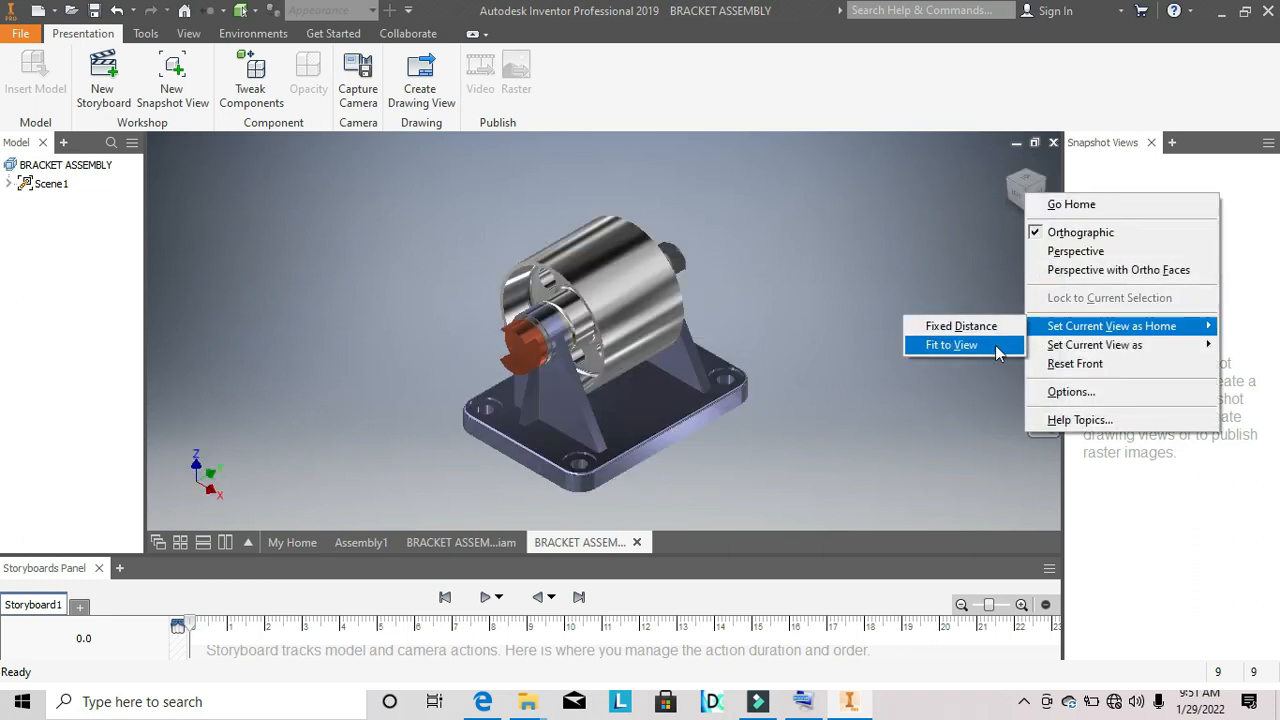
pyautogui.click(951, 345)
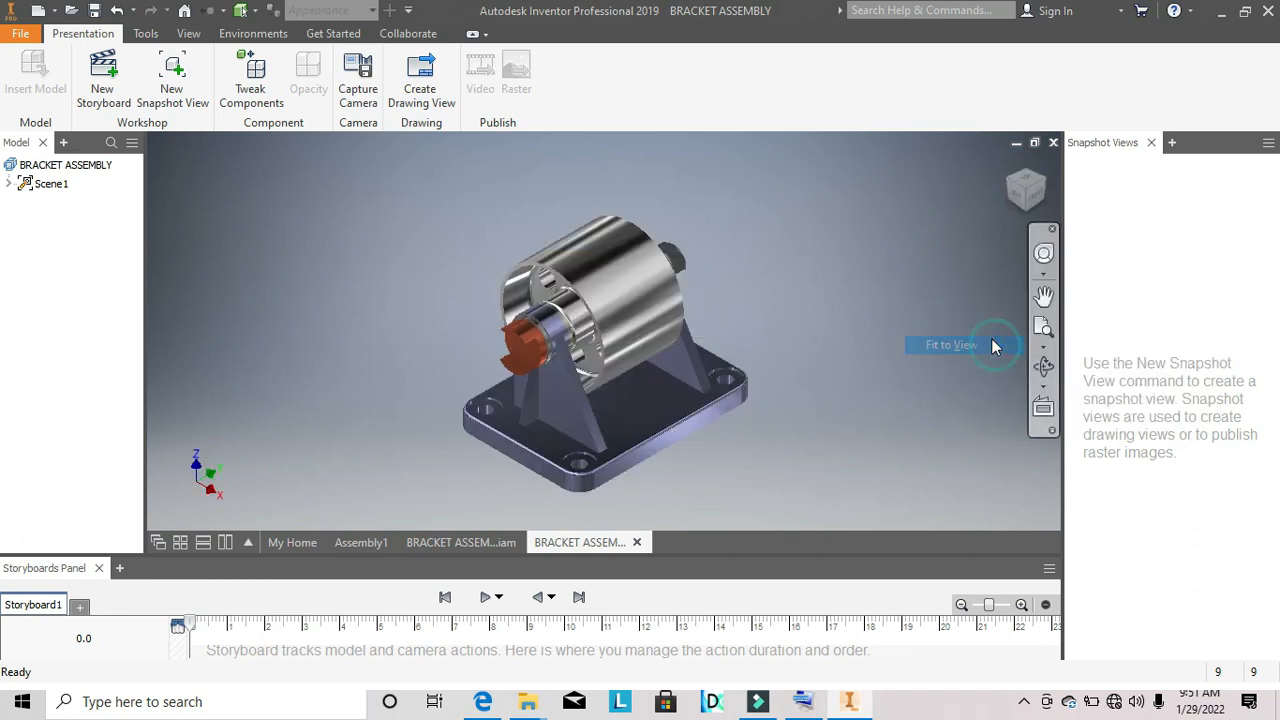
pyautogui.click(1008, 161)
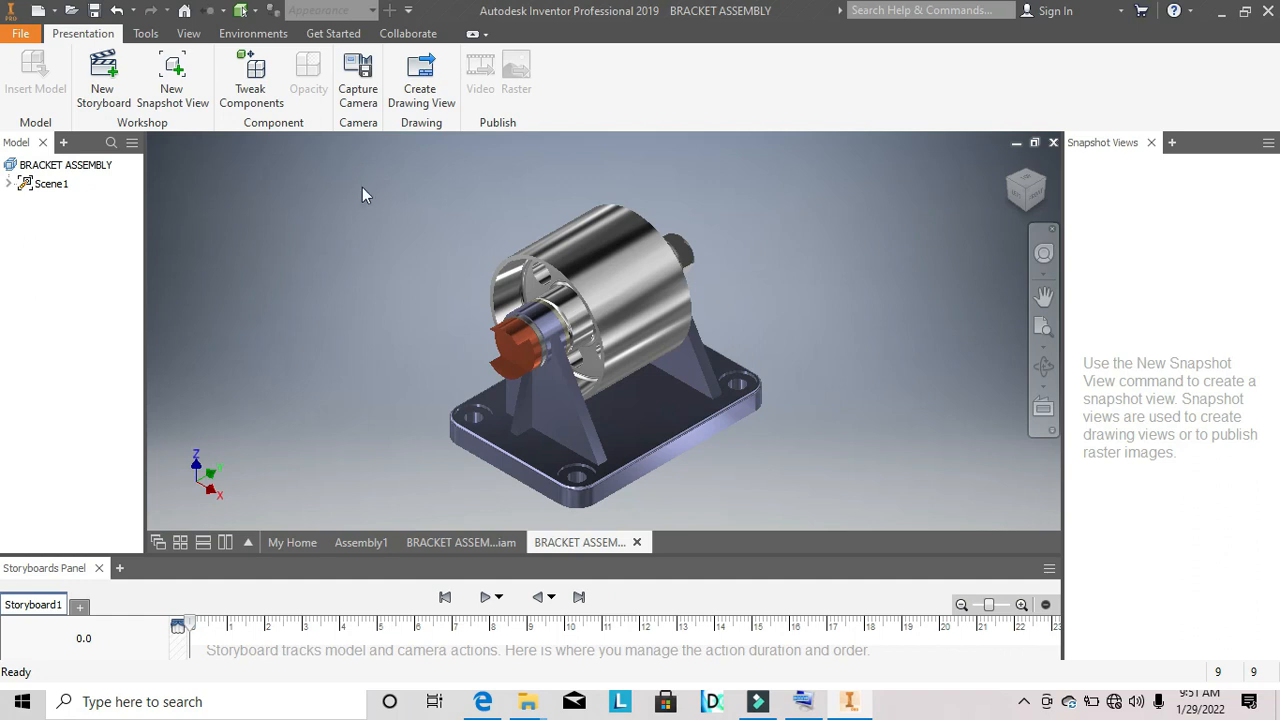
# Start Tweak Components and move the nut outward along the pin axis by about 86 mm with a 2.500 s duration.
pyautogui.click(252, 95)
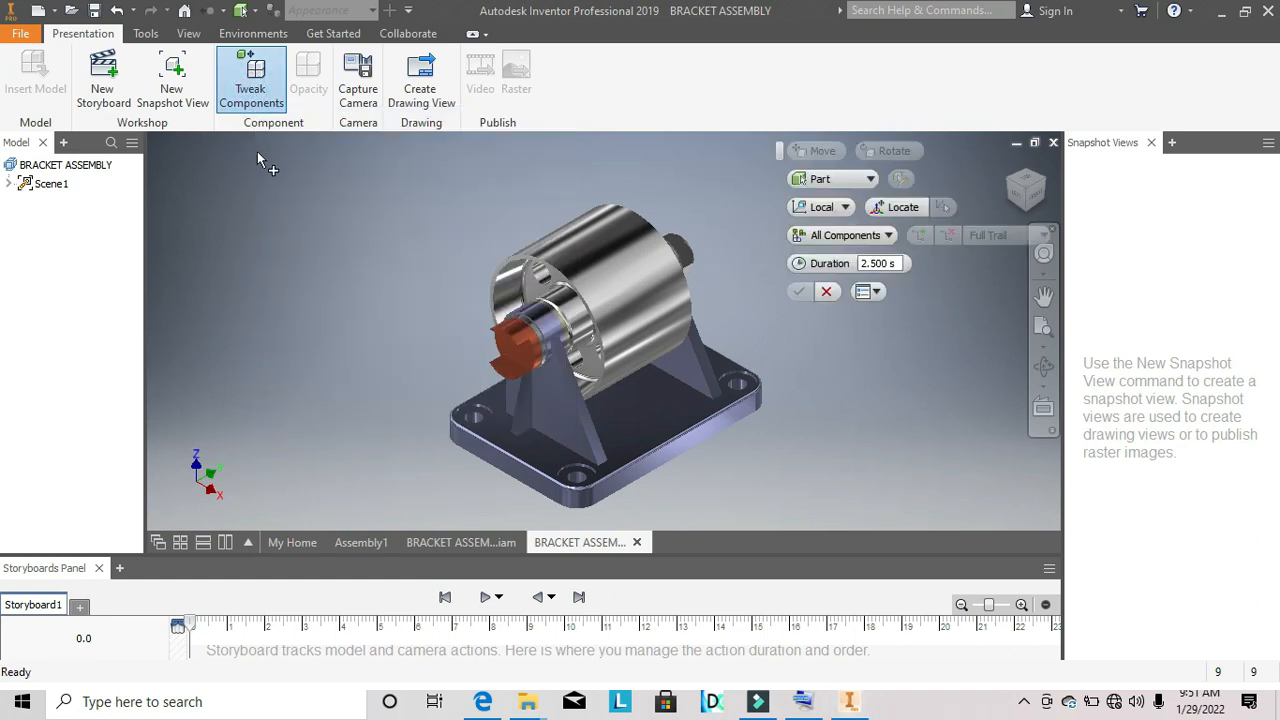
pyautogui.moveTo(359, 216); pyautogui.dragTo(363, 189, button='middle')
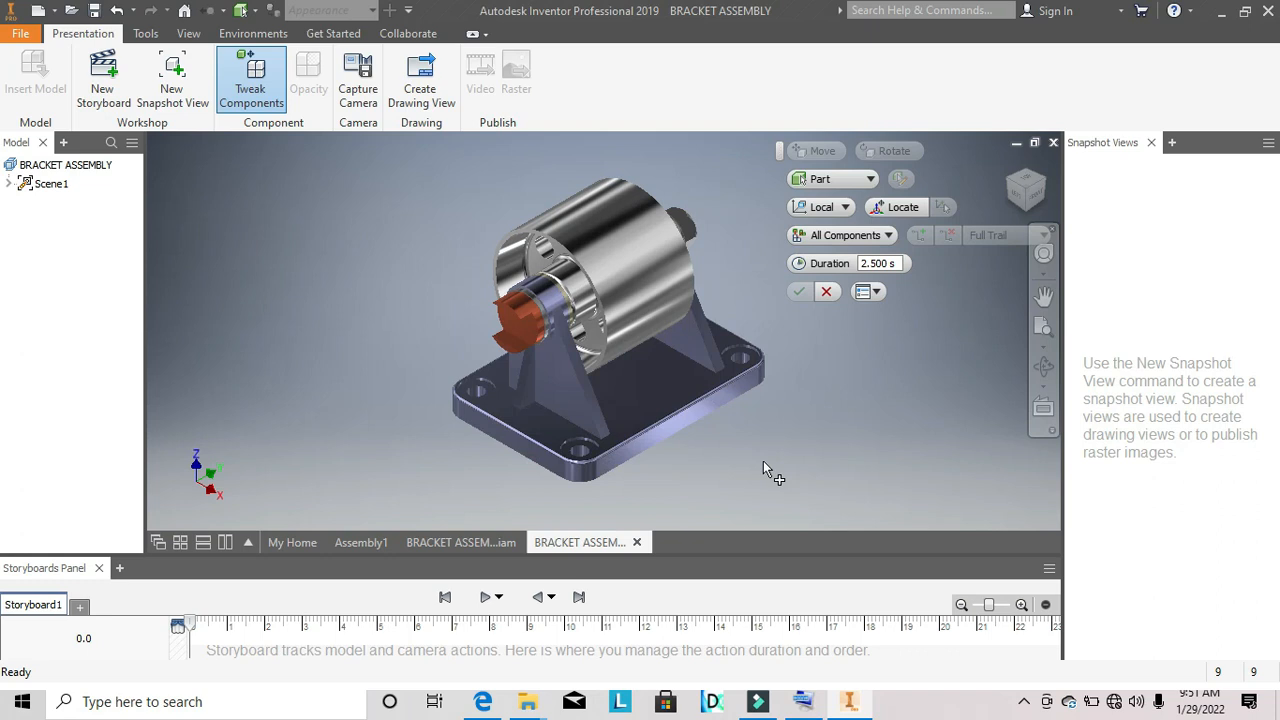
pyautogui.keyDown('shift'); pyautogui.moveTo(763, 461); pyautogui.dragTo(668, 455, button='middle'); pyautogui.keyUp('shift')
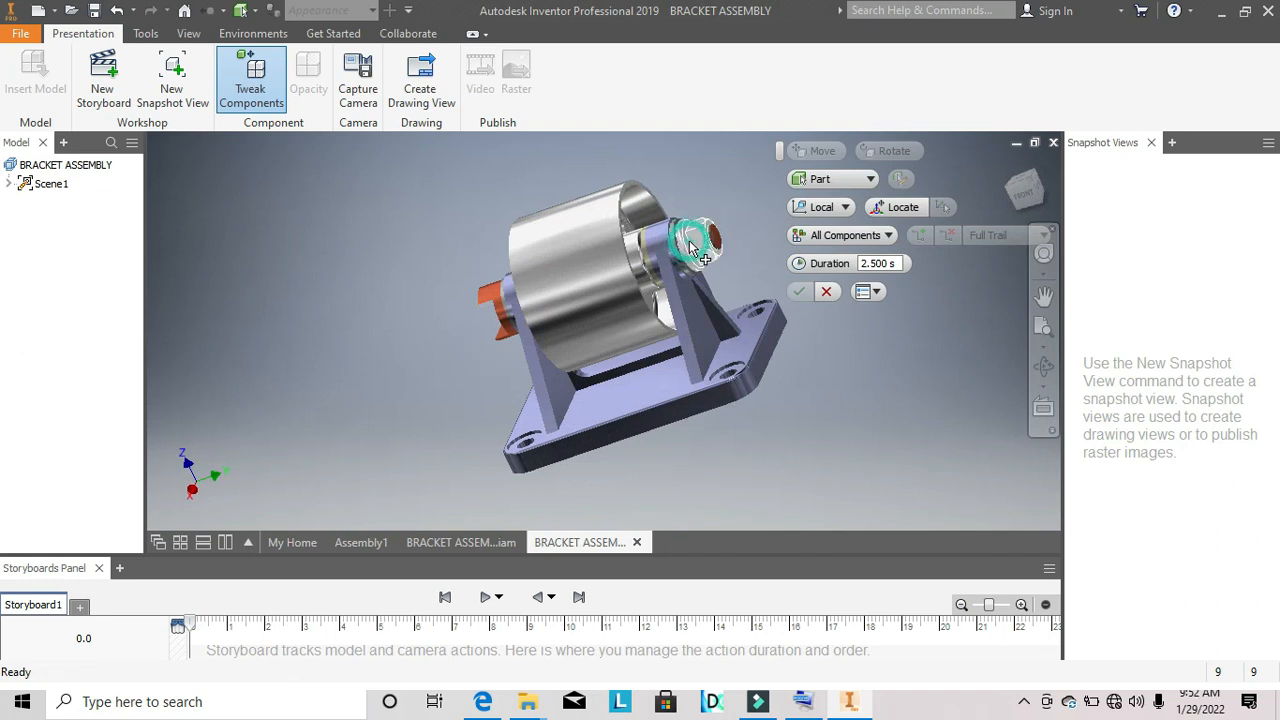
pyautogui.click(696, 244)
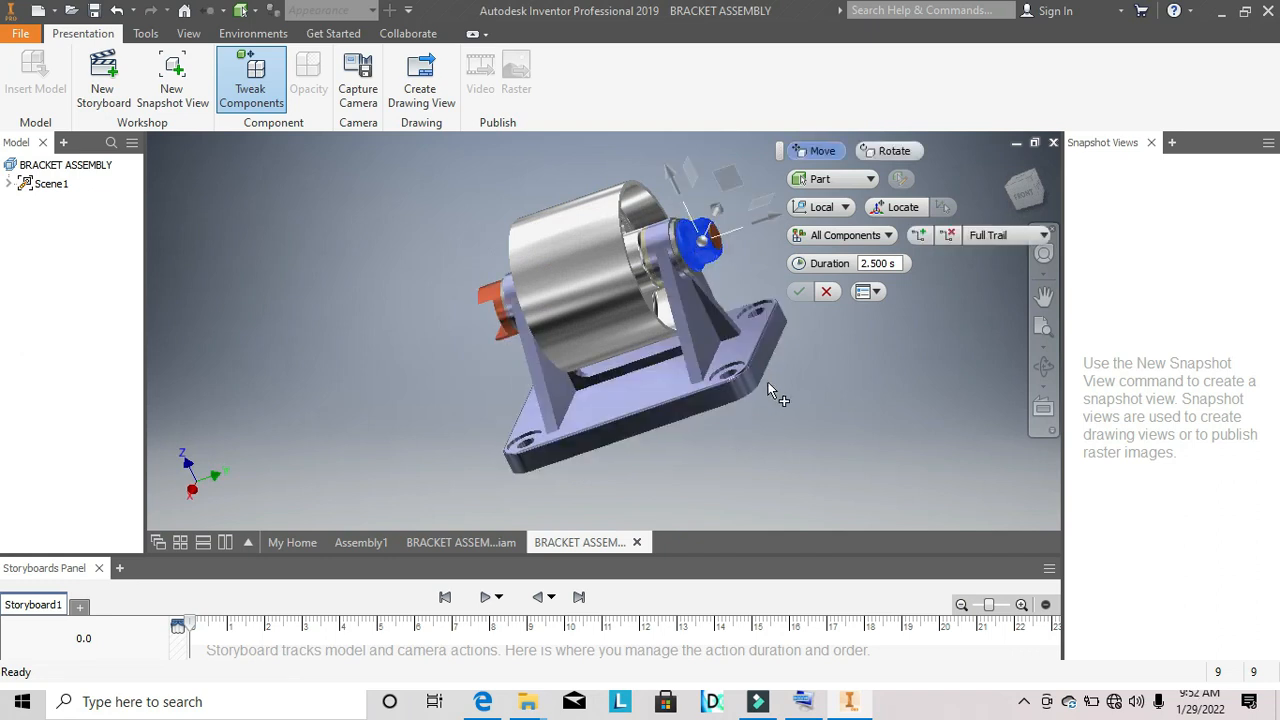
pyautogui.moveTo(760, 400); pyautogui.dragTo(656, 401, button='middle')
pyautogui.click(1007, 165)
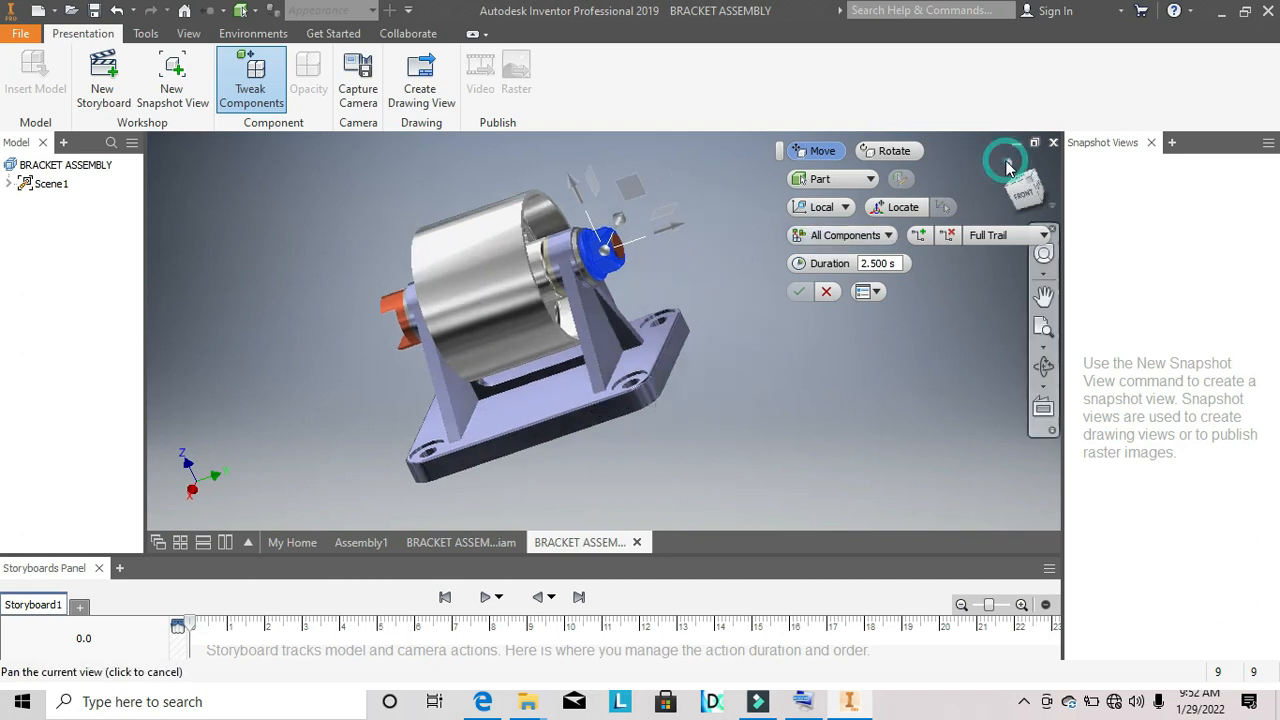
pyautogui.scroll(-4, 734, 327)
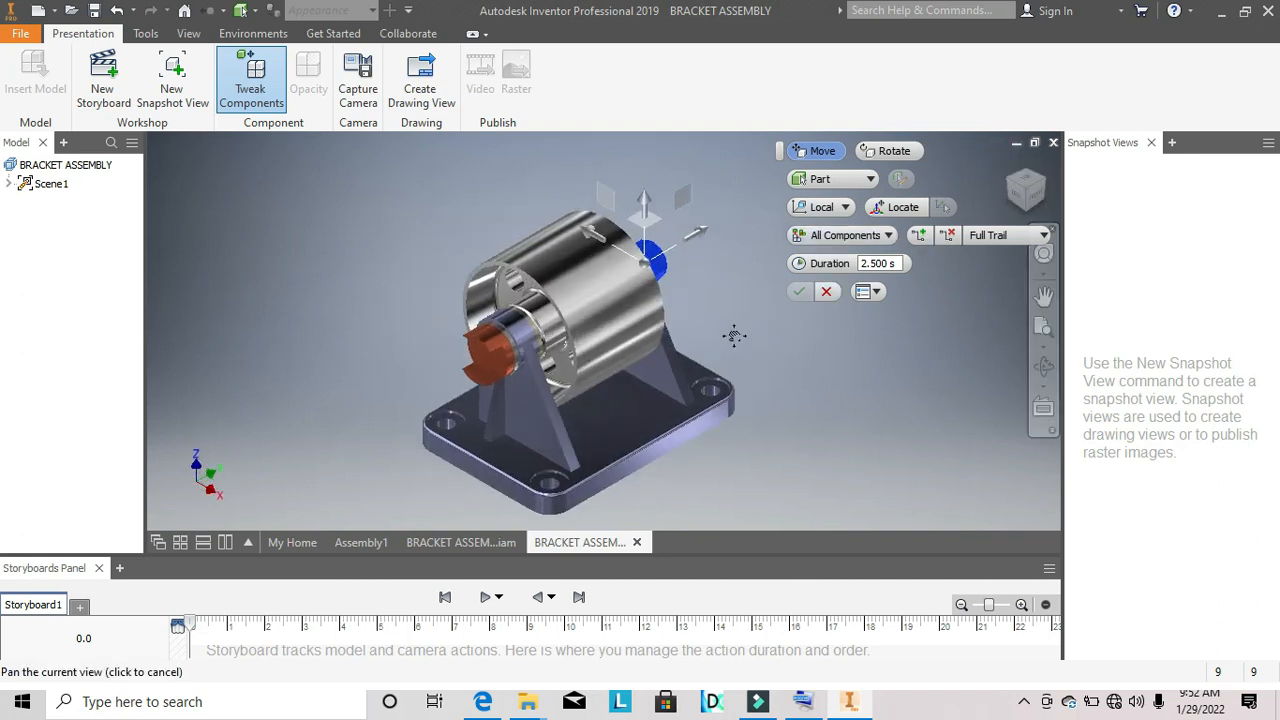
pyautogui.moveTo(734, 327); pyautogui.dragTo(662, 359, button='middle')
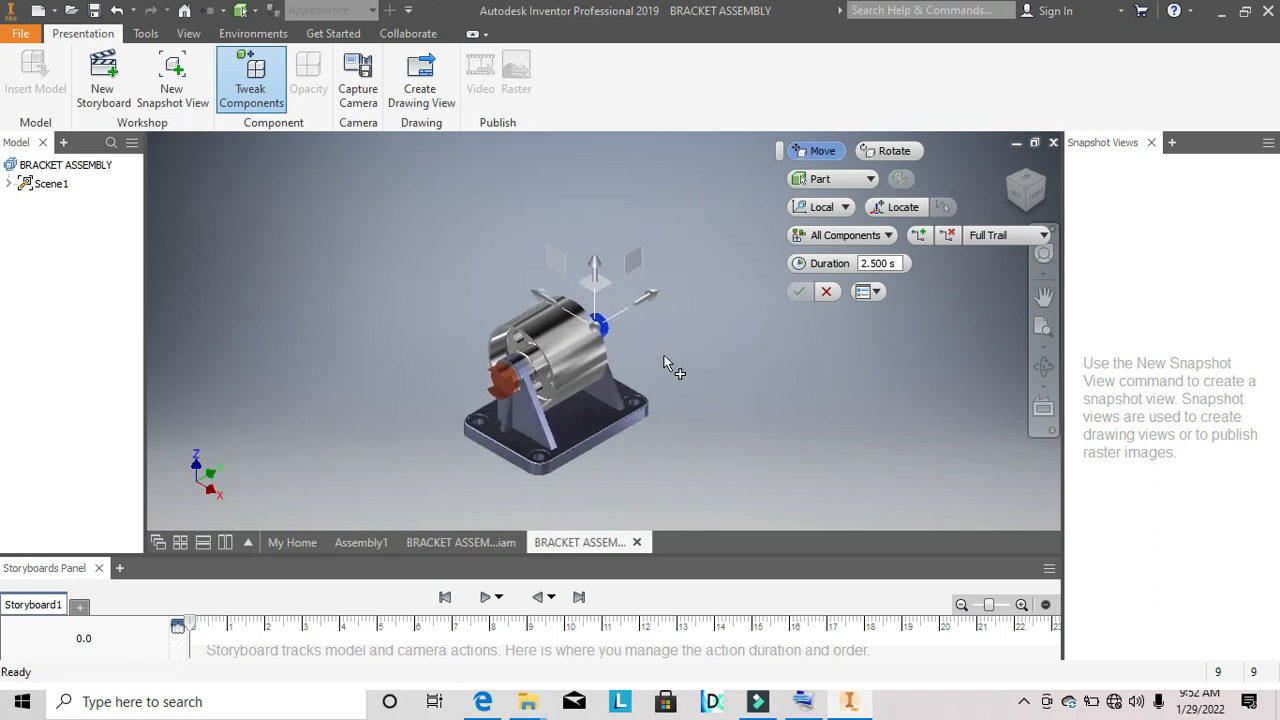
pyautogui.scroll(-3, 664, 355)
pyautogui.scroll(4, 664, 353)
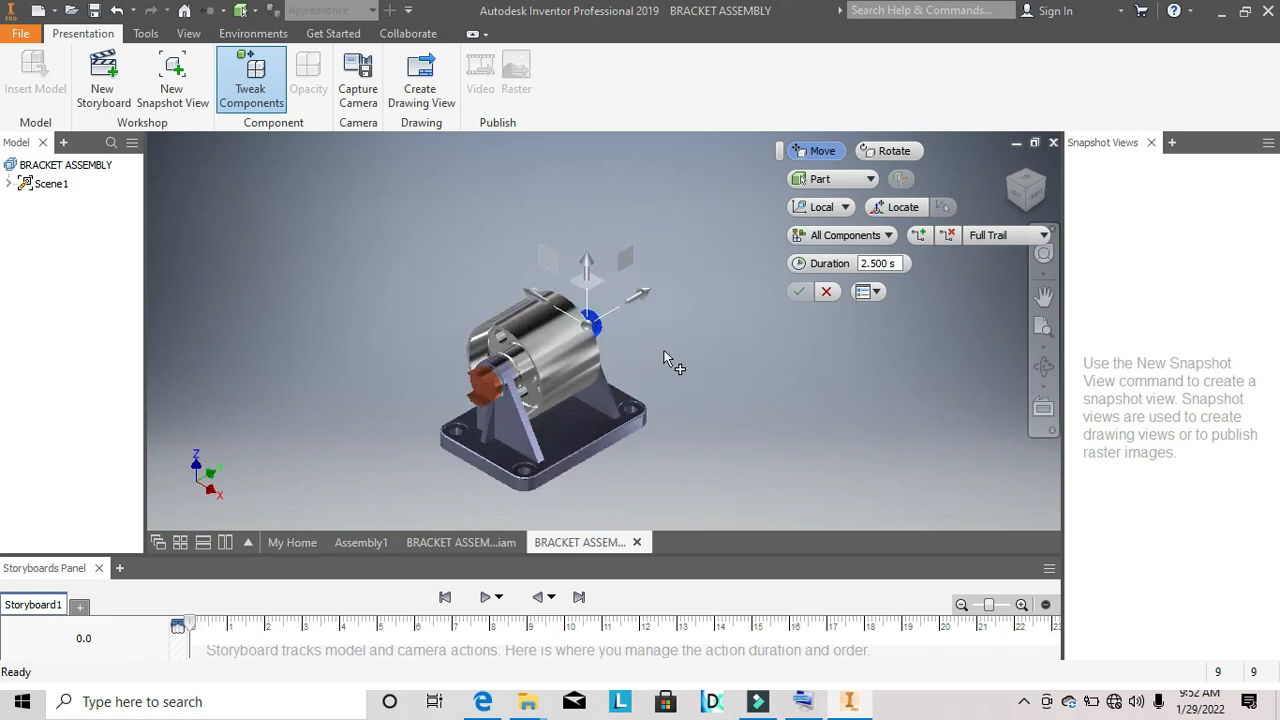
pyautogui.moveTo(664, 352); pyautogui.dragTo(672, 349, button='middle')
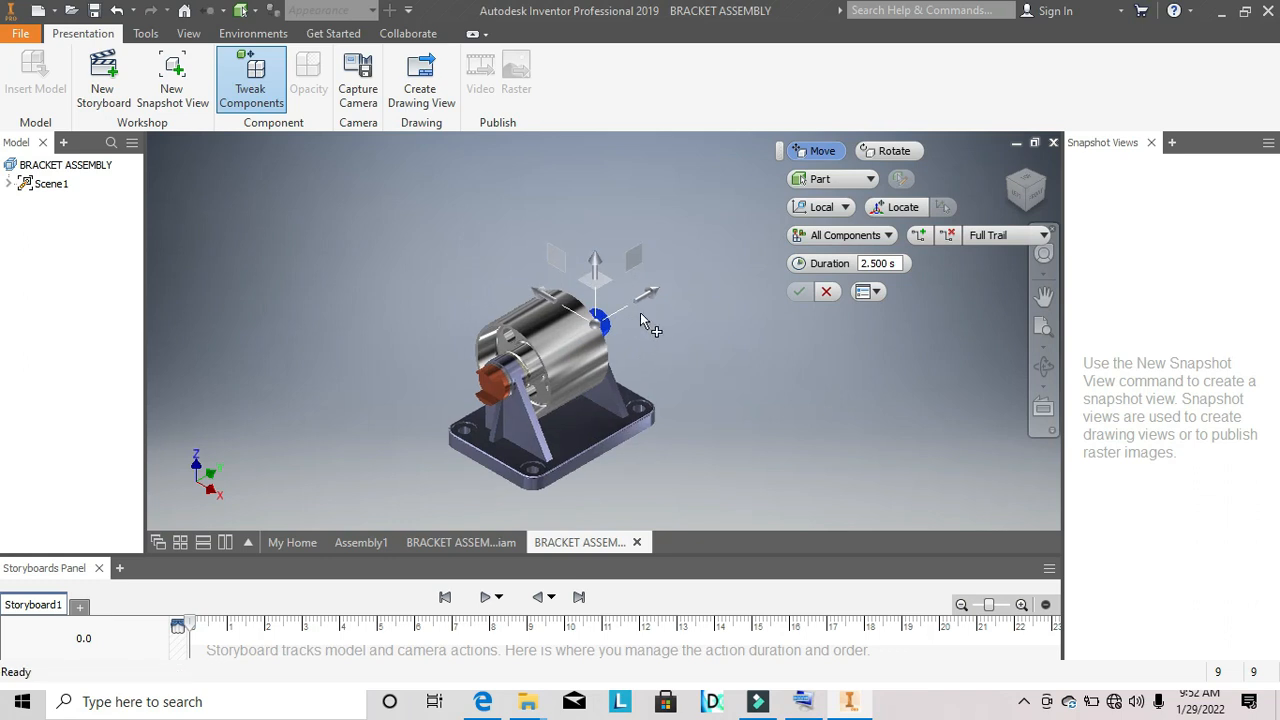
pyautogui.moveTo(660, 294); pyautogui.dragTo(745, 251)
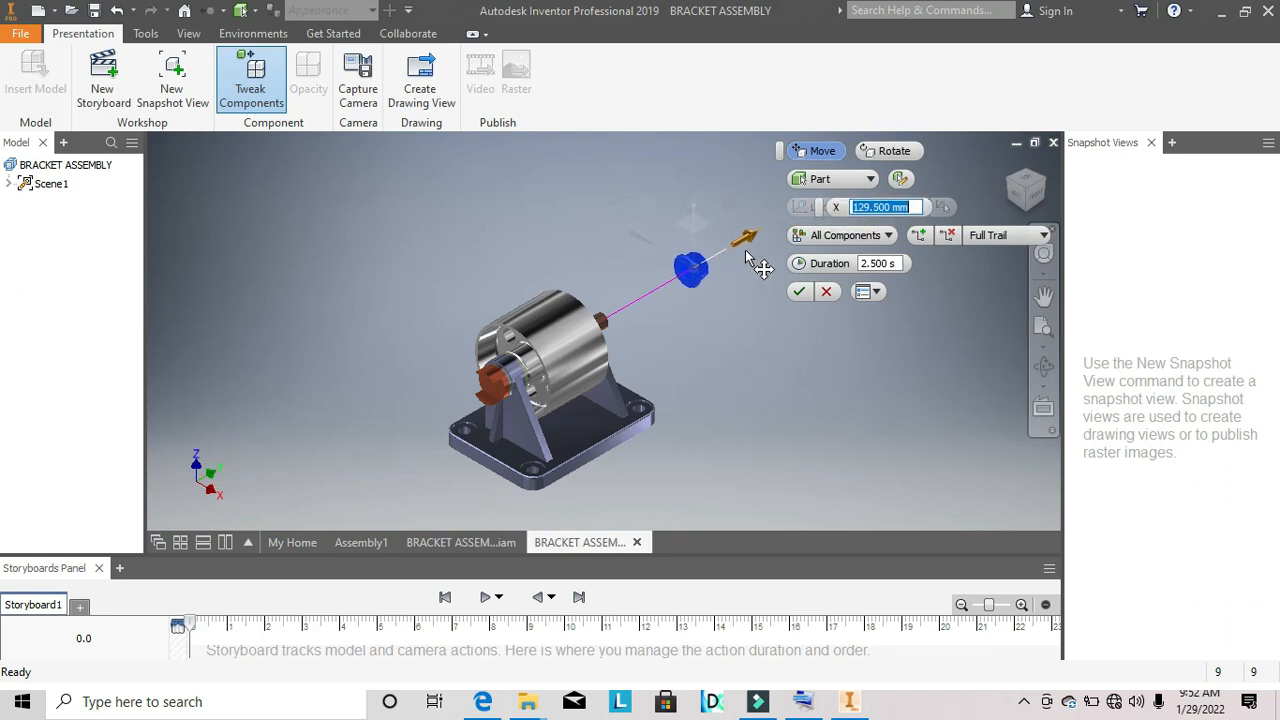
pyautogui.moveTo(738, 256); pyautogui.dragTo(714, 272)
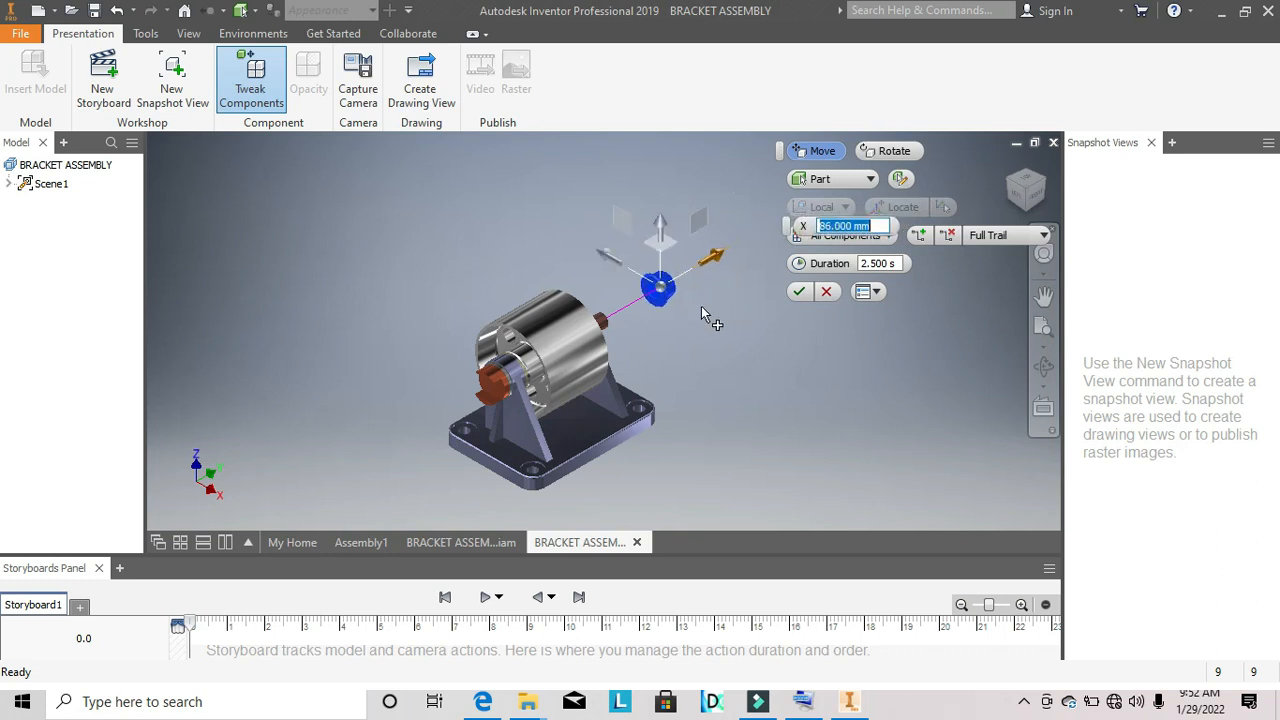
# Move the nut-side washer outward along the pin axis by about 53.5 mm, placing it between the nut and the bracket.
pyautogui.keyDown('shift'); pyautogui.moveTo(680, 314); pyautogui.dragTo(608, 342, button='middle'); pyautogui.keyUp('shift')
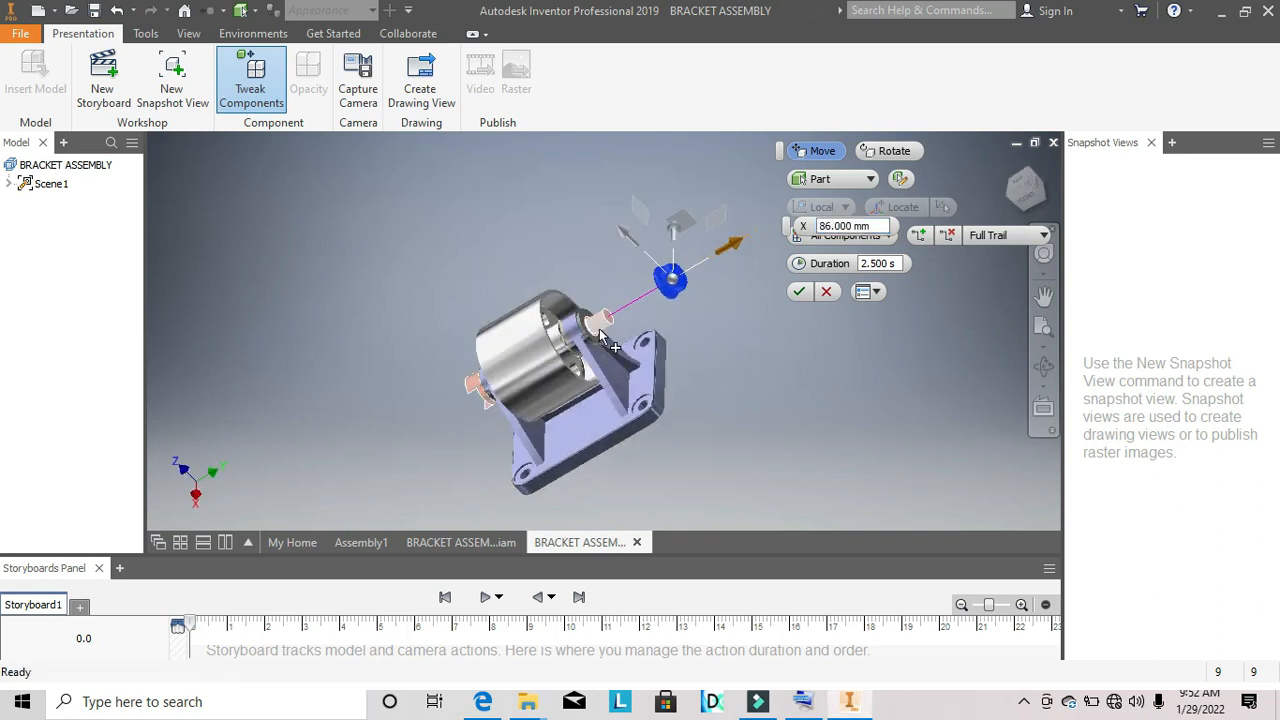
pyautogui.click(591, 330)
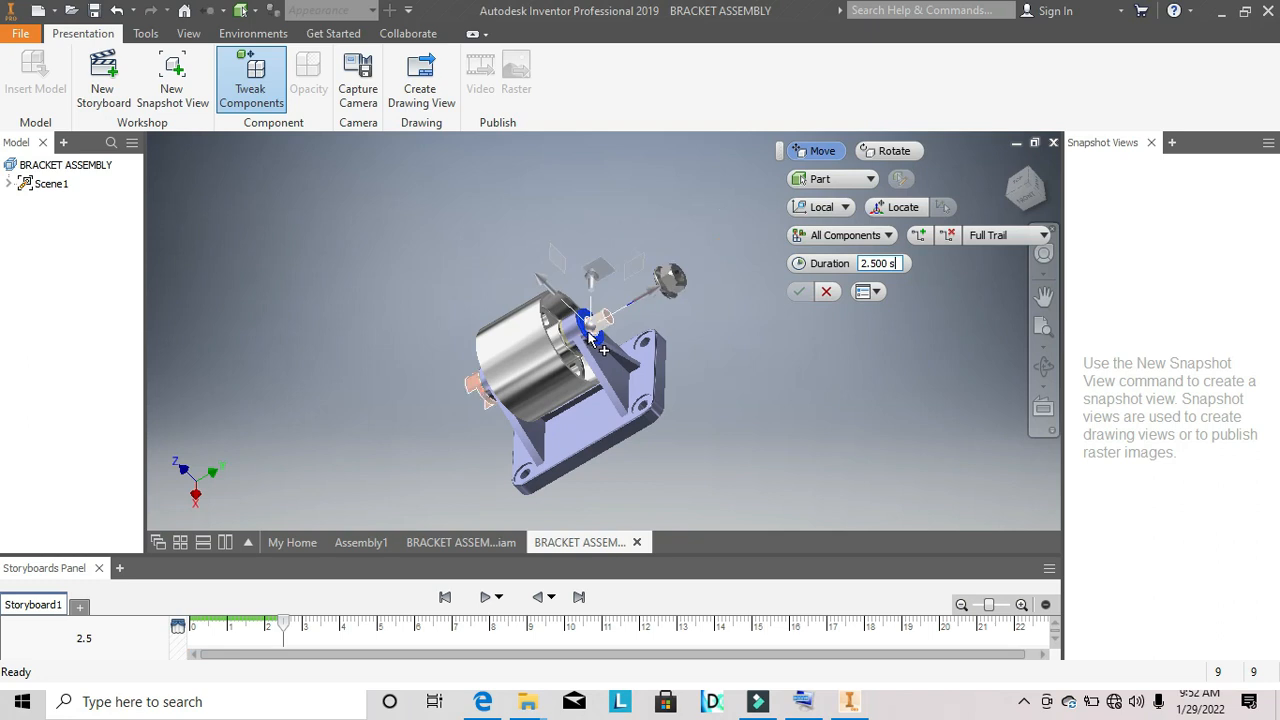
pyautogui.click(1007, 162)
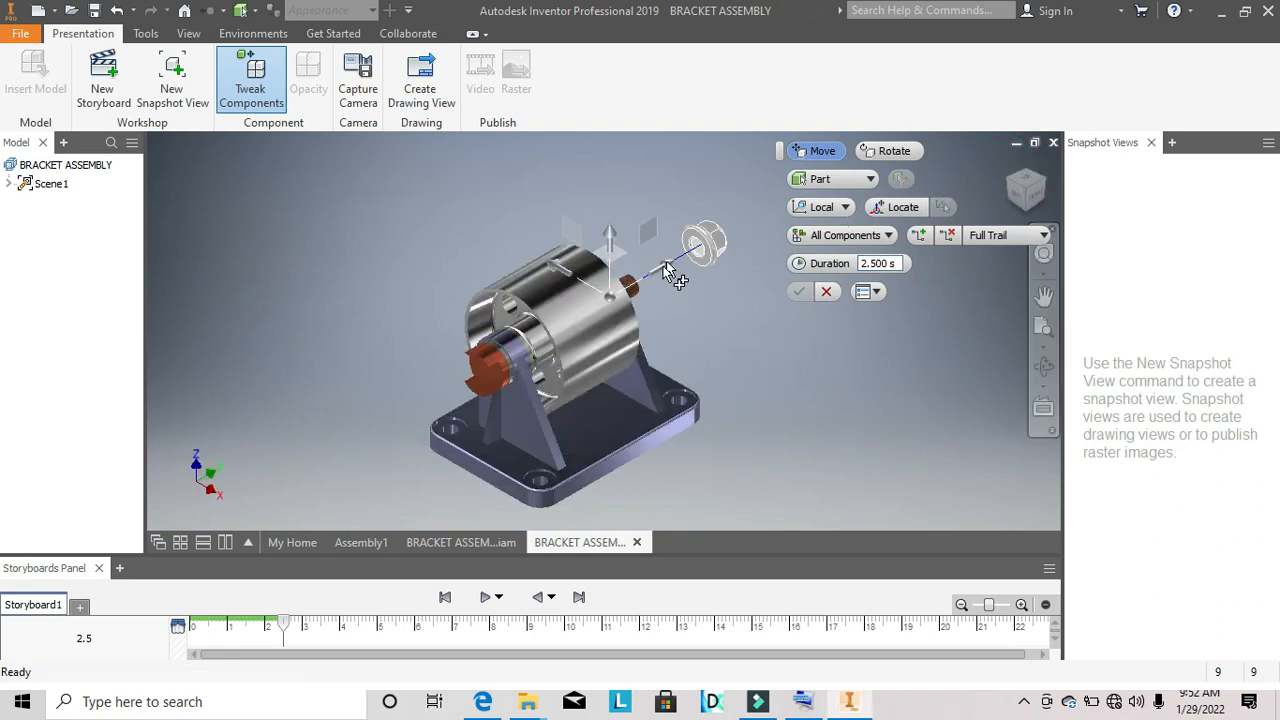
pyautogui.moveTo(669, 262); pyautogui.dragTo(727, 266)
pyautogui.moveTo(727, 266); pyautogui.dragTo(758, 243, button='middle')
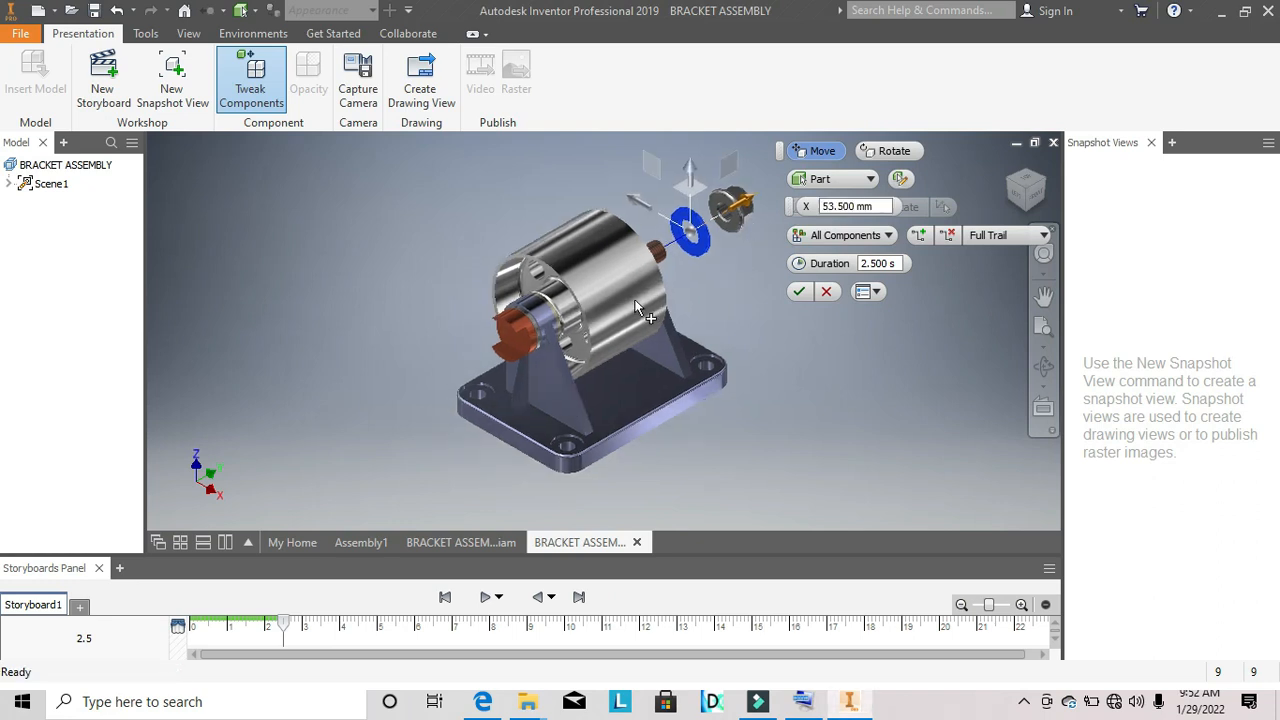
# Pull the pin about 224 mm out of the bracket along its axis and move the head-side washer outward in the same direction.
pyautogui.click(505, 345)
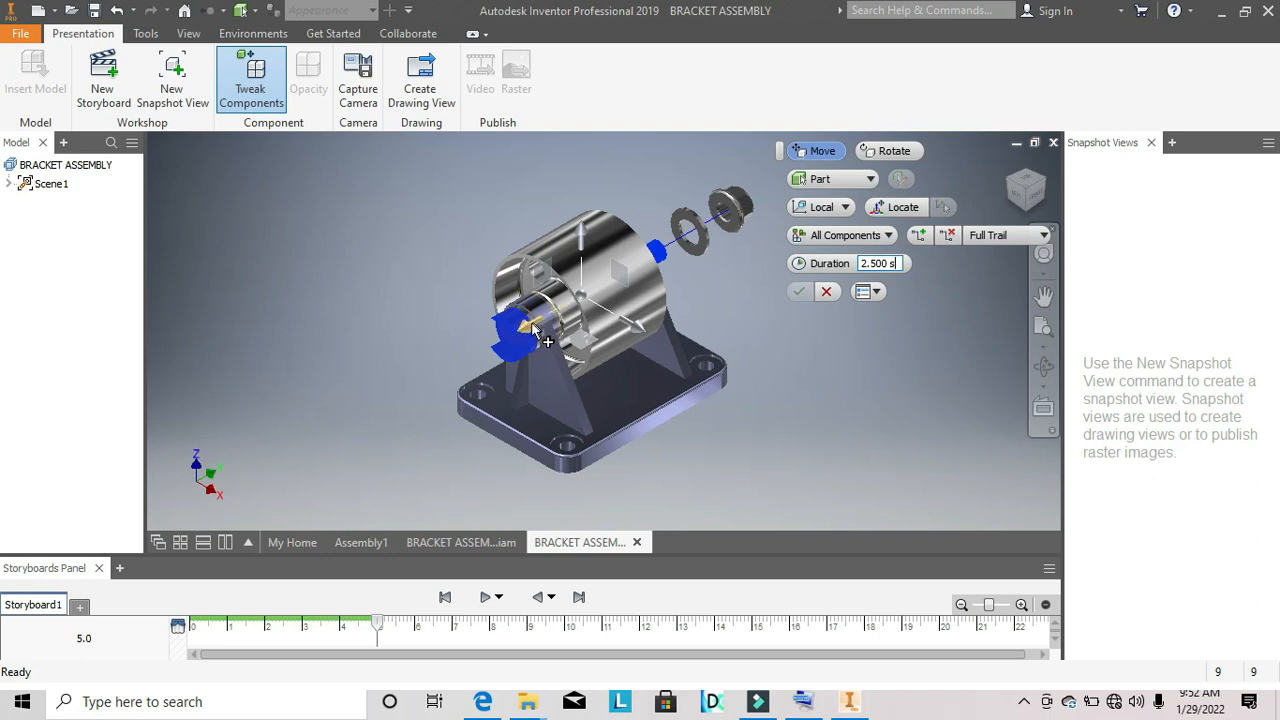
pyautogui.moveTo(533, 327); pyautogui.dragTo(305, 447)
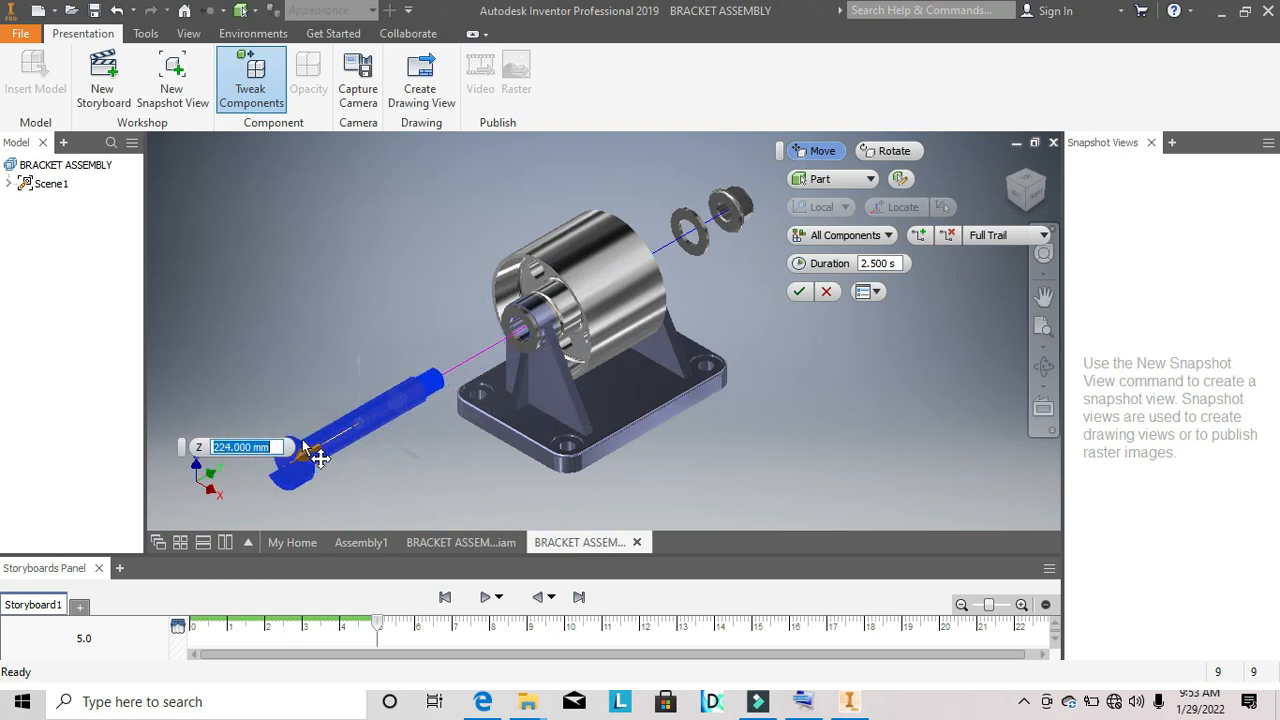
pyautogui.moveTo(318, 457); pyautogui.dragTo(316, 455)
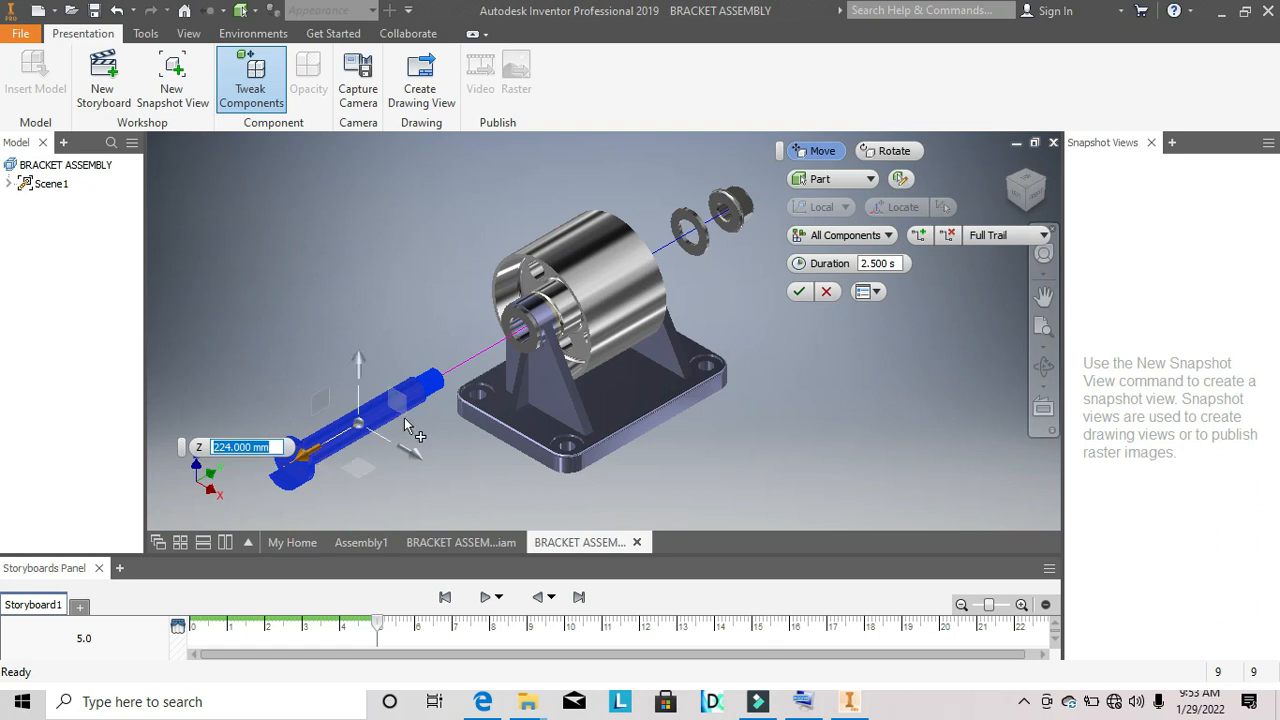
pyautogui.click(518, 338)
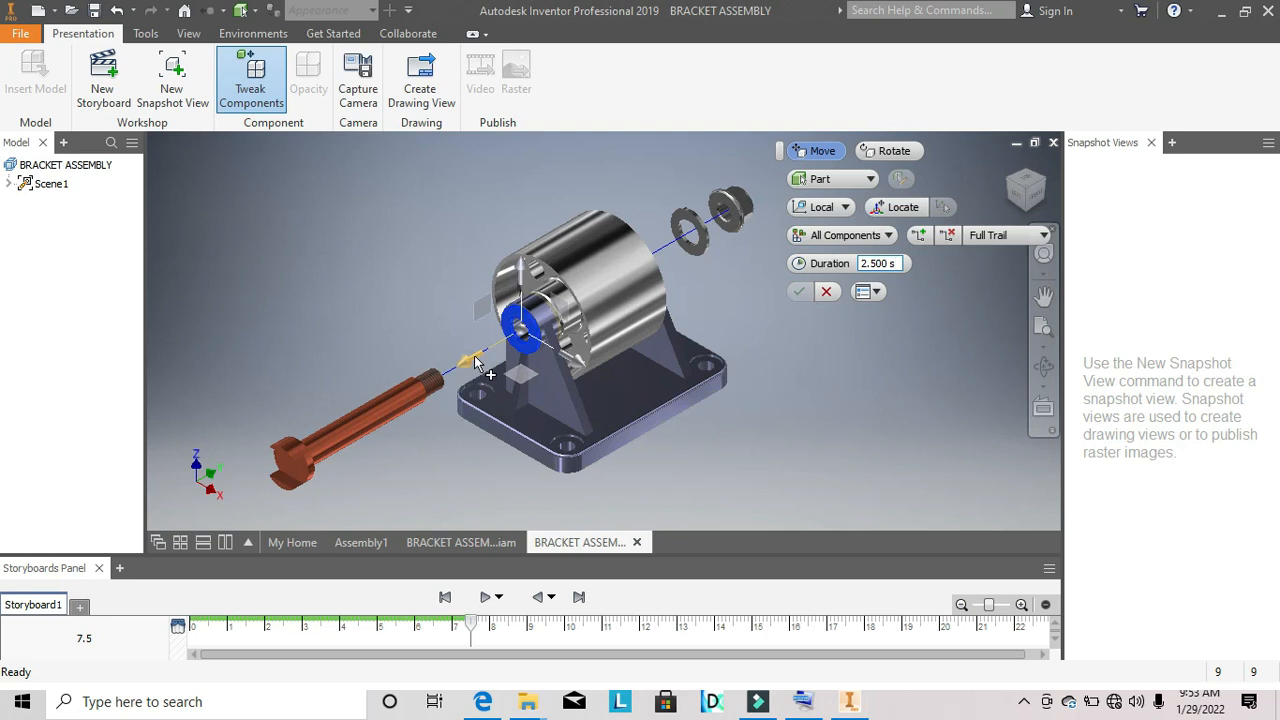
pyautogui.moveTo(468, 362); pyautogui.dragTo(431, 397)
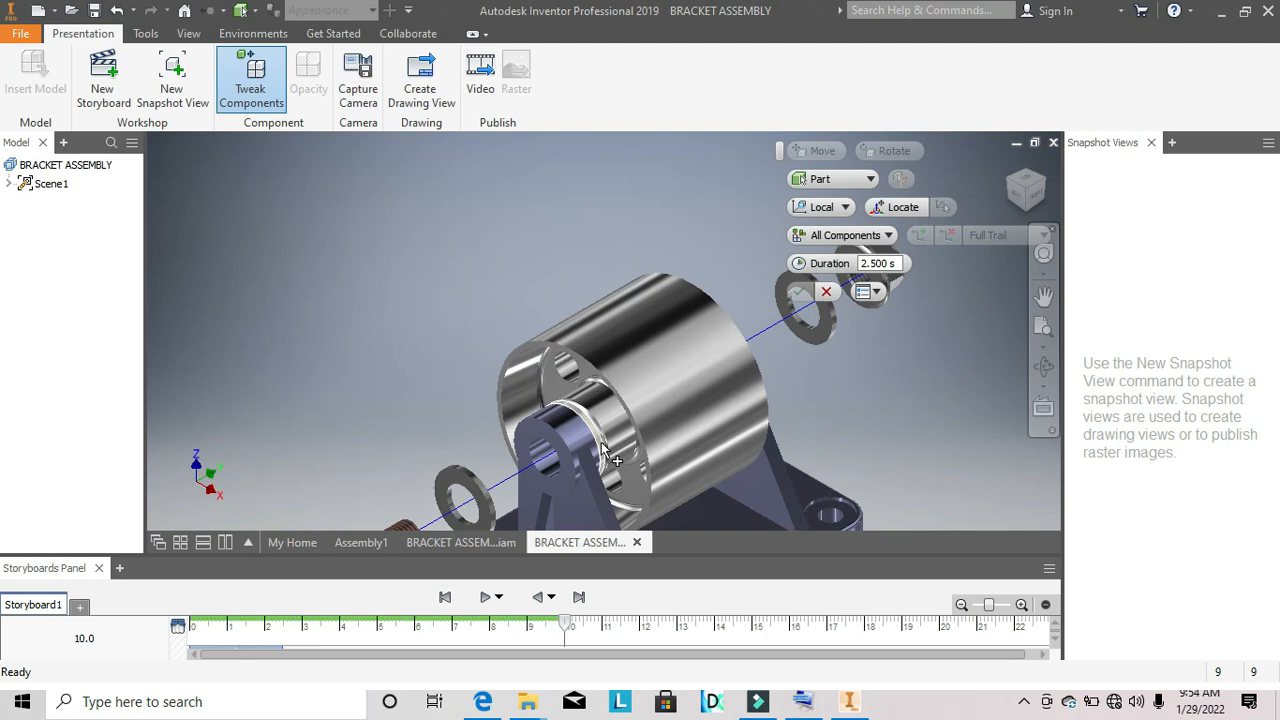
# Select the pulley together with both bushes and move them about 109 mm straight up out of the bracket with a 2.500 s duration.
pyautogui.click(601, 445)
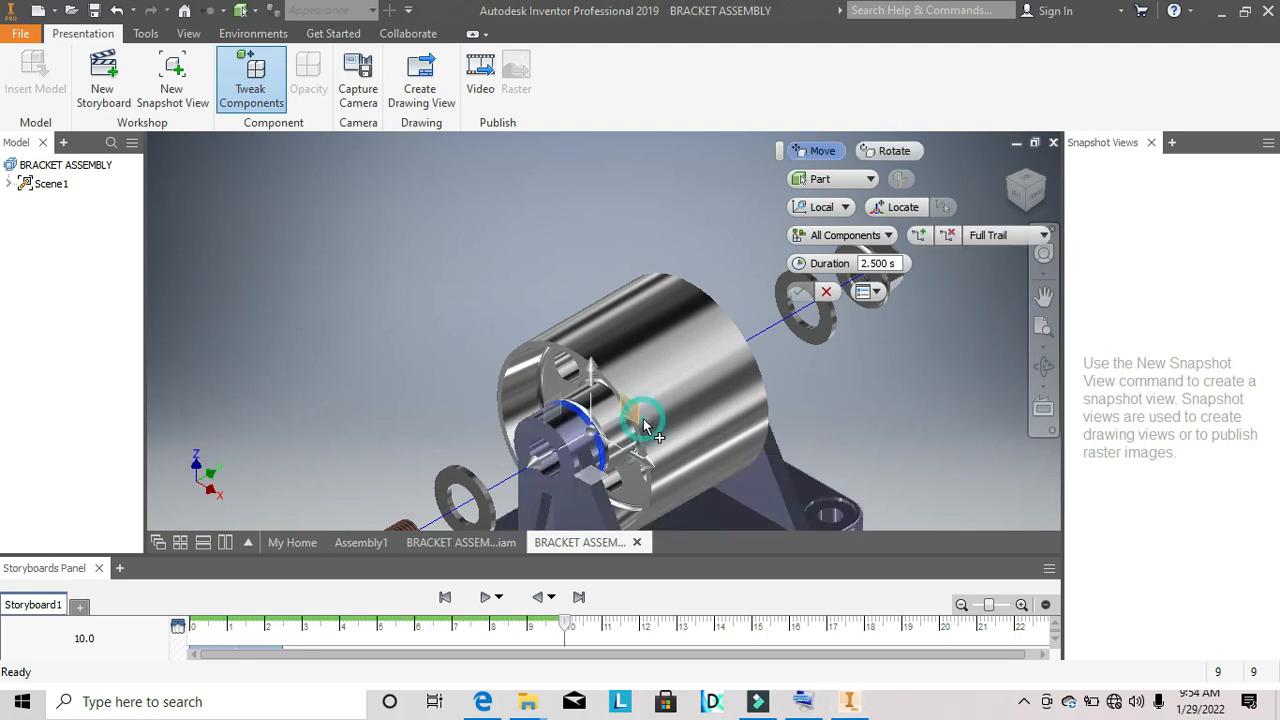
pyautogui.click(641, 419)
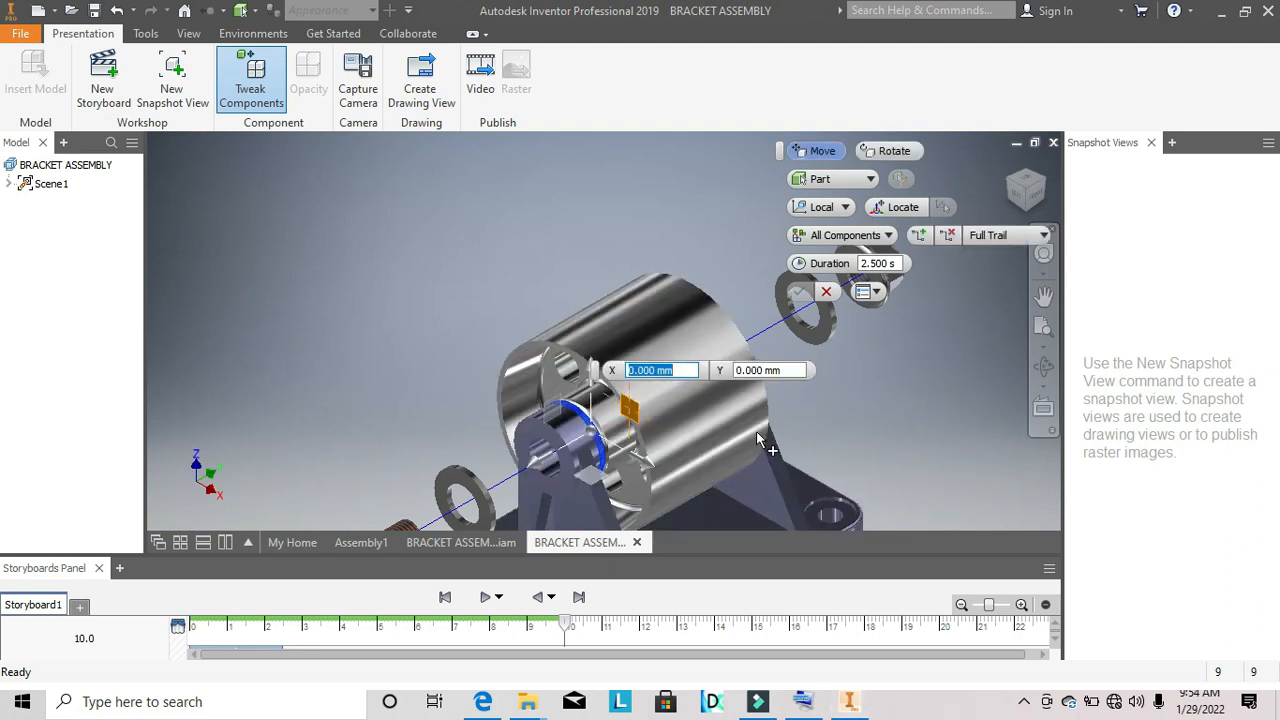
pyautogui.click(704, 426)
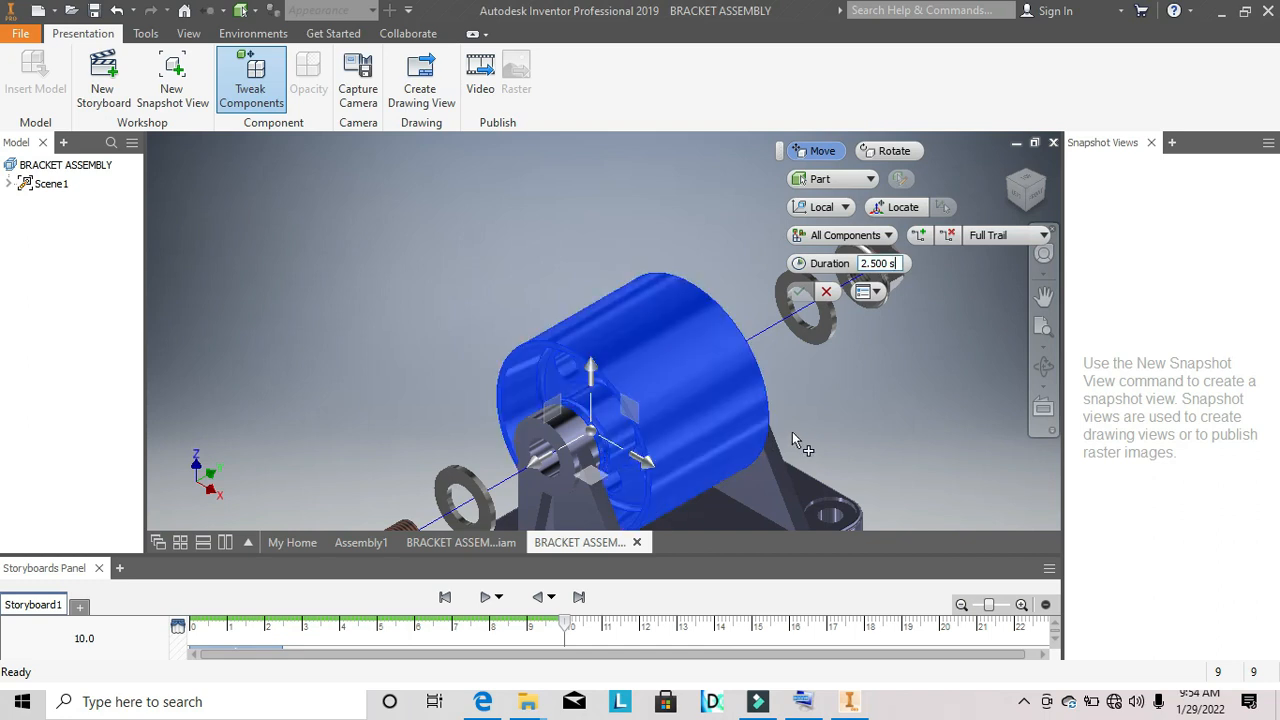
pyautogui.moveTo(804, 431); pyautogui.dragTo(794, 372, button='middle')
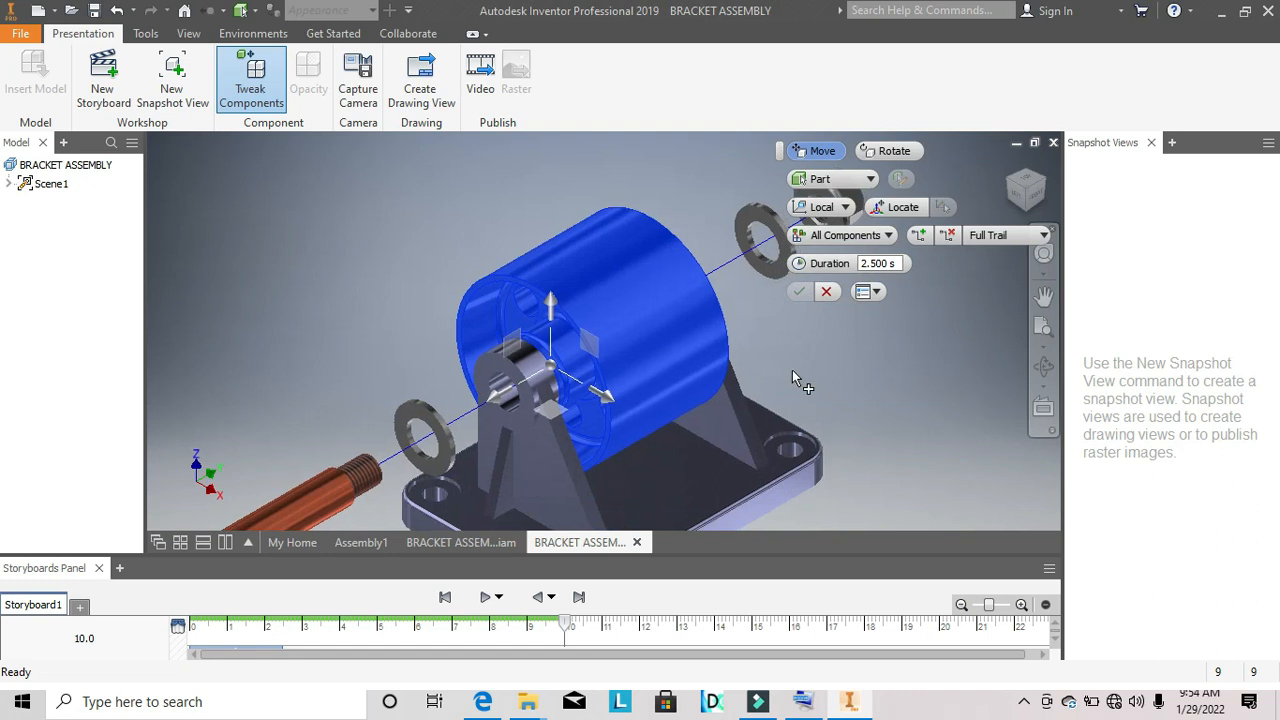
pyautogui.keyDown('shift'); pyautogui.moveTo(793, 372); pyautogui.dragTo(712, 372, button='middle'); pyautogui.keyUp('shift')
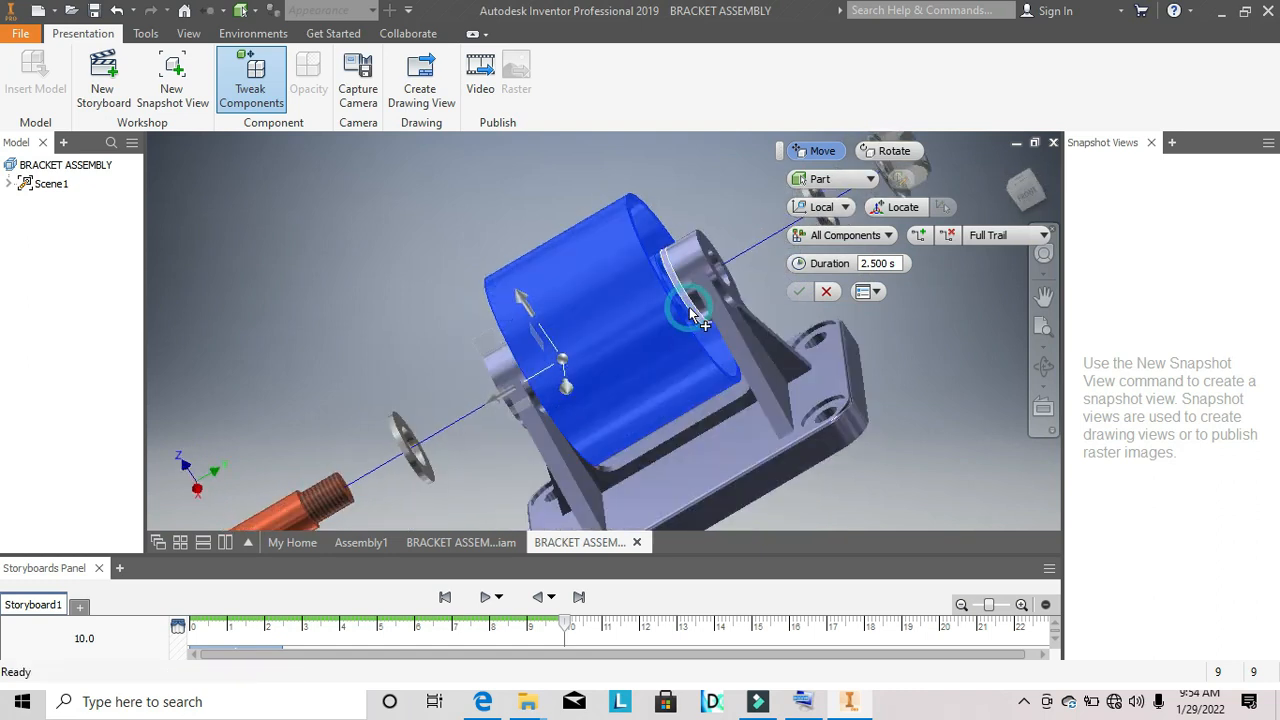
pyautogui.moveTo(1020, 182); pyautogui.dragTo(1004, 168)
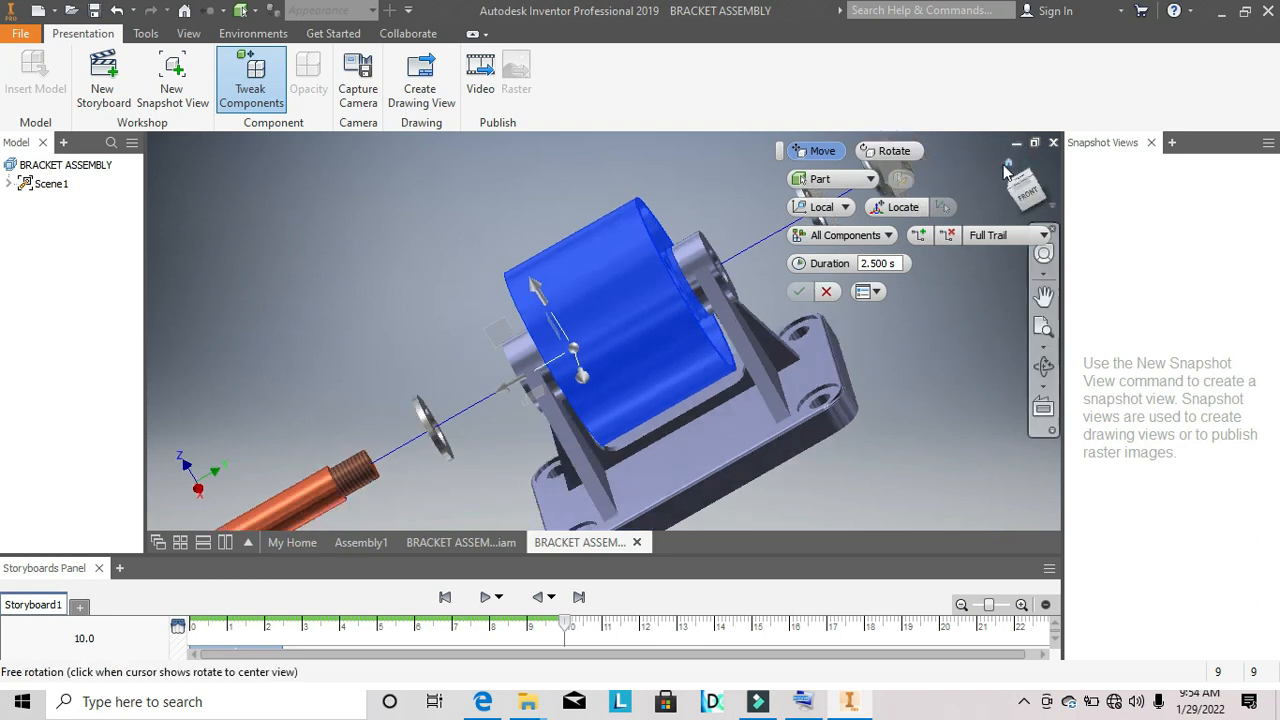
pyautogui.click(1006, 168)
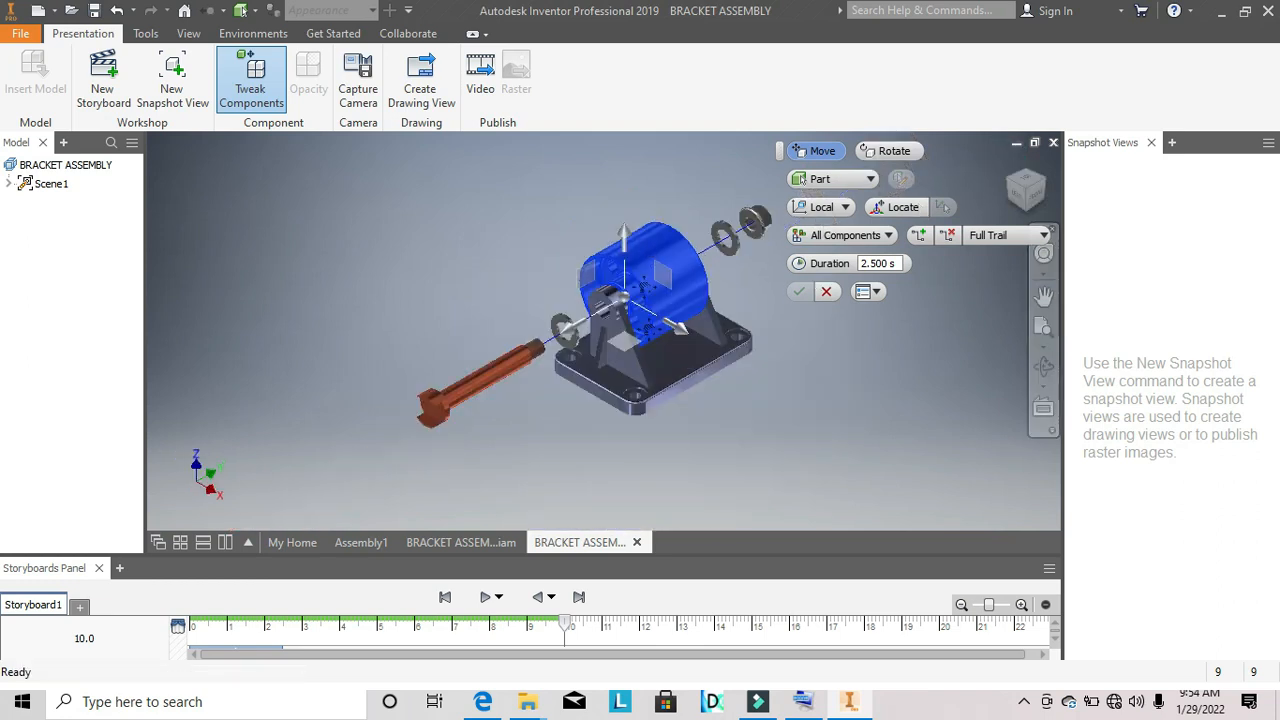
pyautogui.moveTo(632, 249); pyautogui.dragTo(637, 324, button='middle')
pyautogui.moveTo(637, 322); pyautogui.dragTo(646, 242)
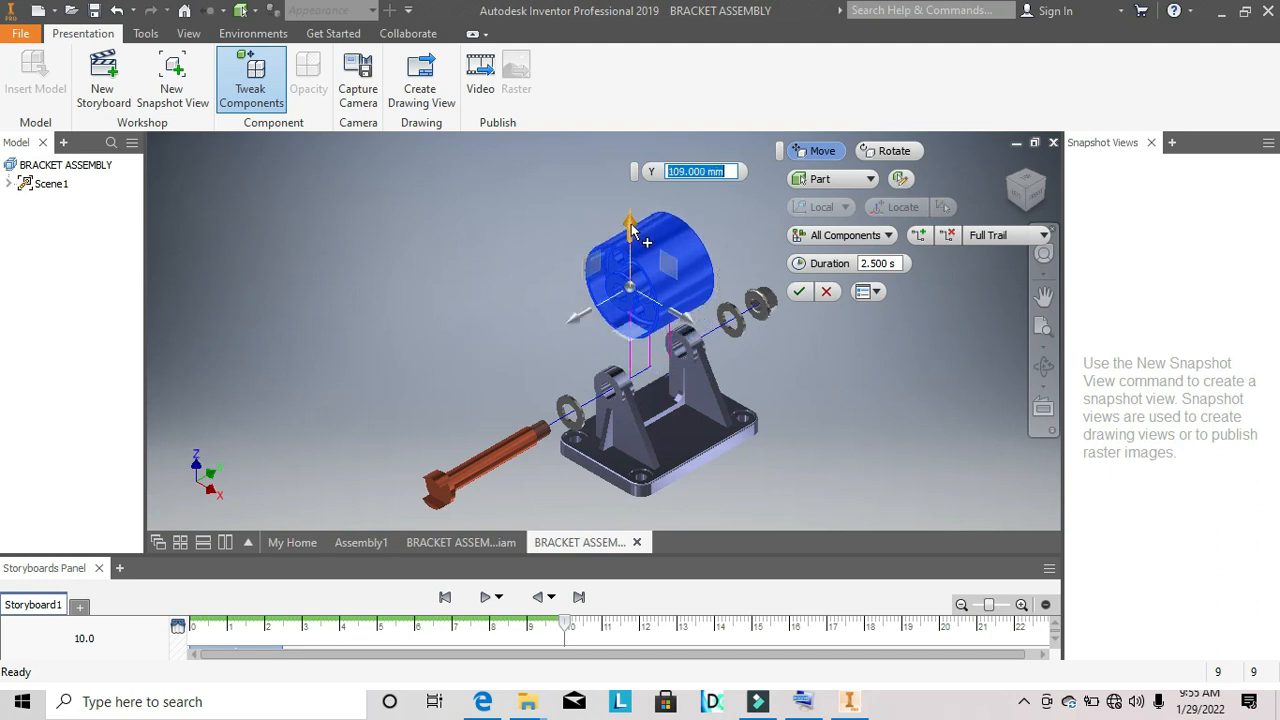
pyautogui.click(798, 292)
# Tweak the pin-head-side bush about 72.5 mm outward from the pulley along its axis.
pyautogui.click(265, 100)
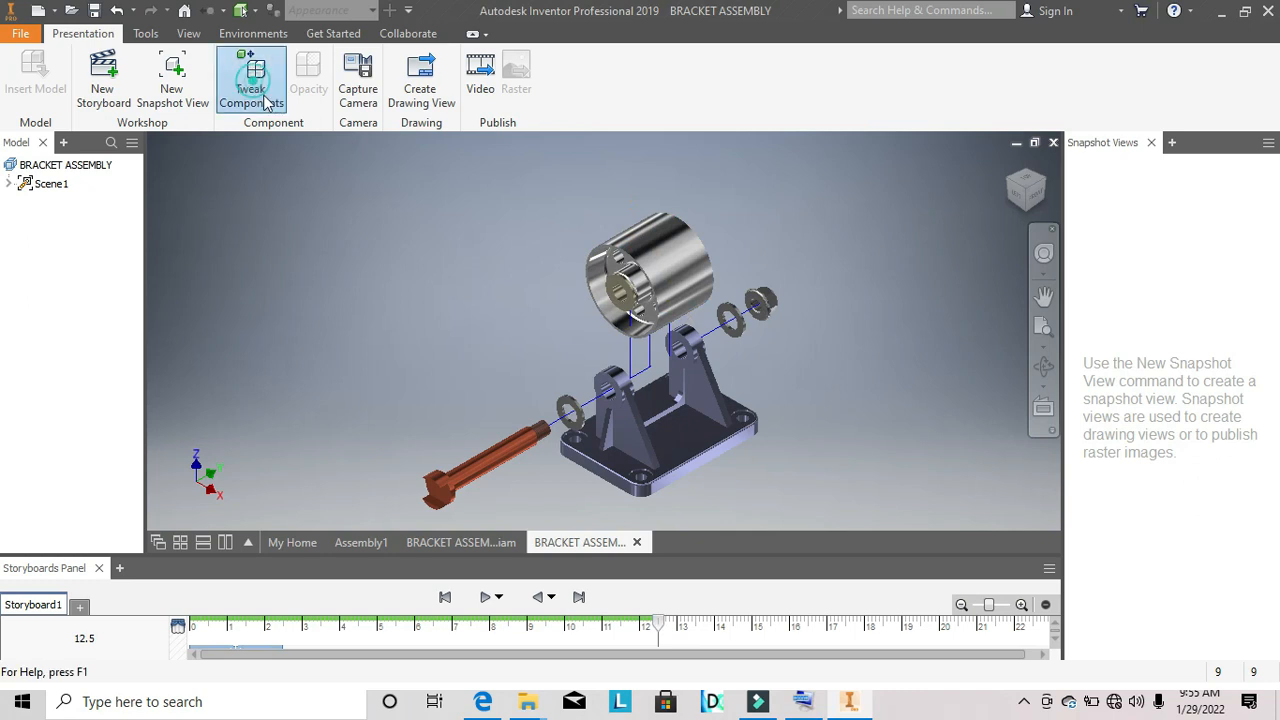
pyautogui.click(628, 300)
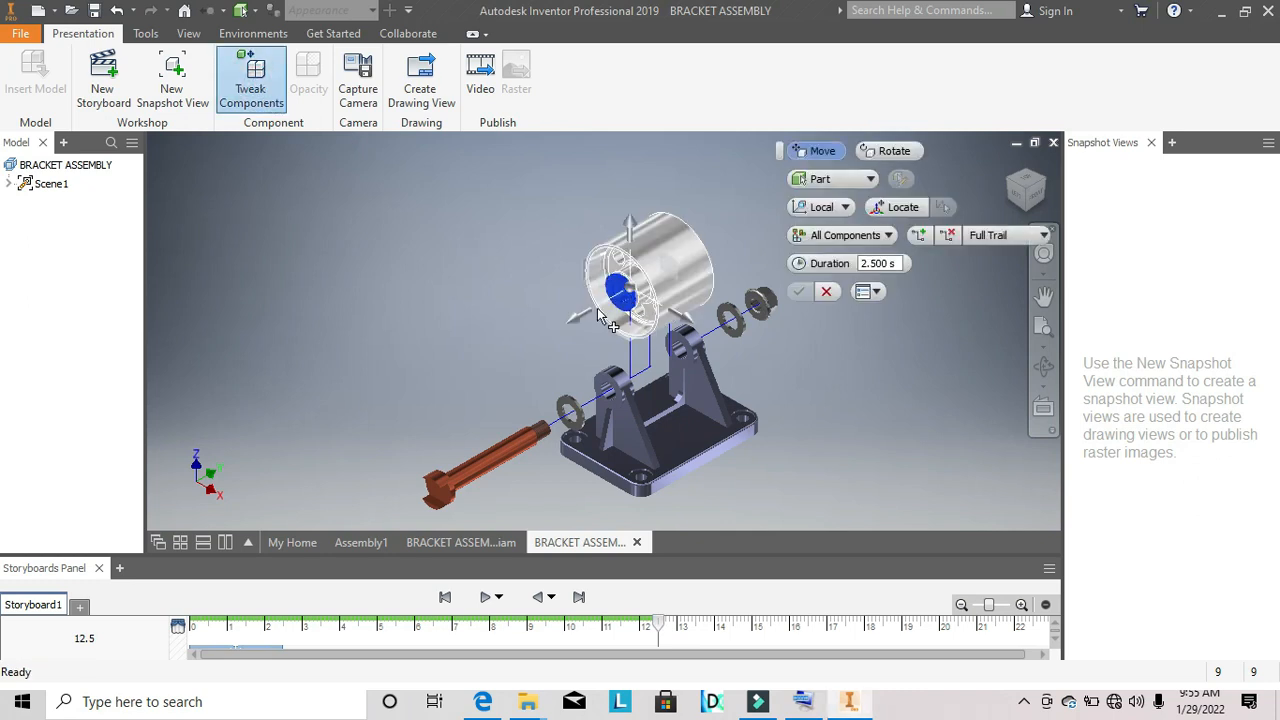
pyautogui.moveTo(580, 330); pyautogui.dragTo(546, 338)
pyautogui.moveTo(540, 360); pyautogui.dragTo(529, 354)
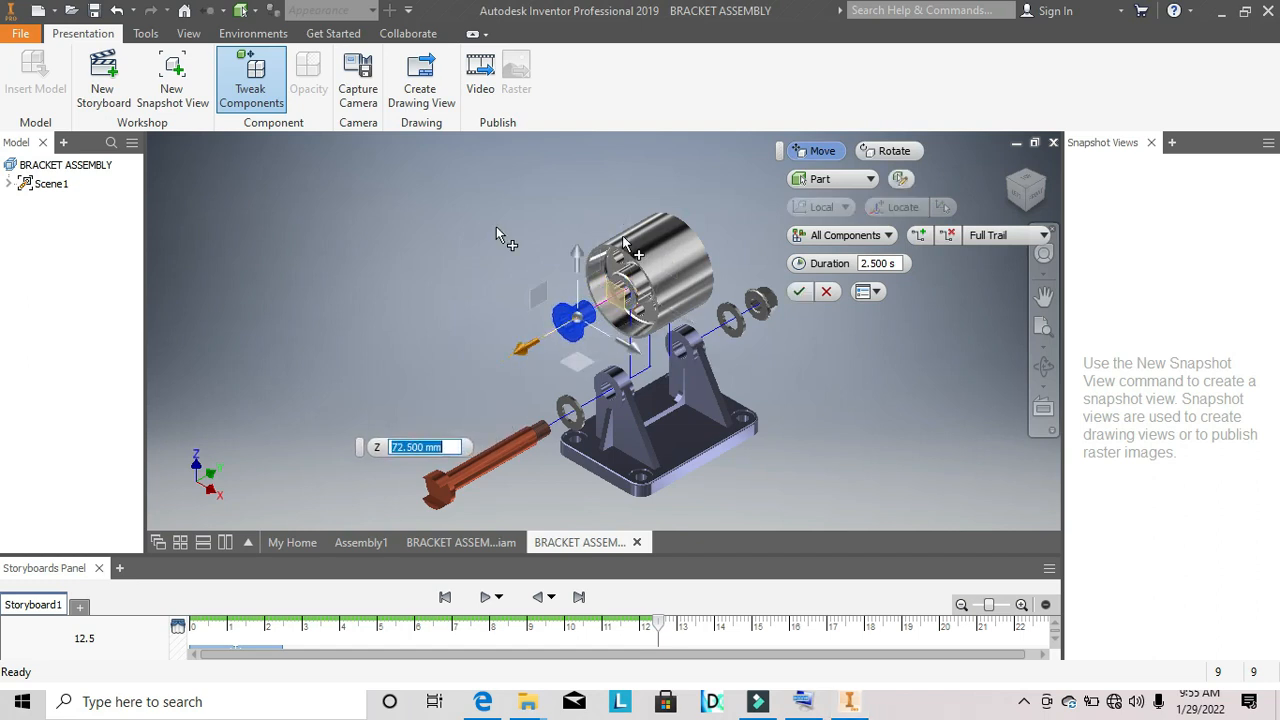
# Move the nut-side bush about 76 mm outward from the pulley along its axis, finish the tweak and play the storyboard.
pyautogui.keyDown('shift'); pyautogui.moveTo(747, 279); pyautogui.dragTo(627, 290, button='middle'); pyautogui.keyUp('shift')
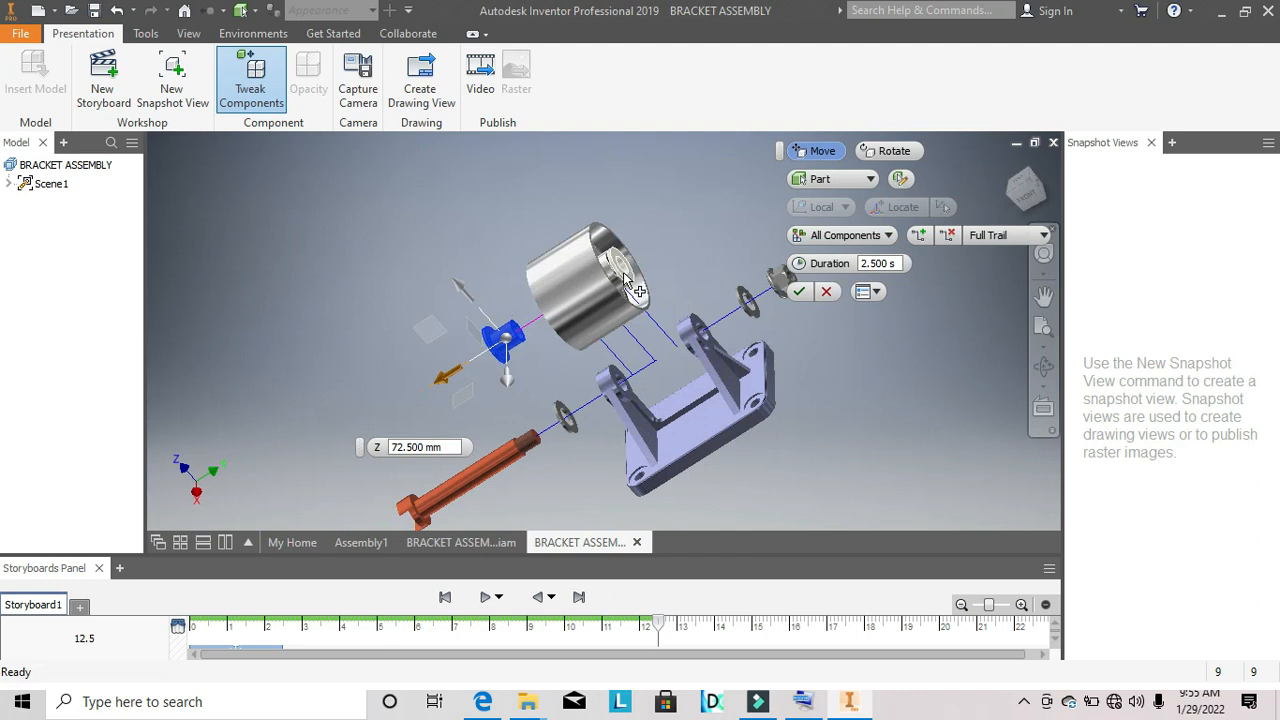
pyautogui.click(622, 273)
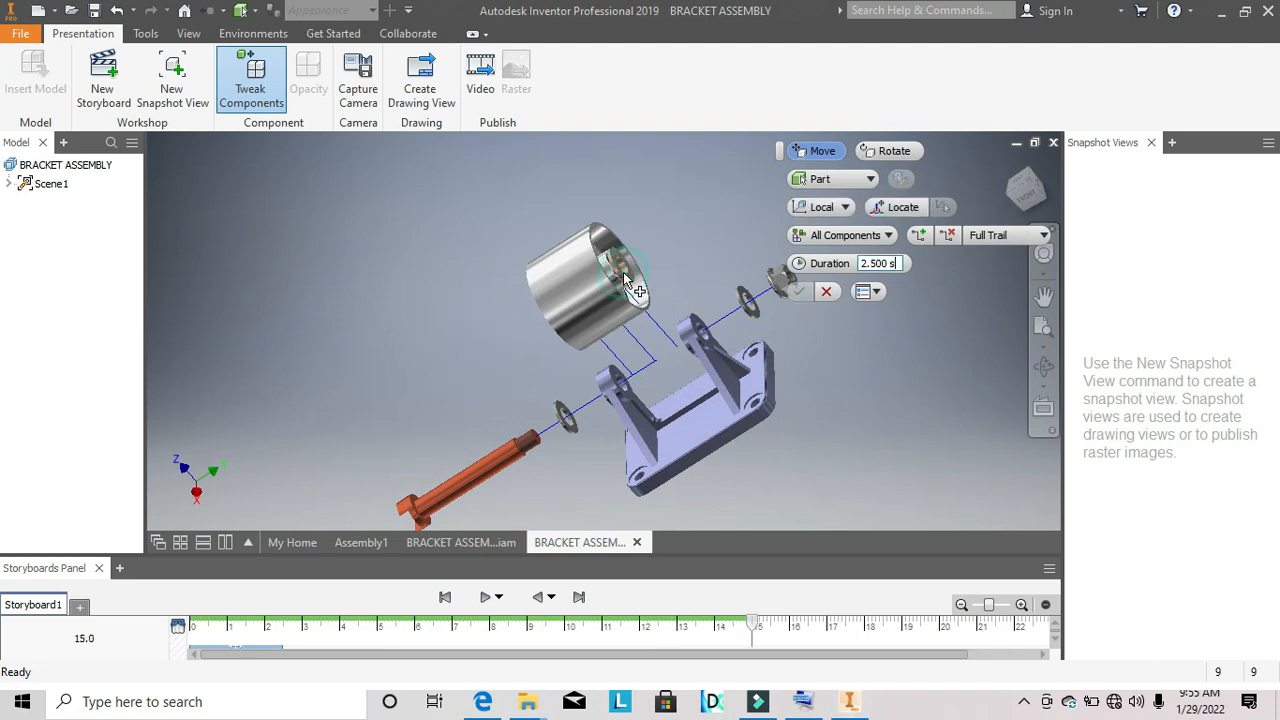
pyautogui.click(1008, 172)
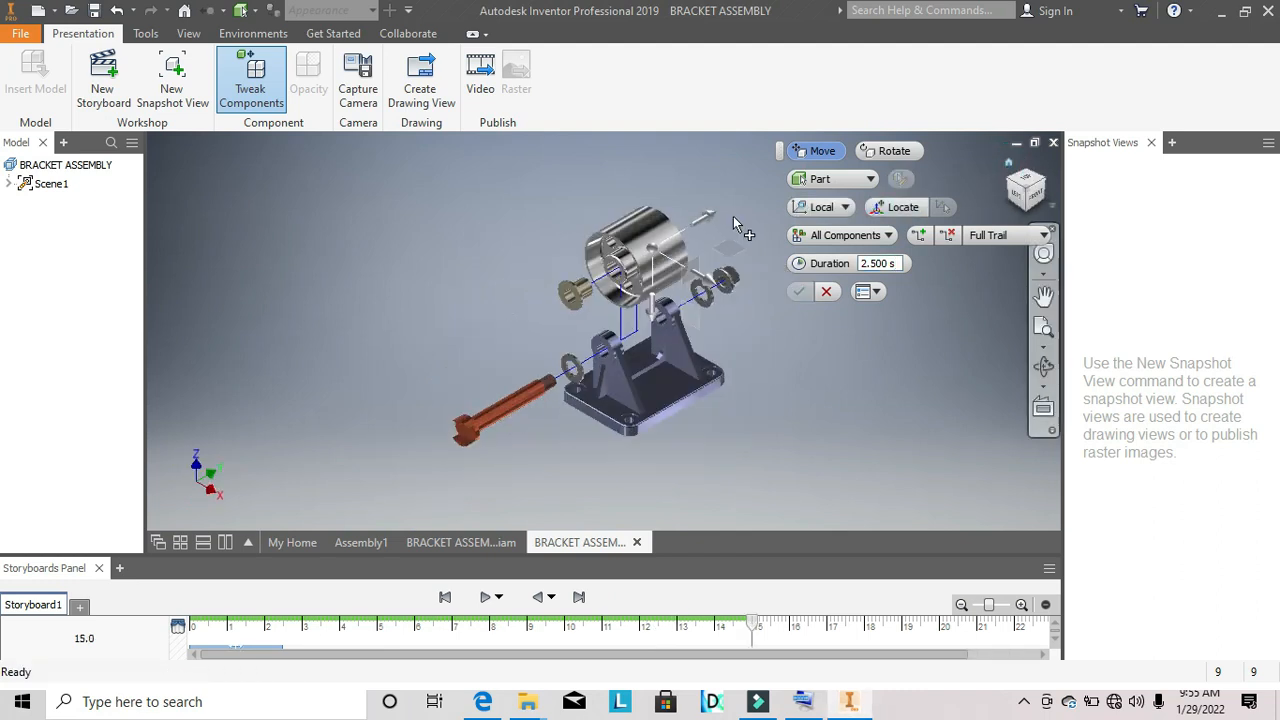
pyautogui.click(724, 214)
pyautogui.moveTo(724, 214); pyautogui.dragTo(746, 204)
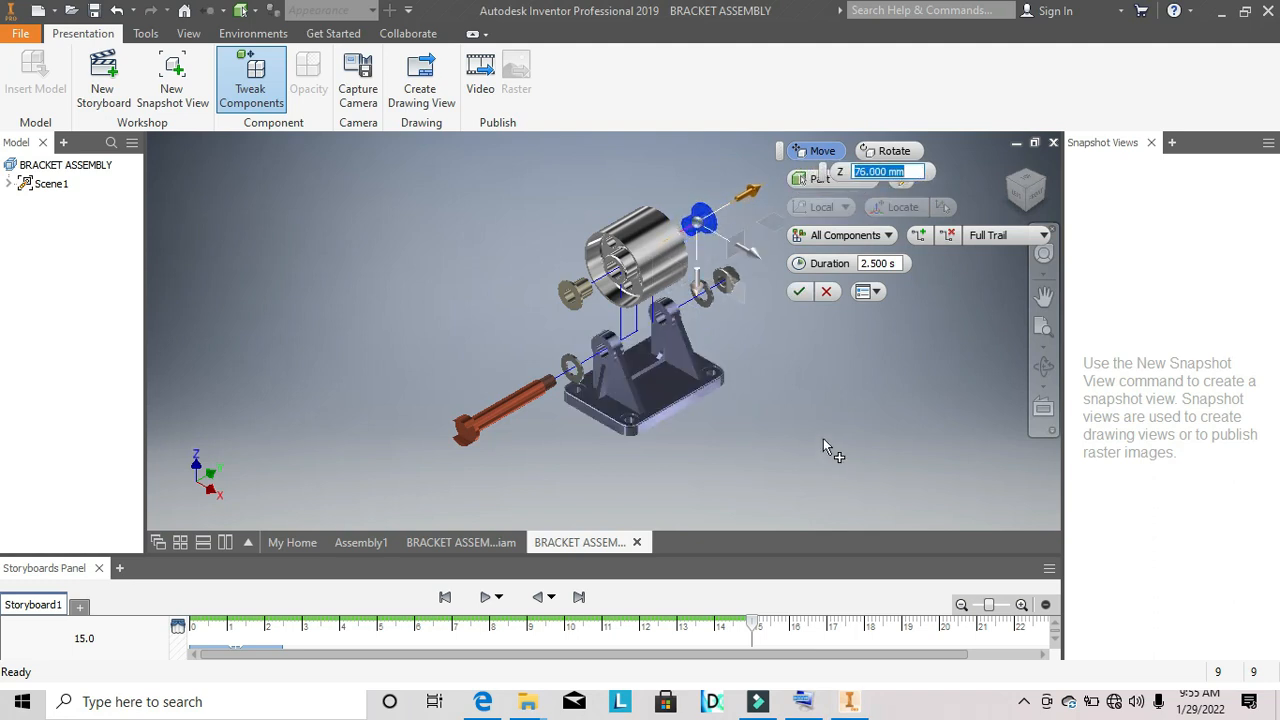
pyautogui.click(800, 291)
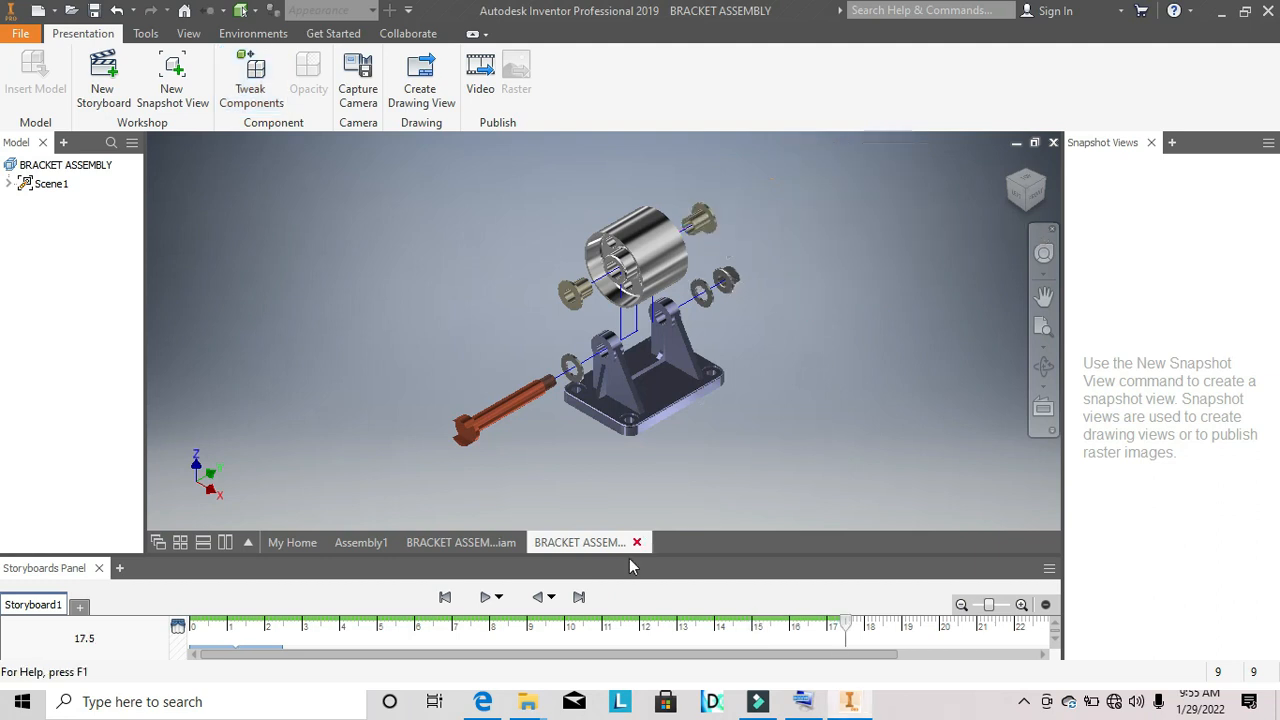
pyautogui.click(486, 598)
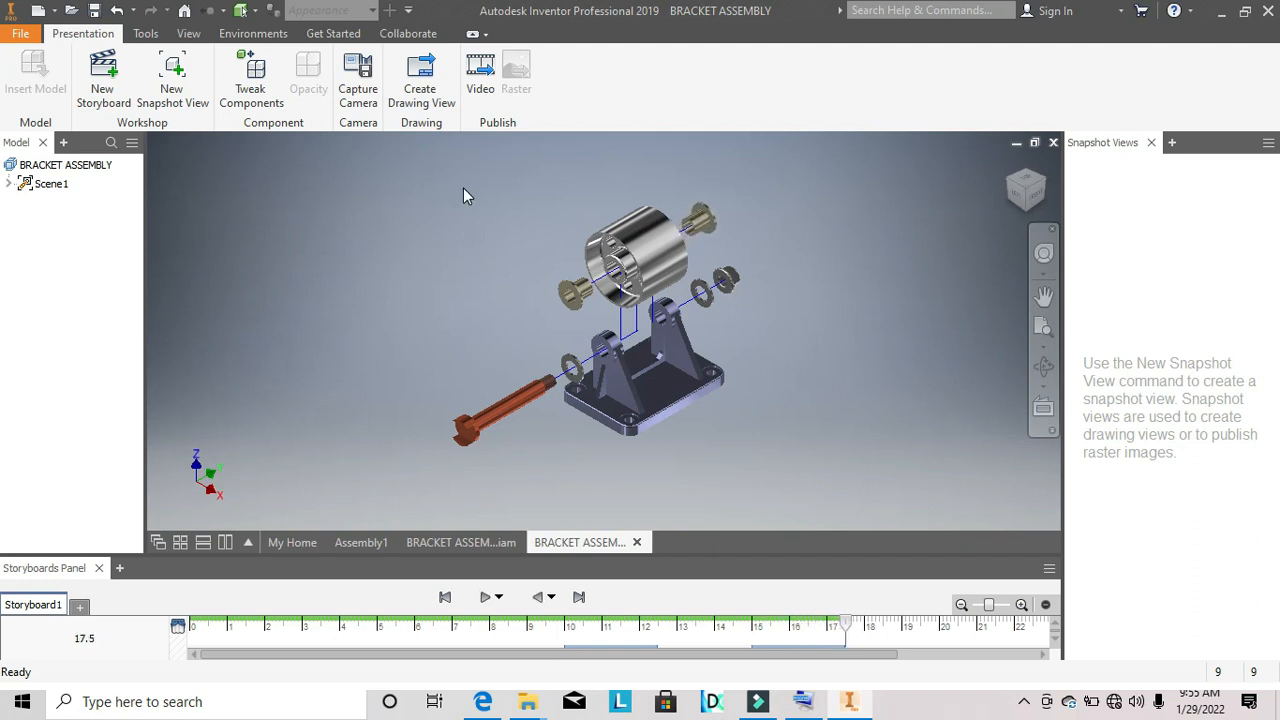
# Start creating a drawing view and save the presentation as BRACKET ASSEMBLY PRESENTATION in the .ipn format.
pyautogui.click(413, 84)
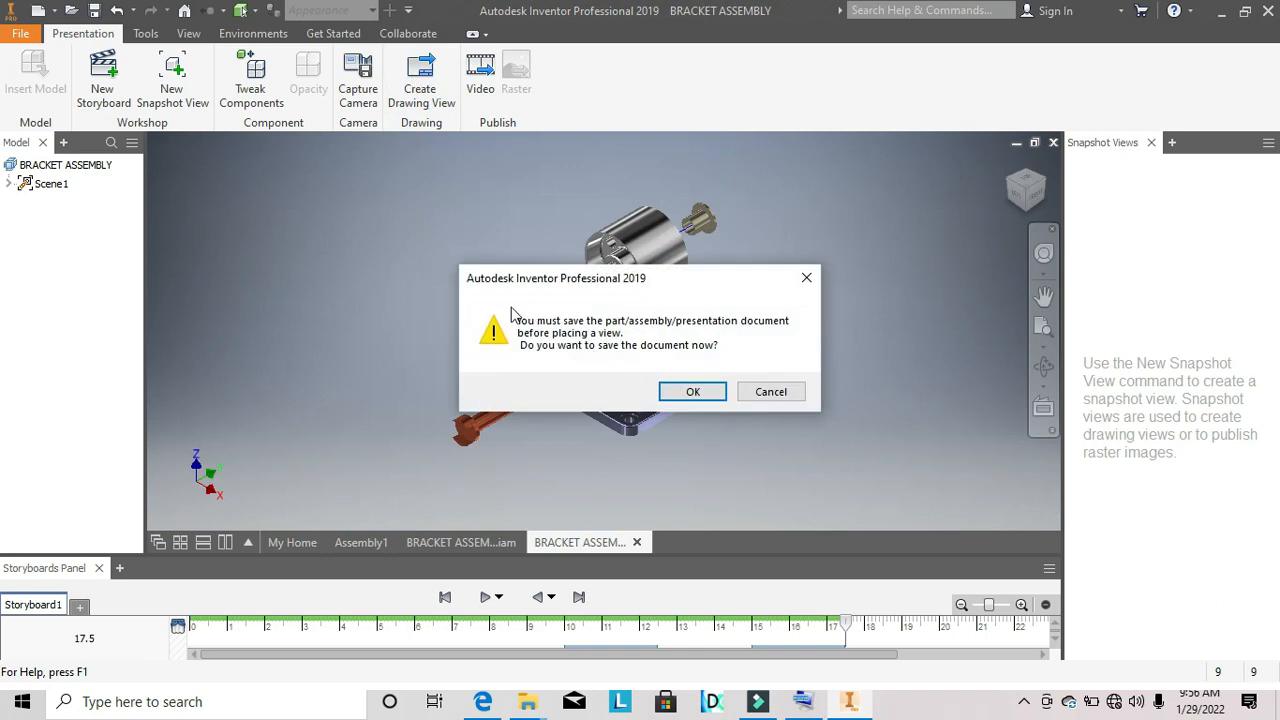
pyautogui.click(695, 391)
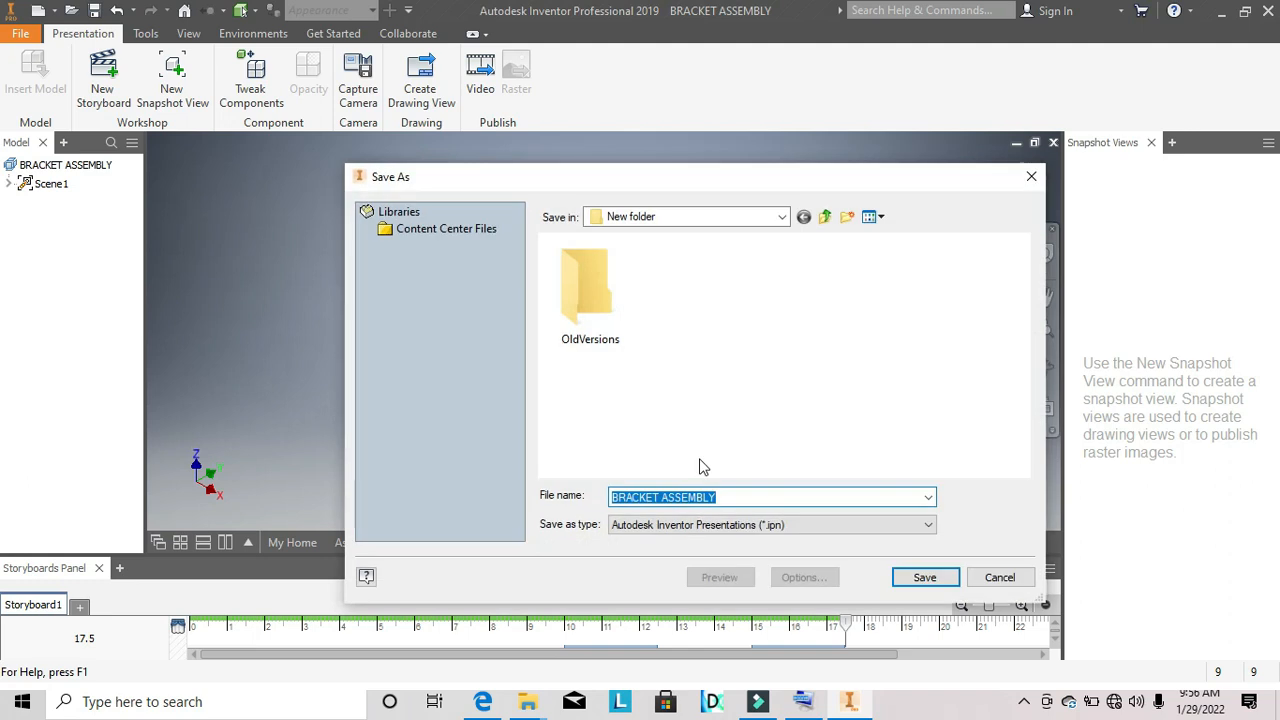
pyautogui.click(728, 497)
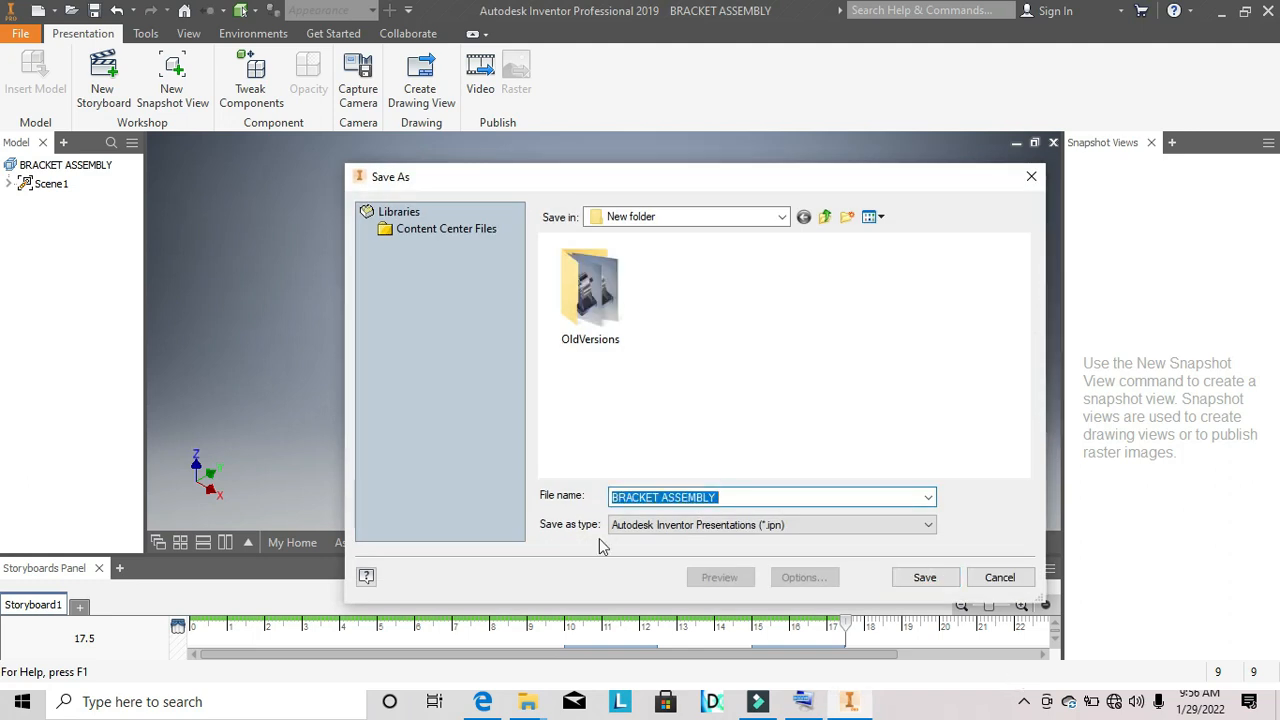
pyautogui.click(745, 497)
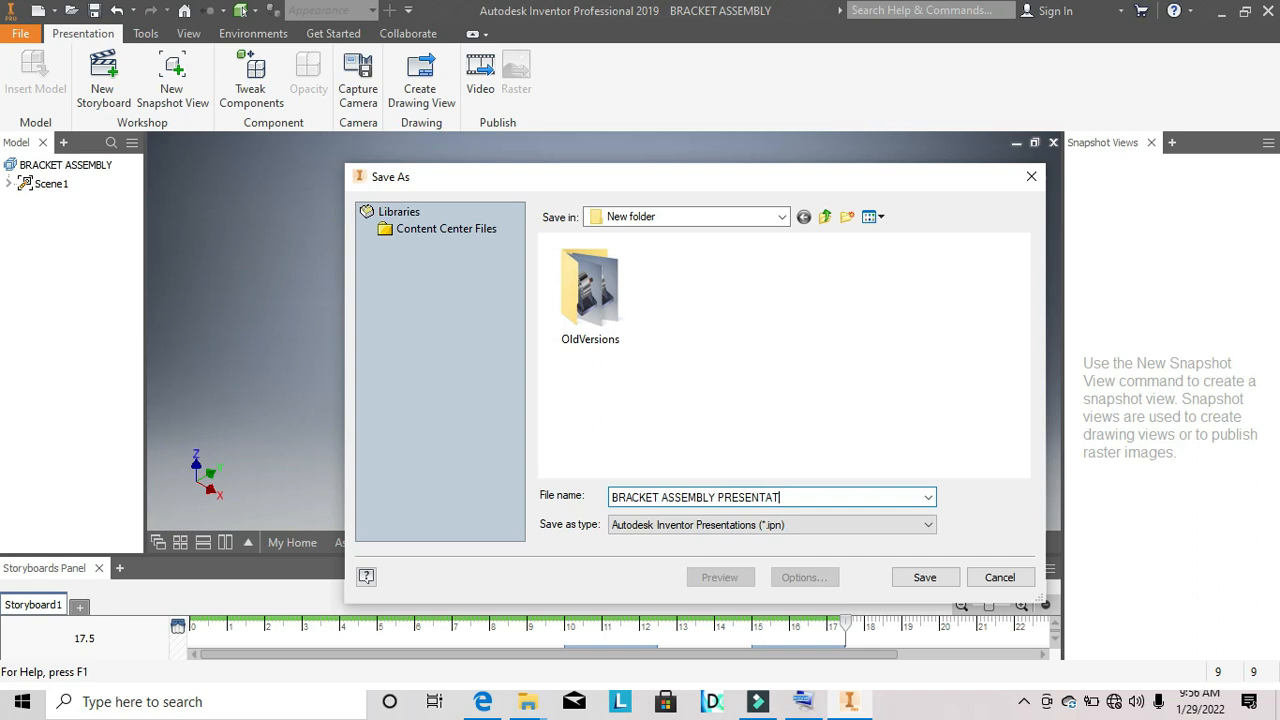
pyautogui.click(803, 701)
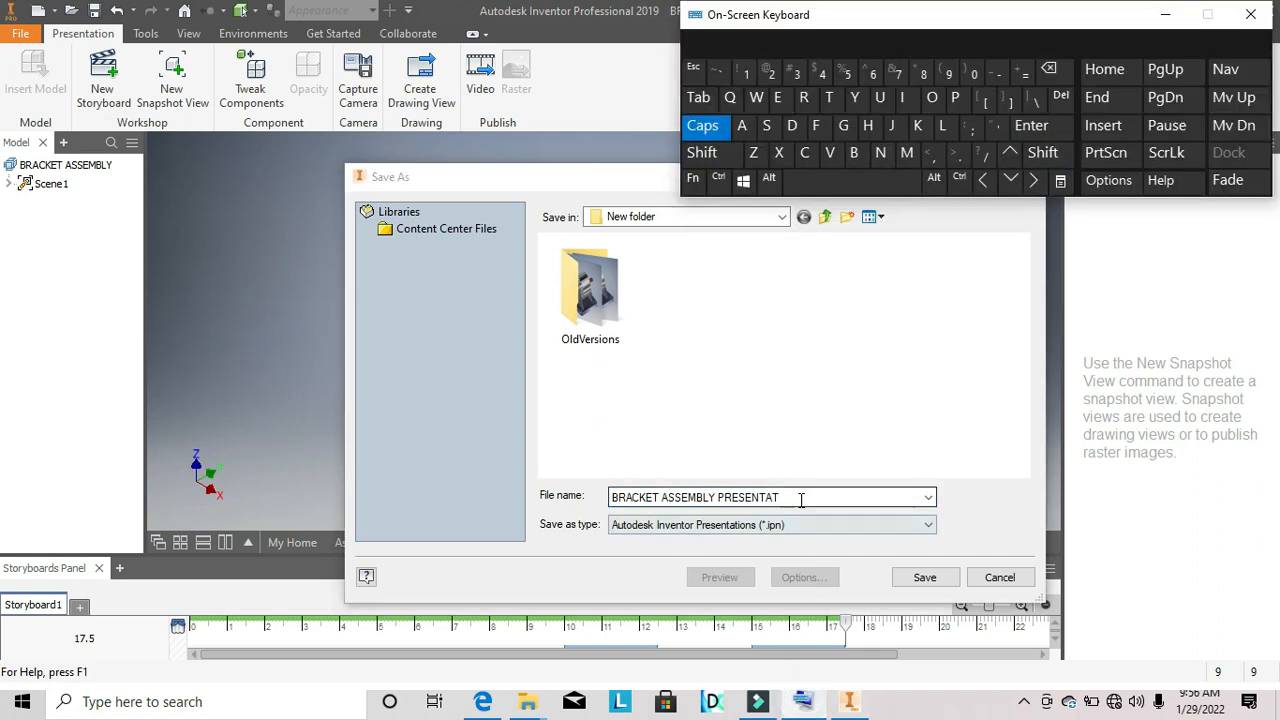
pyautogui.click(801, 497)
pyautogui.click(903, 100)
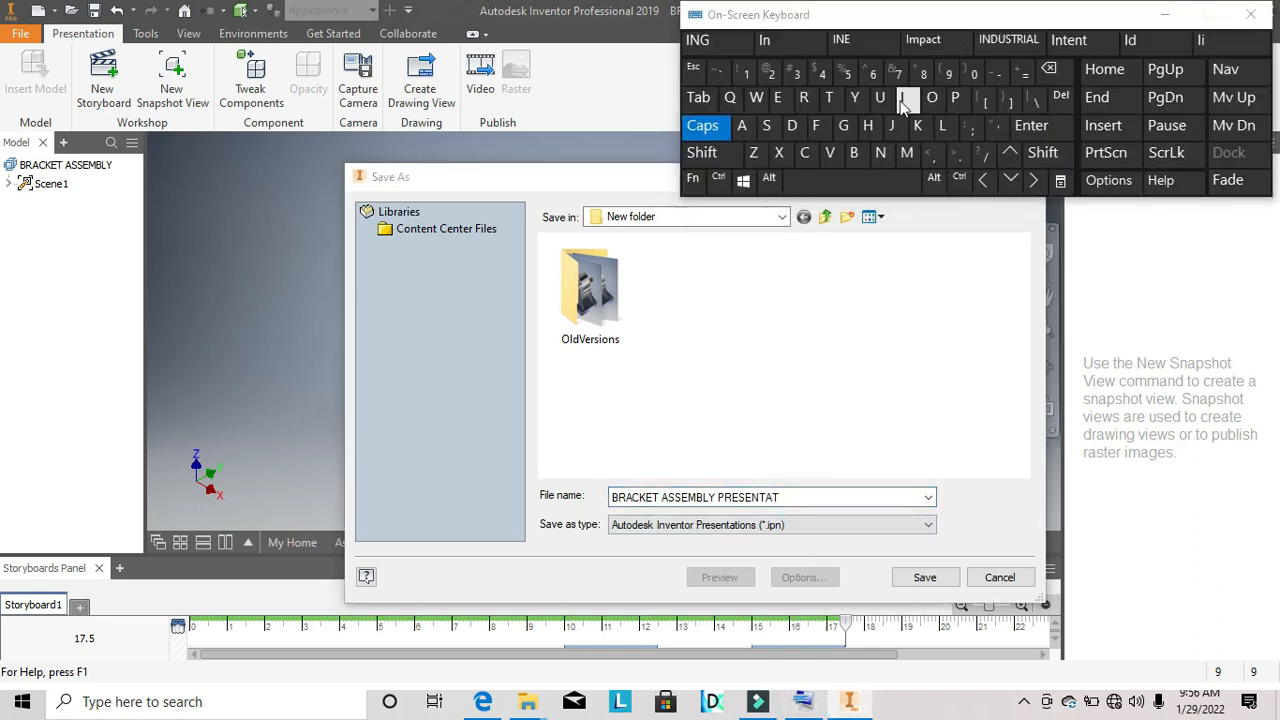
pyautogui.click(814, 494)
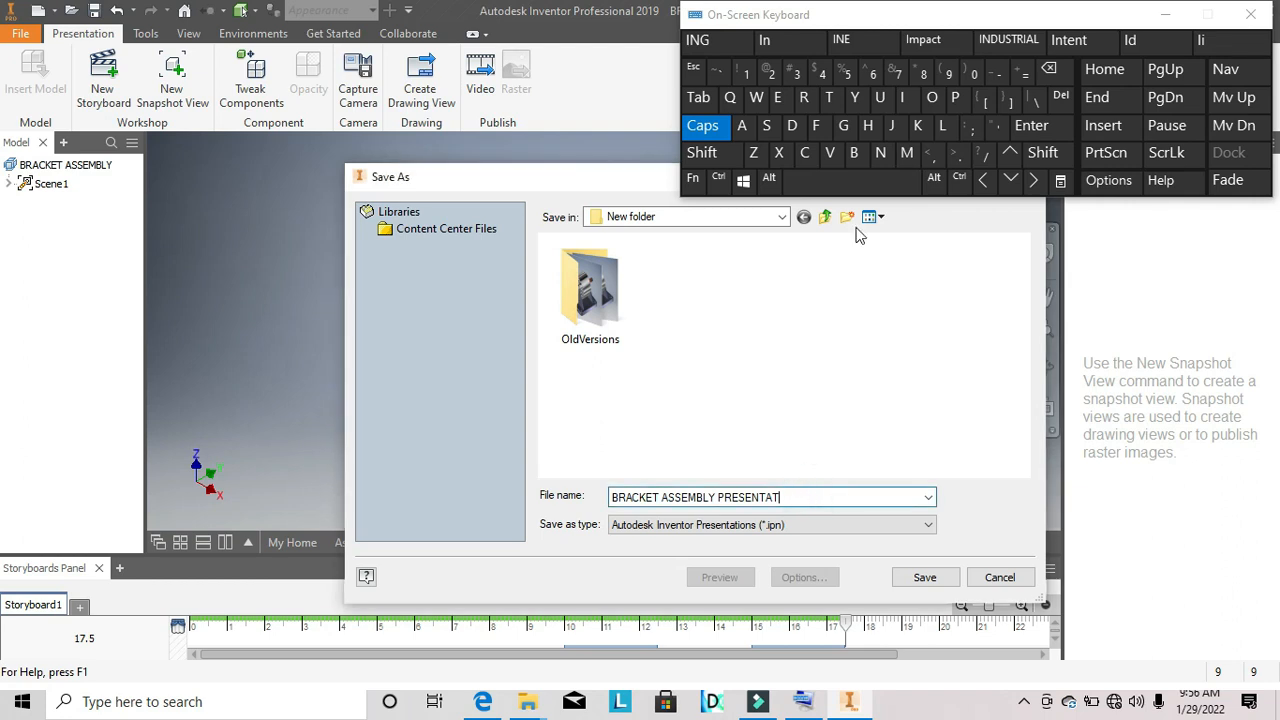
pyautogui.click(903, 103)
pyautogui.click(931, 98)
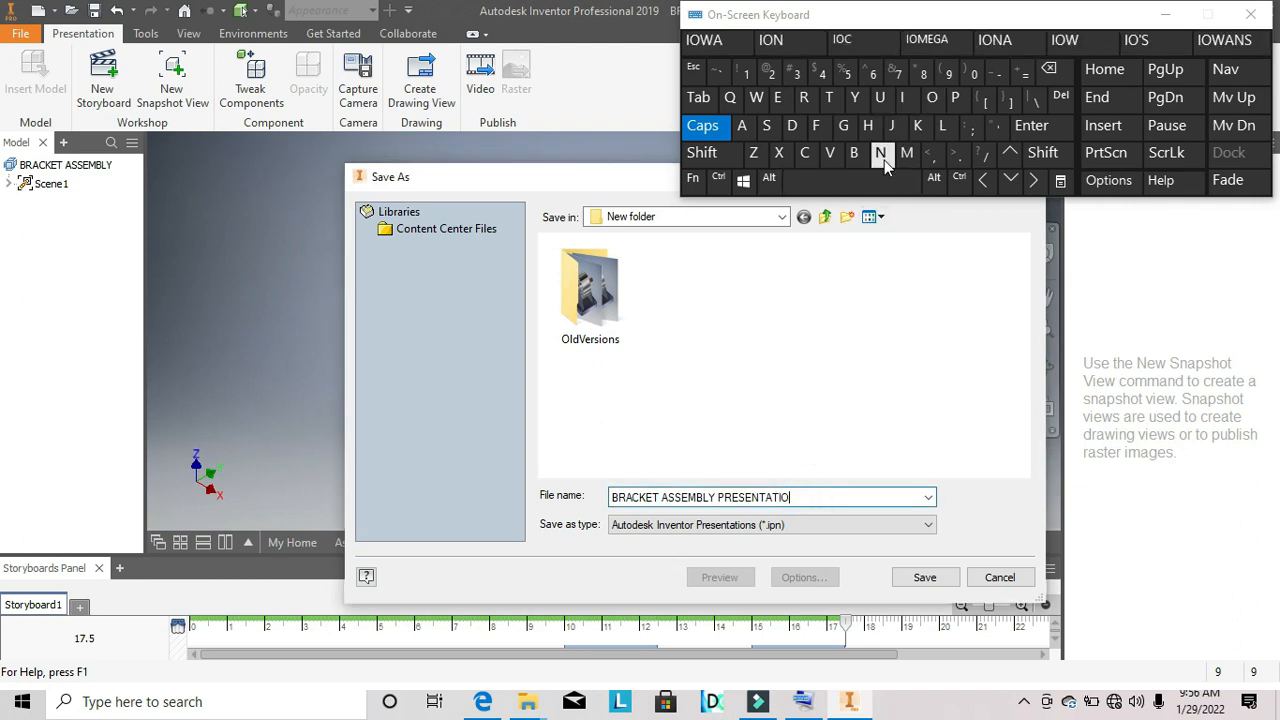
pyautogui.click(895, 155)
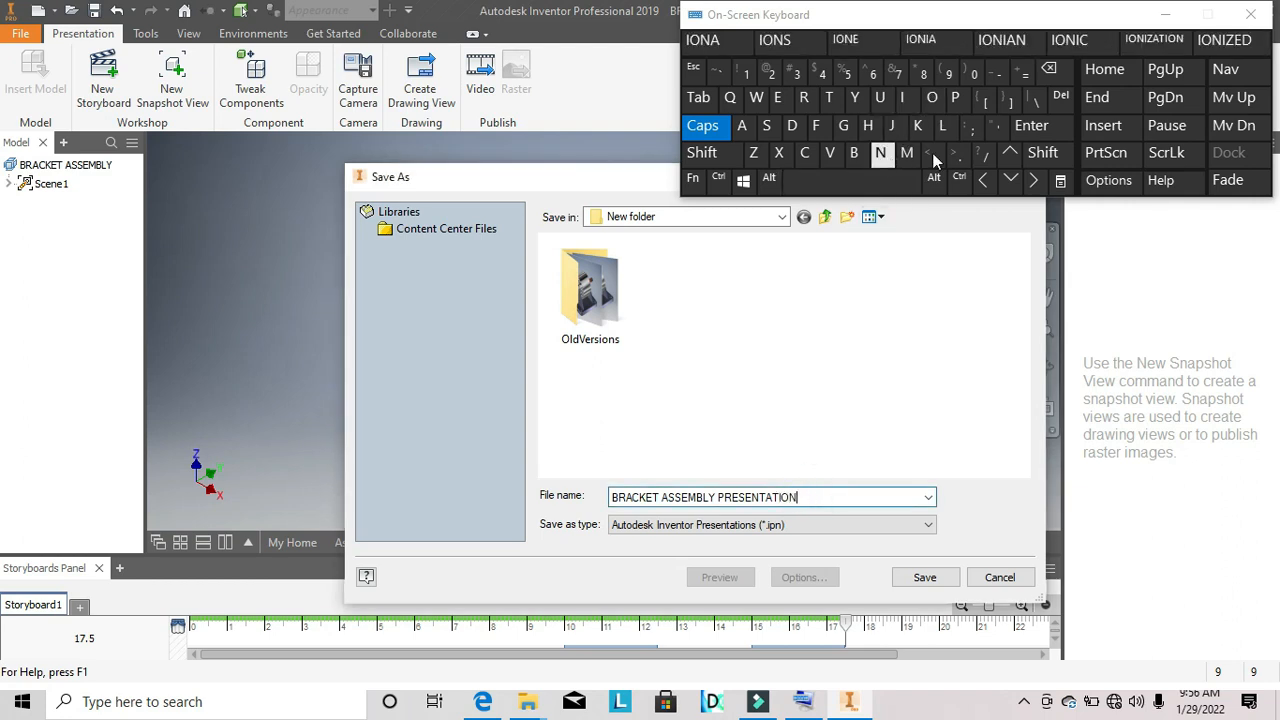
pyautogui.click(1031, 125)
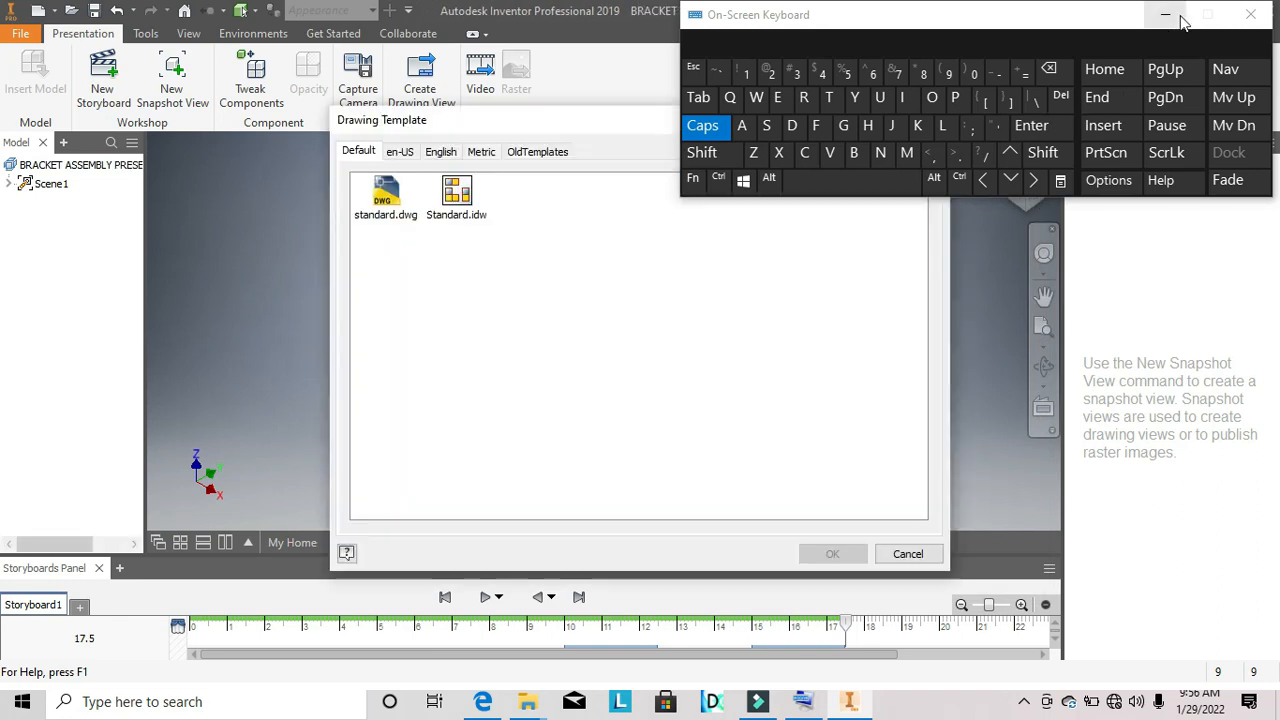
# Create the drawing from the standard.dwg template and cancel the initial placement of the exploded view.
pyautogui.click(1178, 15)
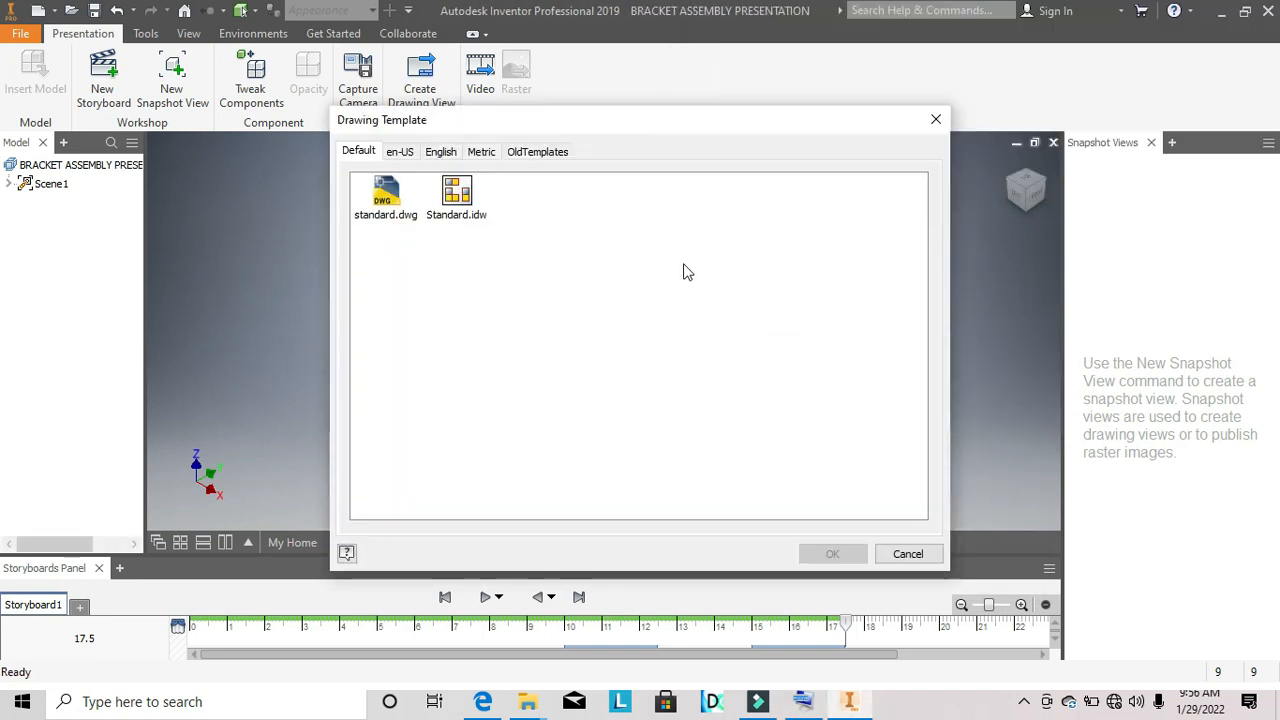
pyautogui.click(394, 204)
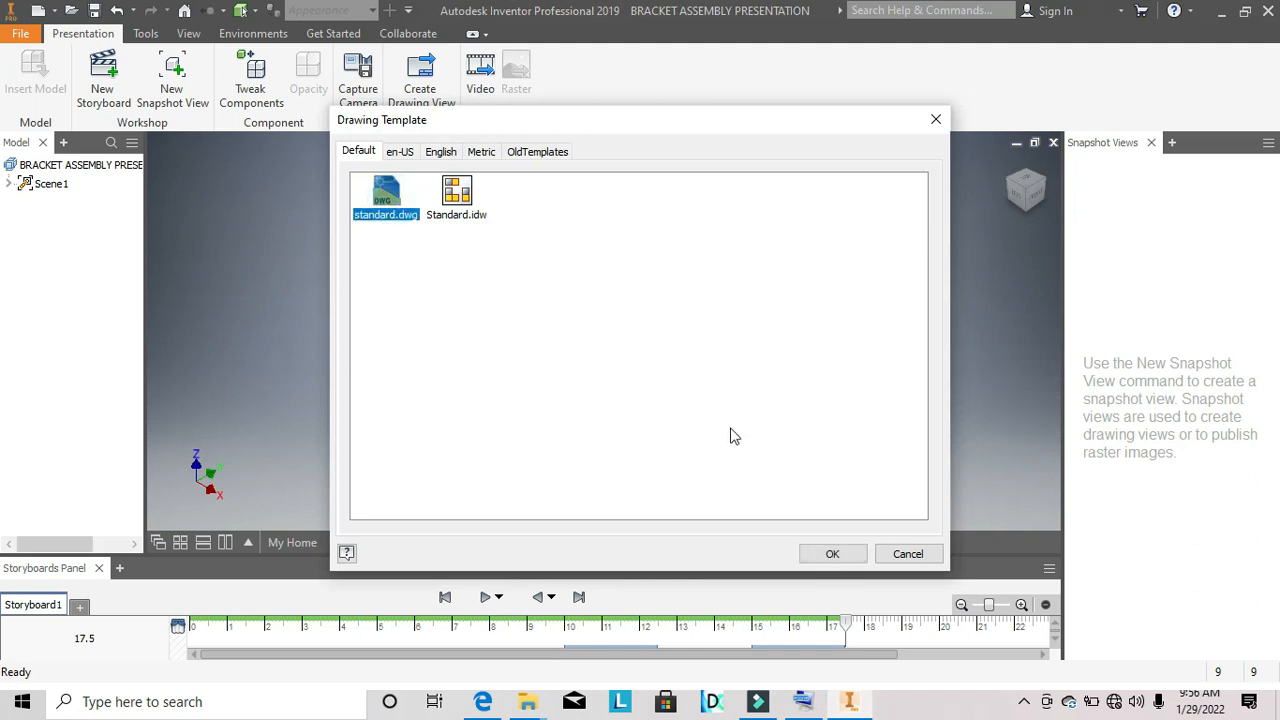
pyautogui.click(835, 555)
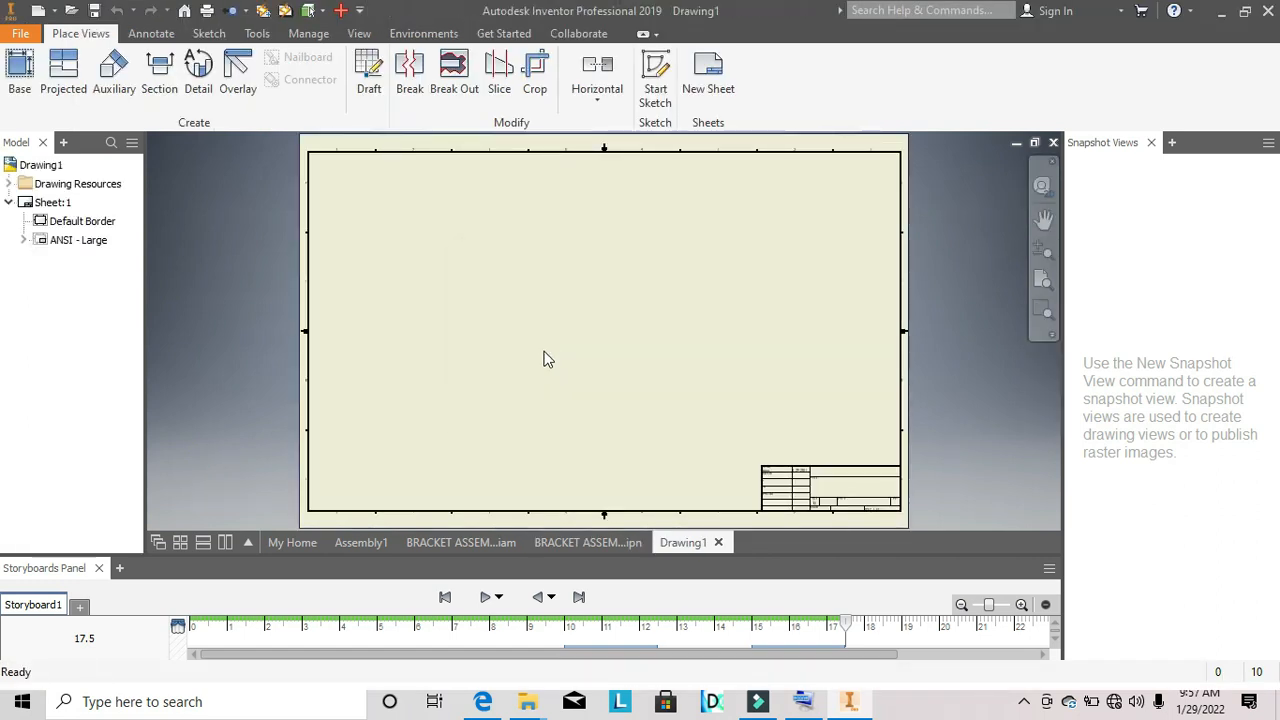
pyautogui.click(715, 424)
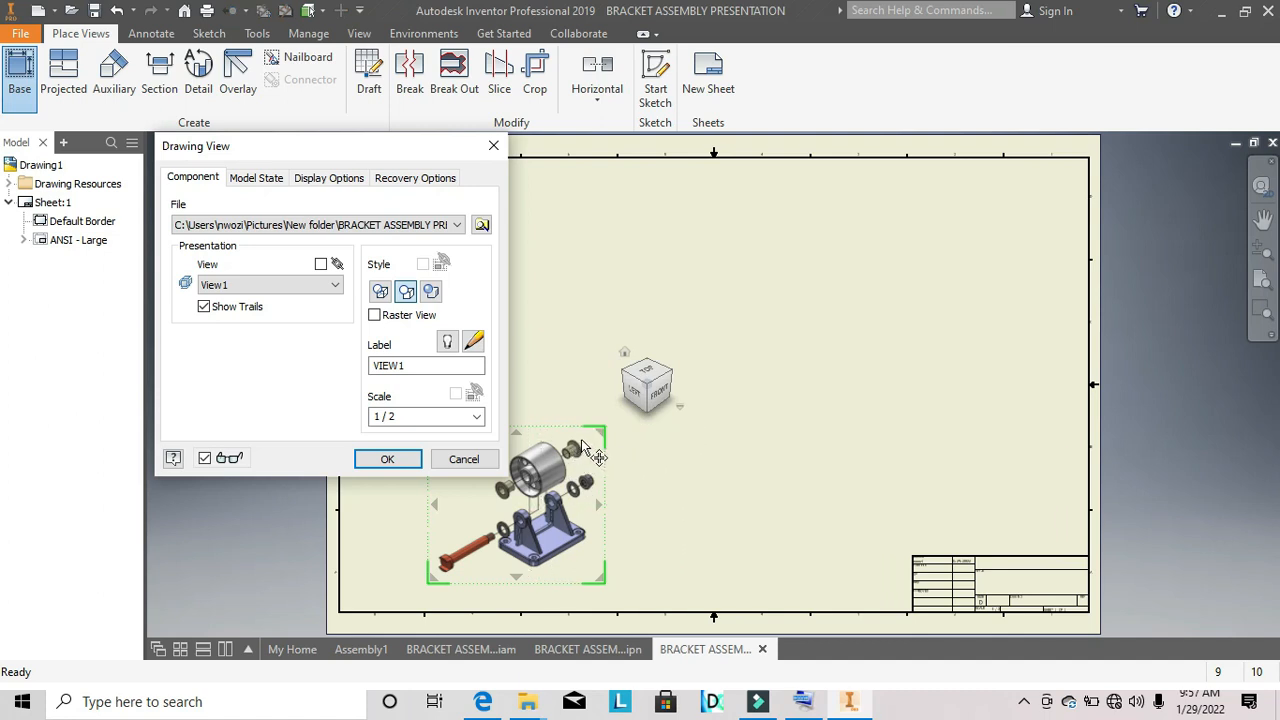
pyautogui.click(495, 148)
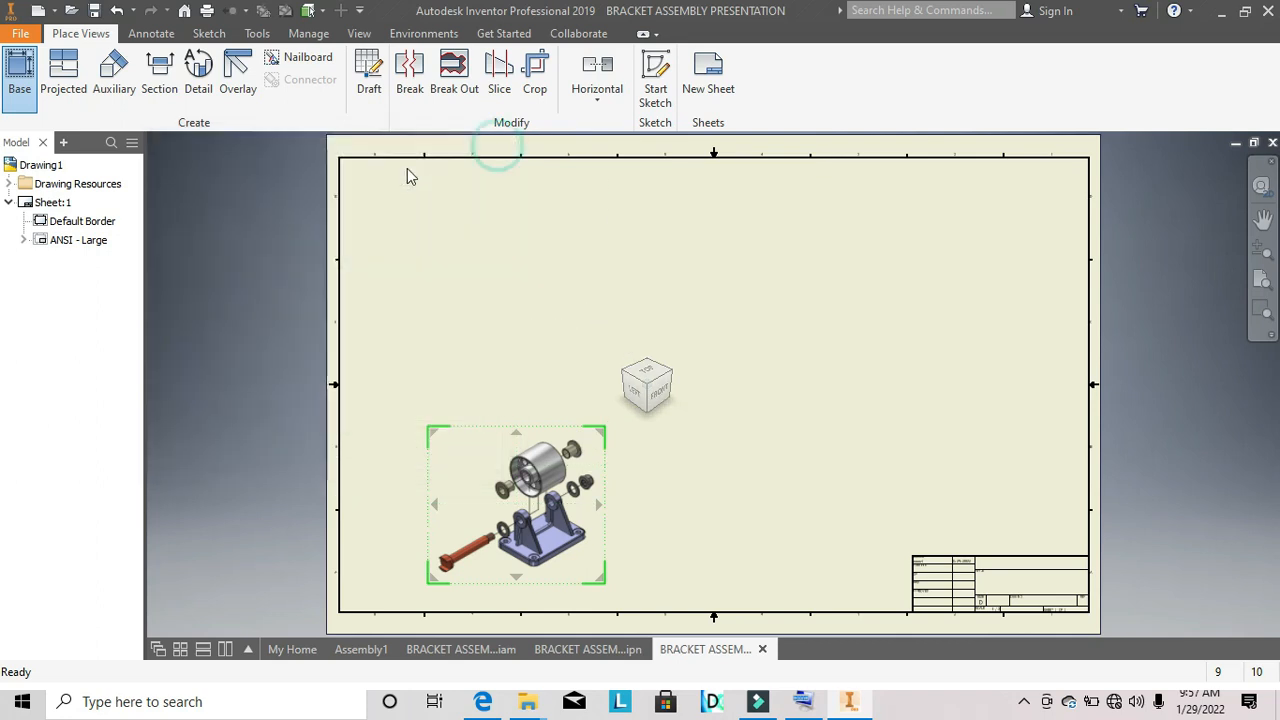
# Change the drawing sheet's size to C, keeping the landscape orientation.
pyautogui.rightClick(53, 205)
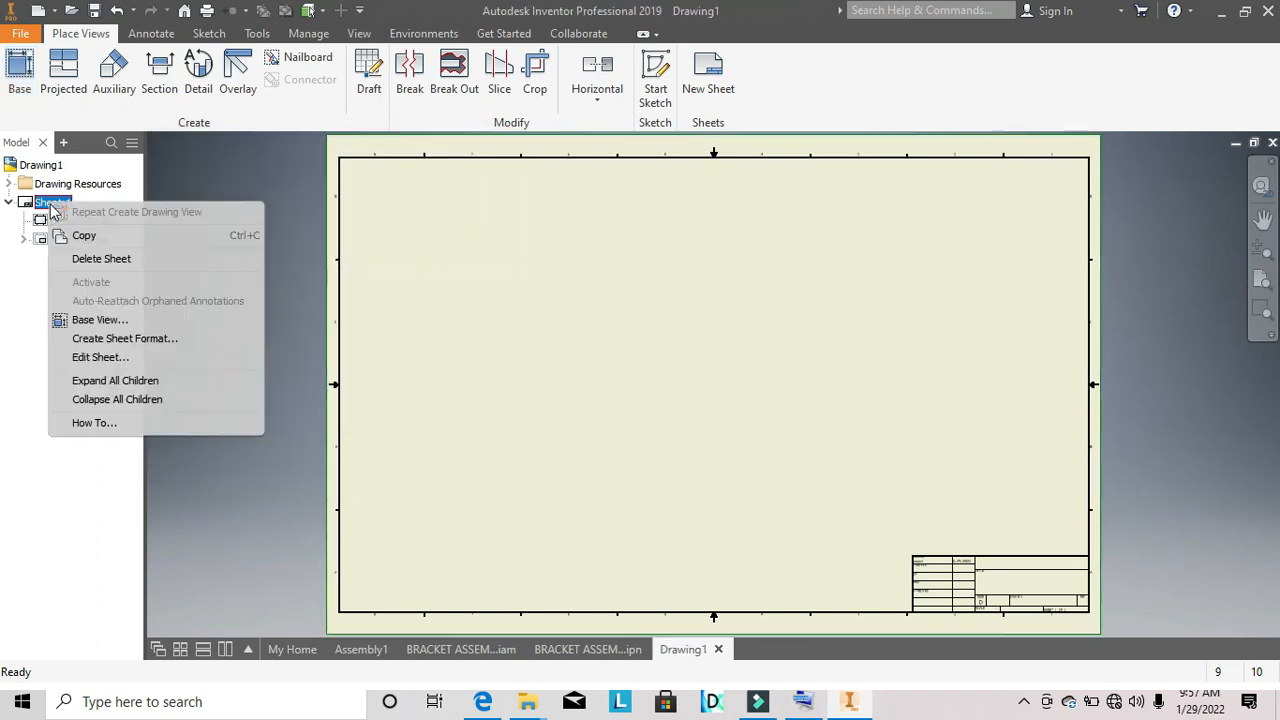
pyautogui.click(92, 358)
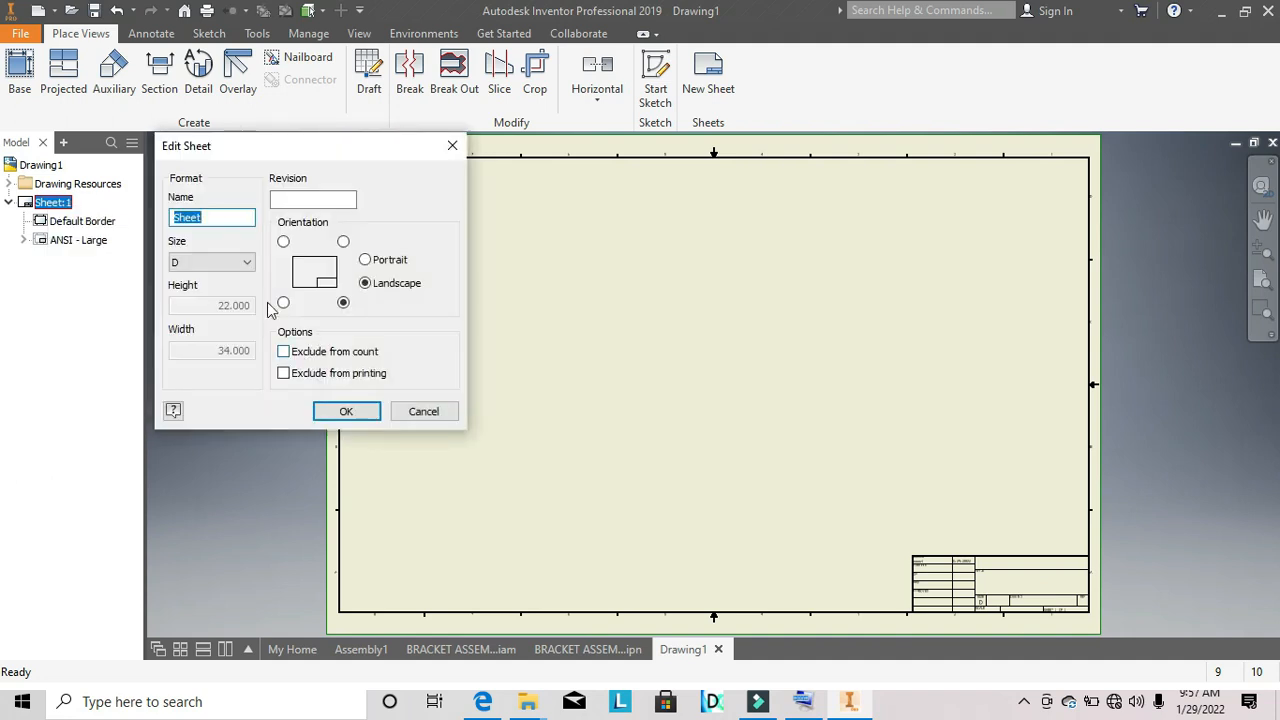
pyautogui.click(241, 263)
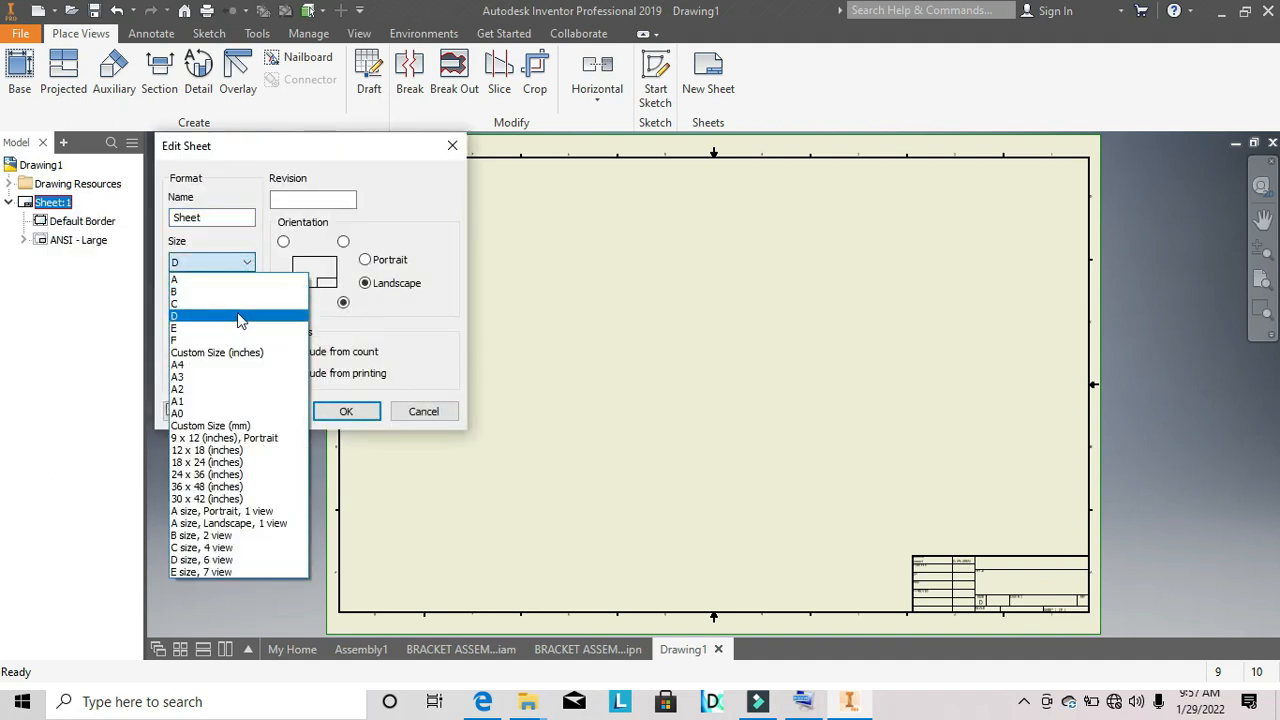
pyautogui.click(240, 312)
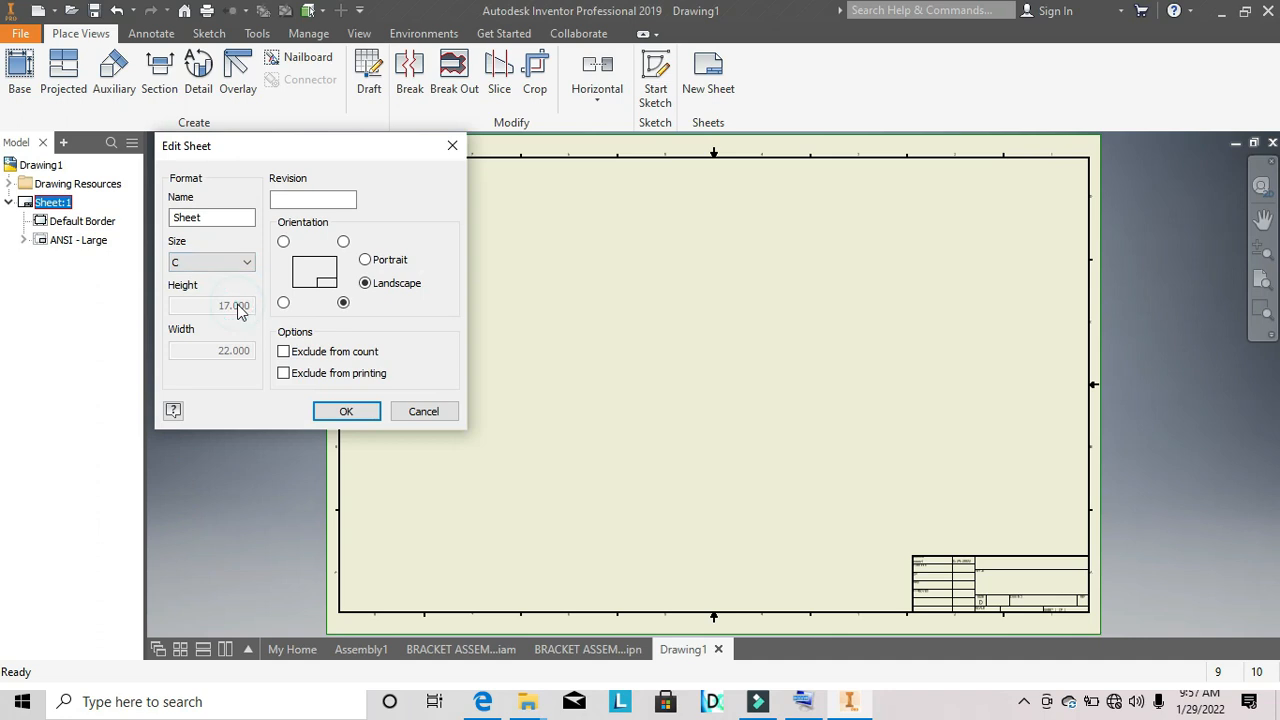
pyautogui.click(336, 412)
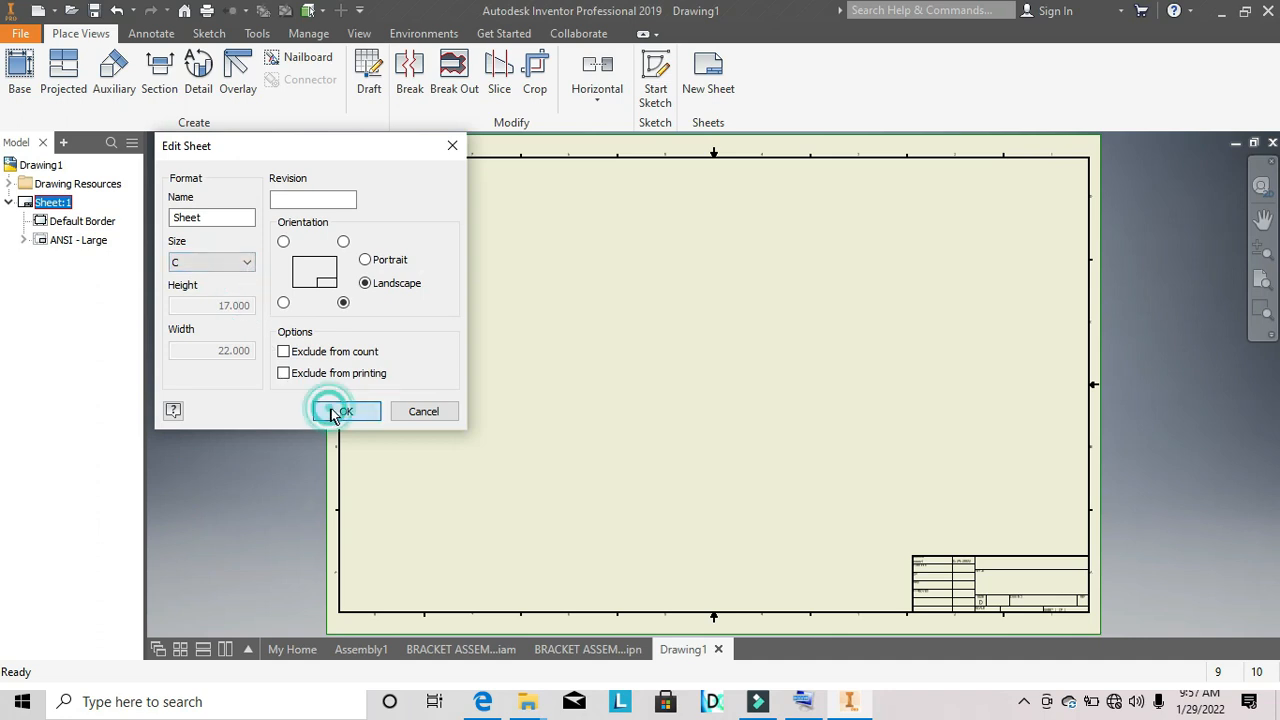
# Set the drawing sheet's size to B in landscape orientation.
pyautogui.rightClick(70, 213)
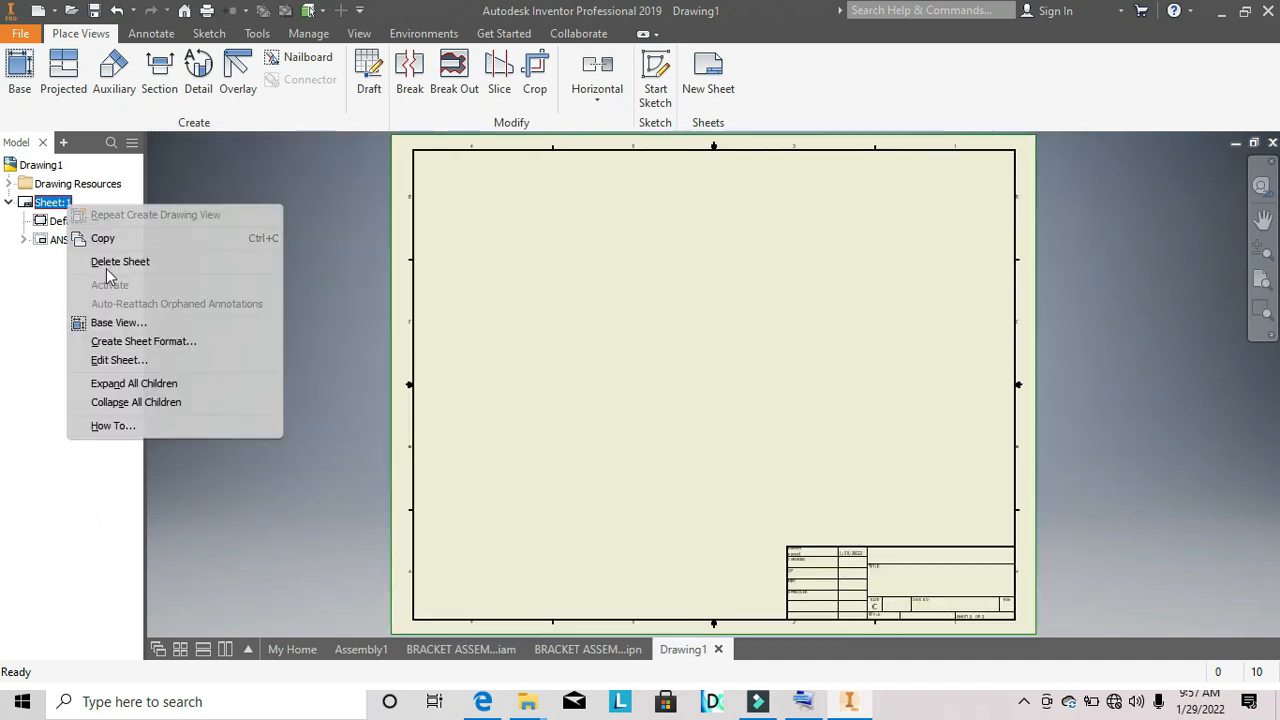
pyautogui.click(140, 361)
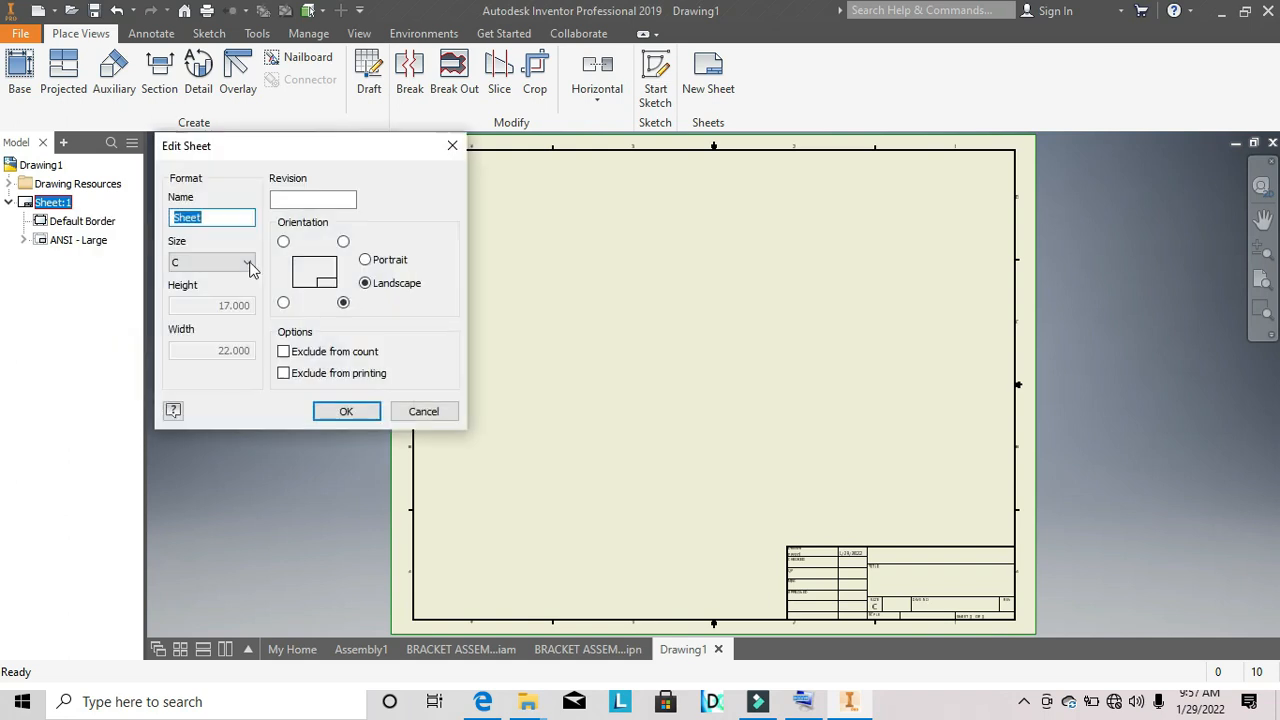
pyautogui.click(246, 262)
pyautogui.click(222, 292)
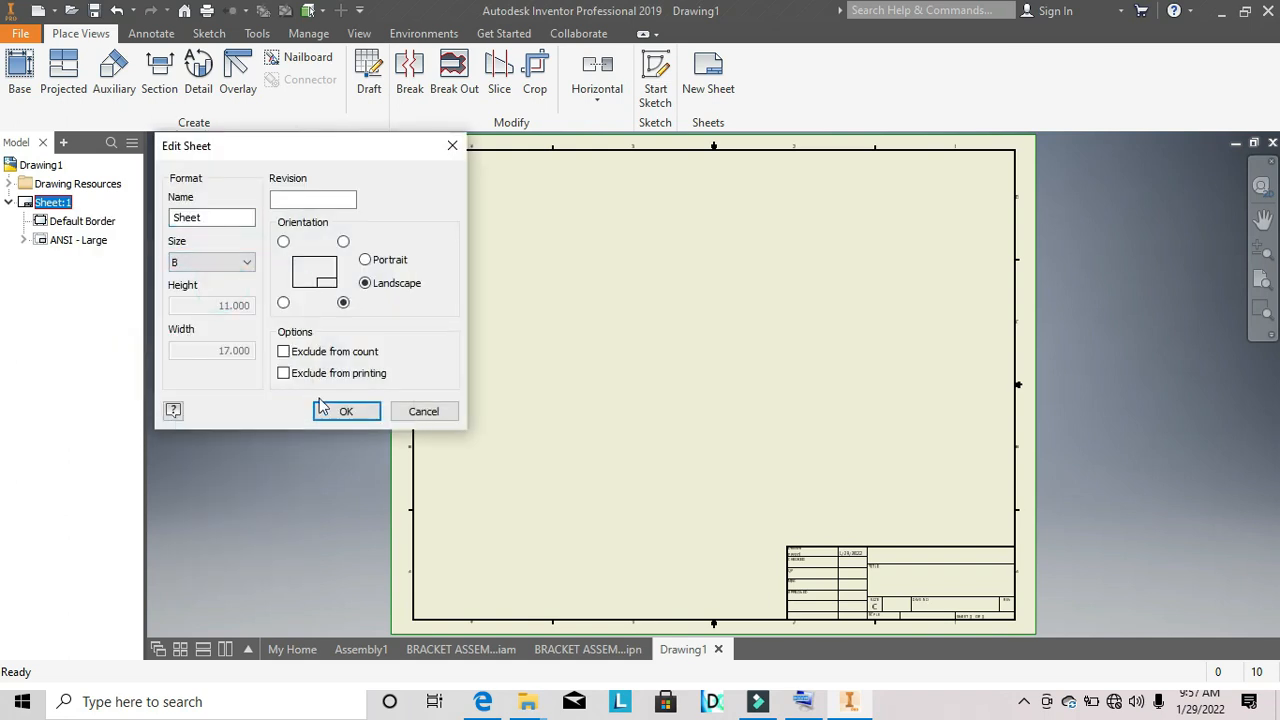
pyautogui.click(340, 411)
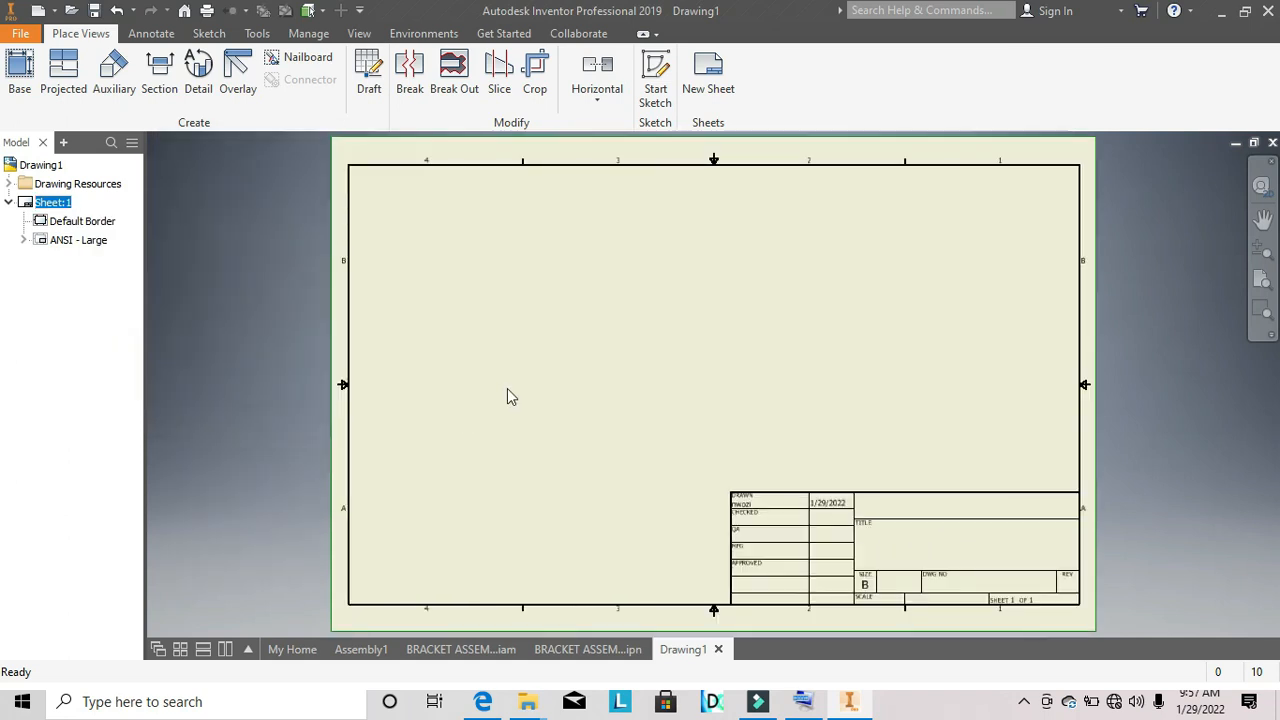
# Place a base view of the exploded bracket presentation on the sheet at 1/2 scale, with trails shown.
pyautogui.click(19, 67)
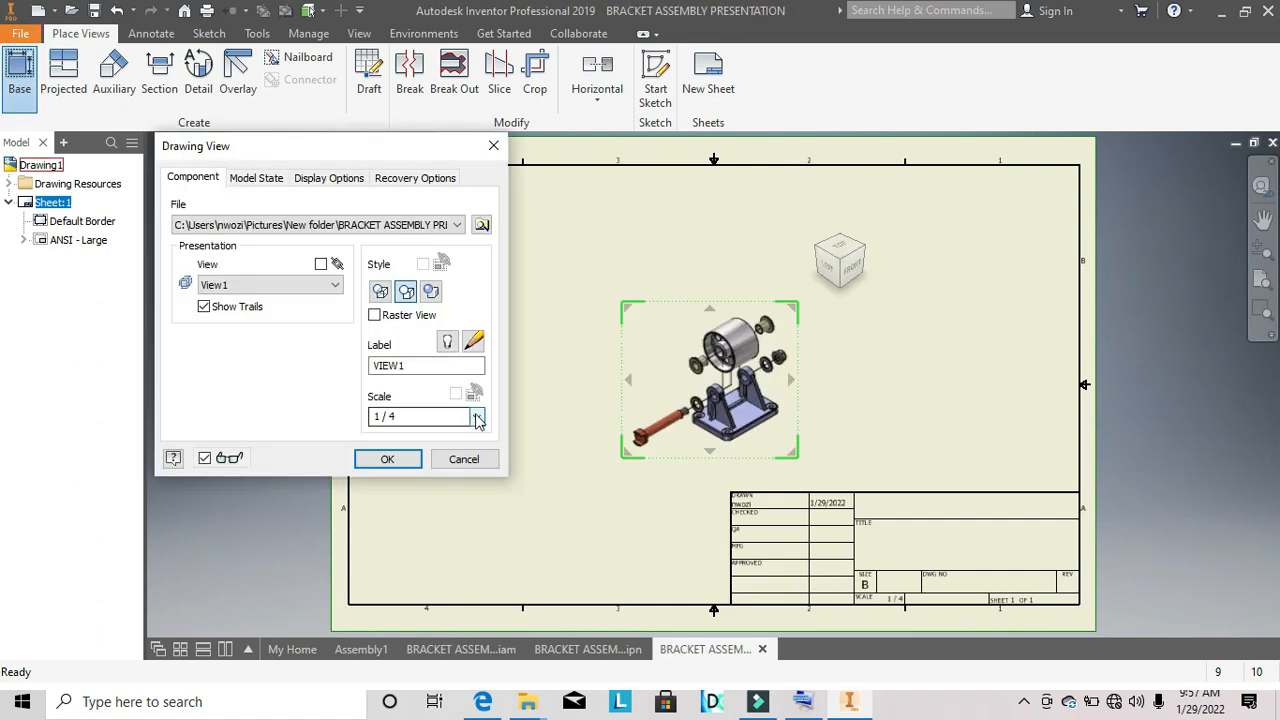
pyautogui.click(477, 417)
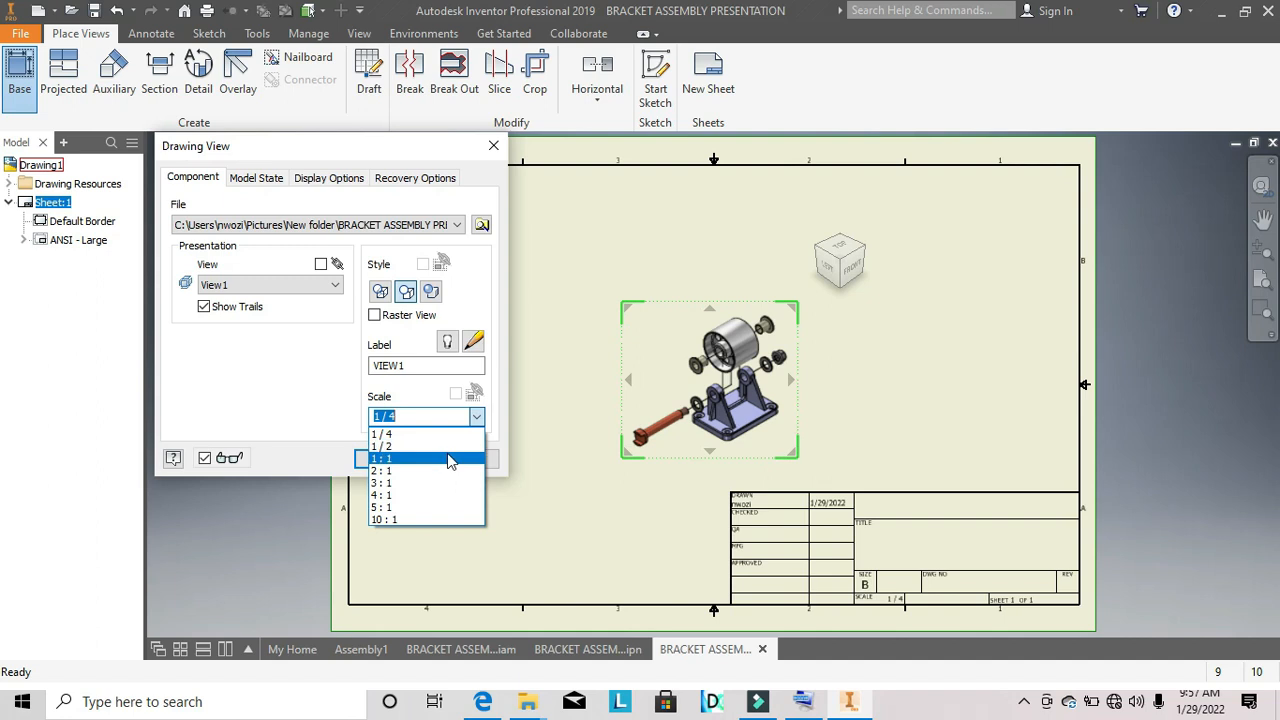
pyautogui.click(446, 457)
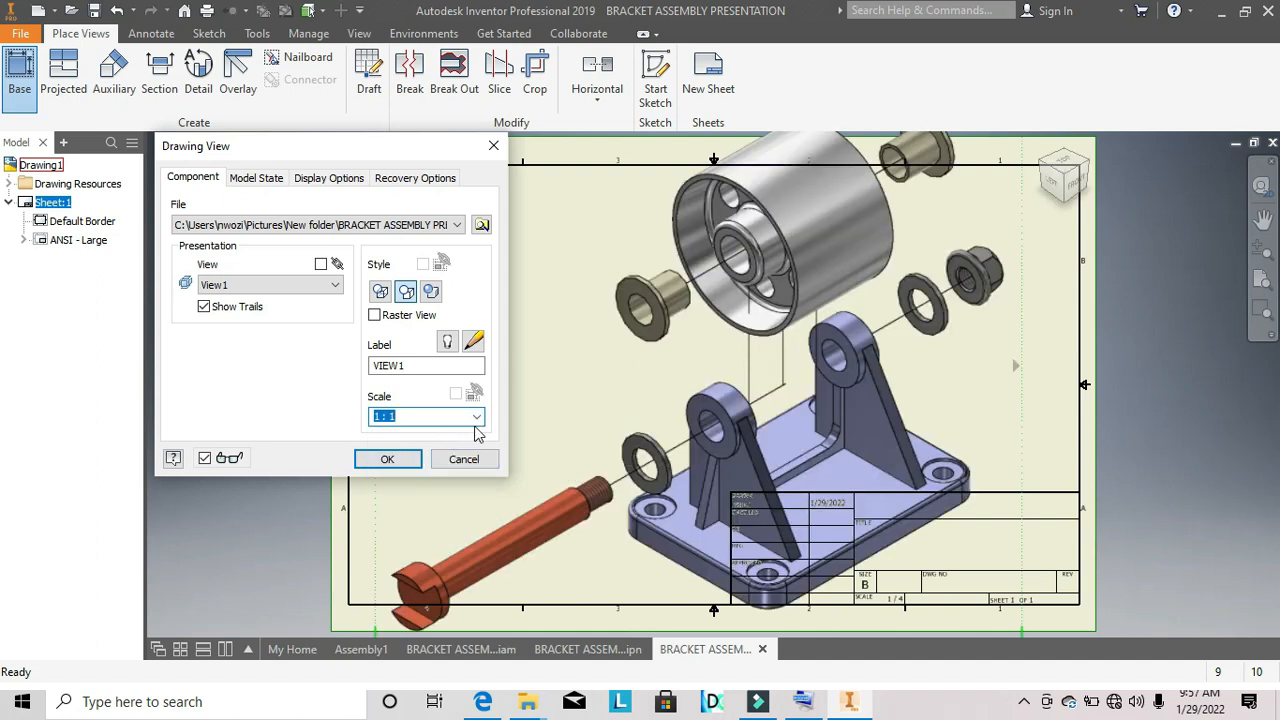
pyautogui.click(479, 419)
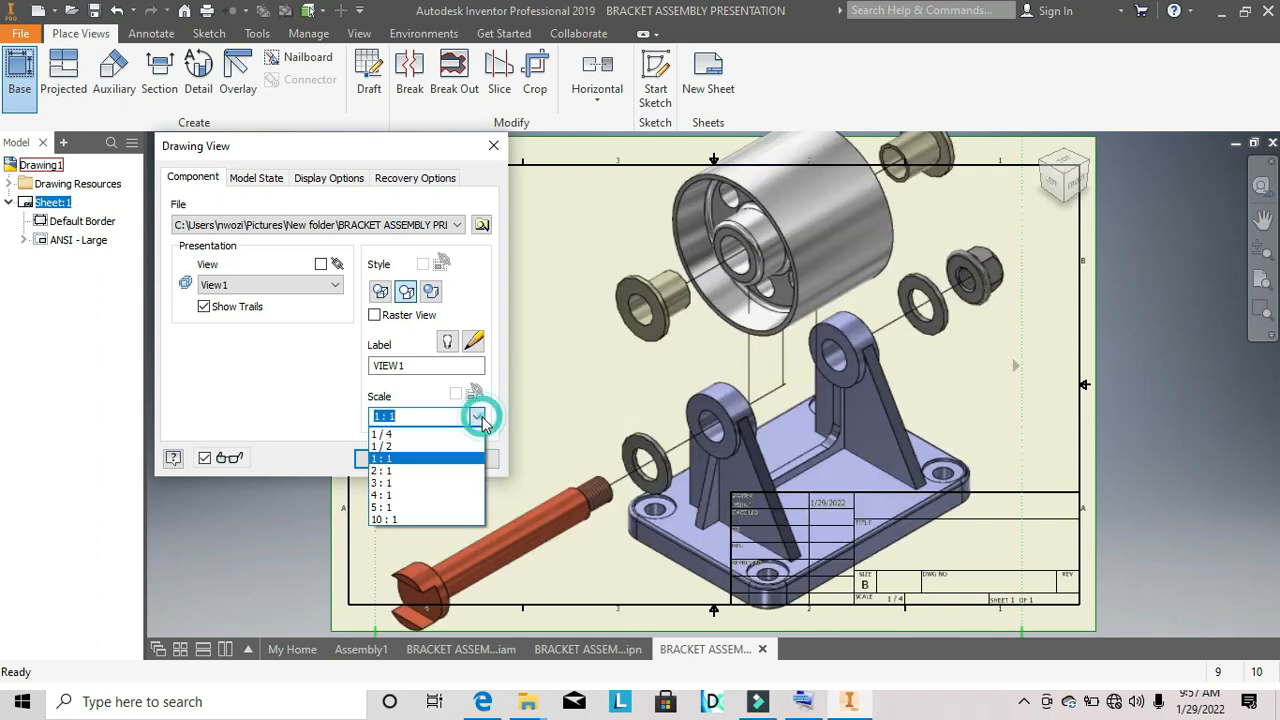
pyautogui.click(432, 446)
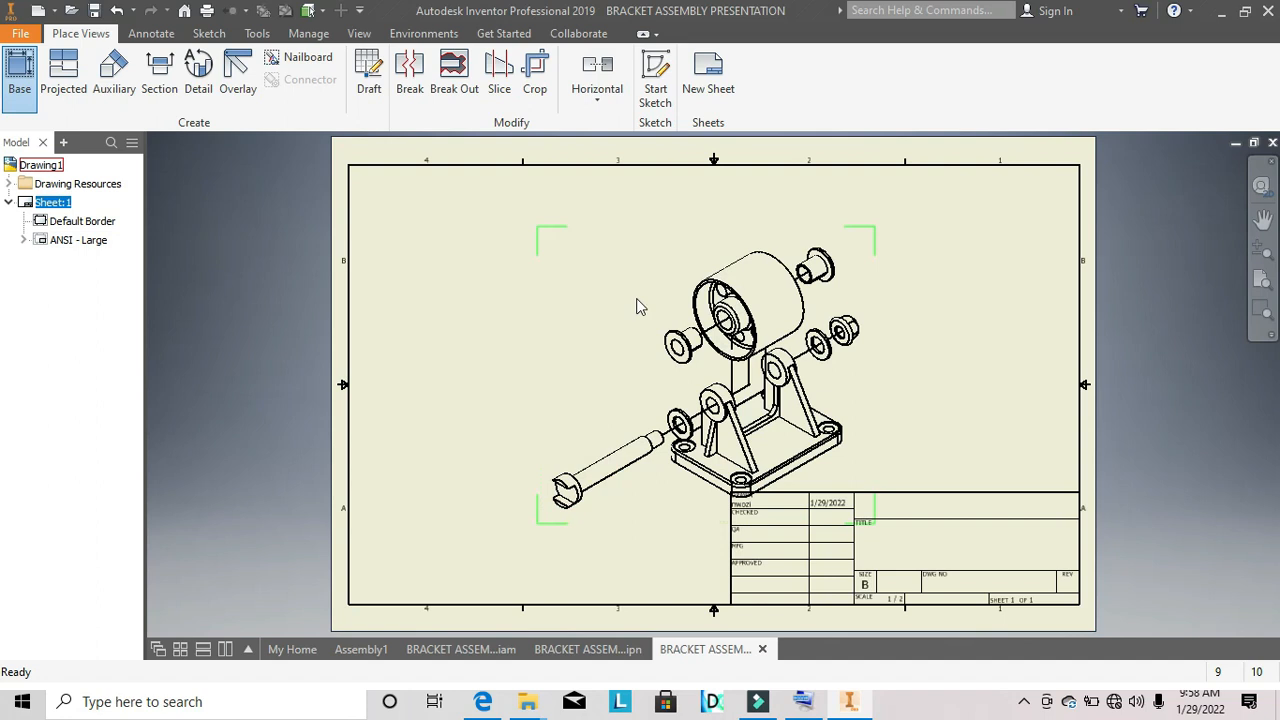
# Give the exploded view the shaded style and move it up and left, clear of the title block.
pyautogui.doubleClick(575, 243)
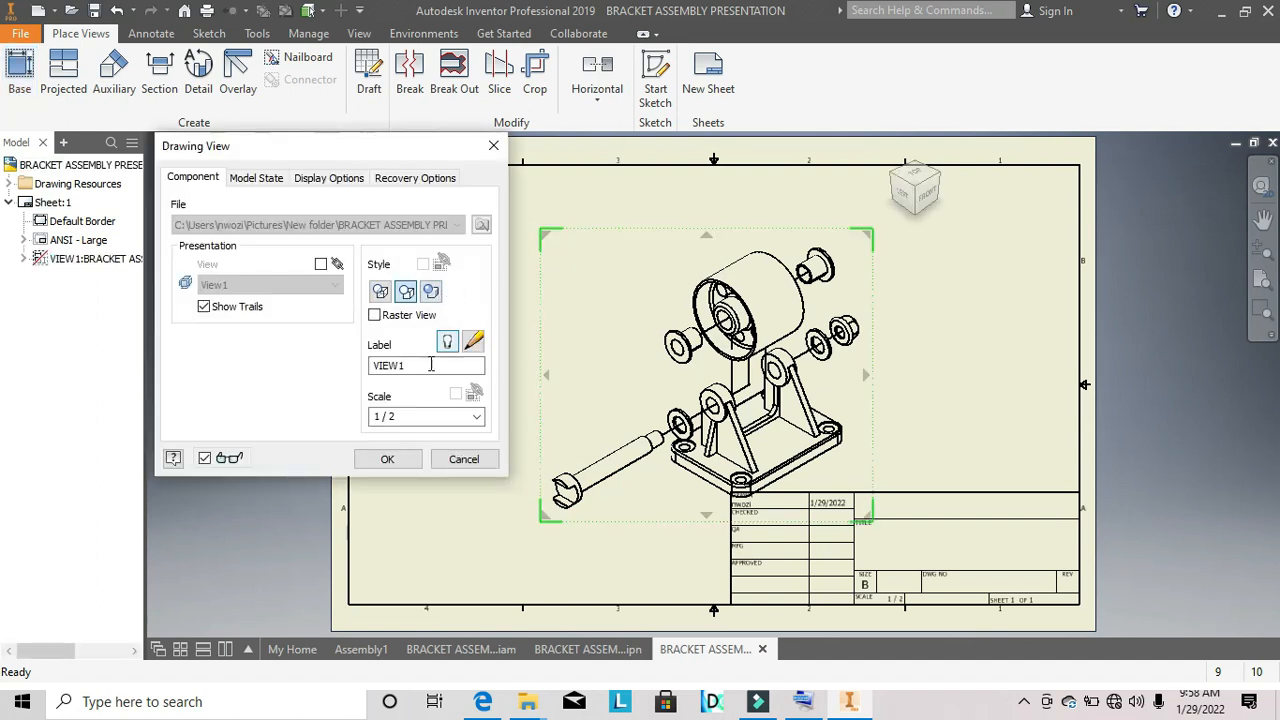
pyautogui.click(431, 291)
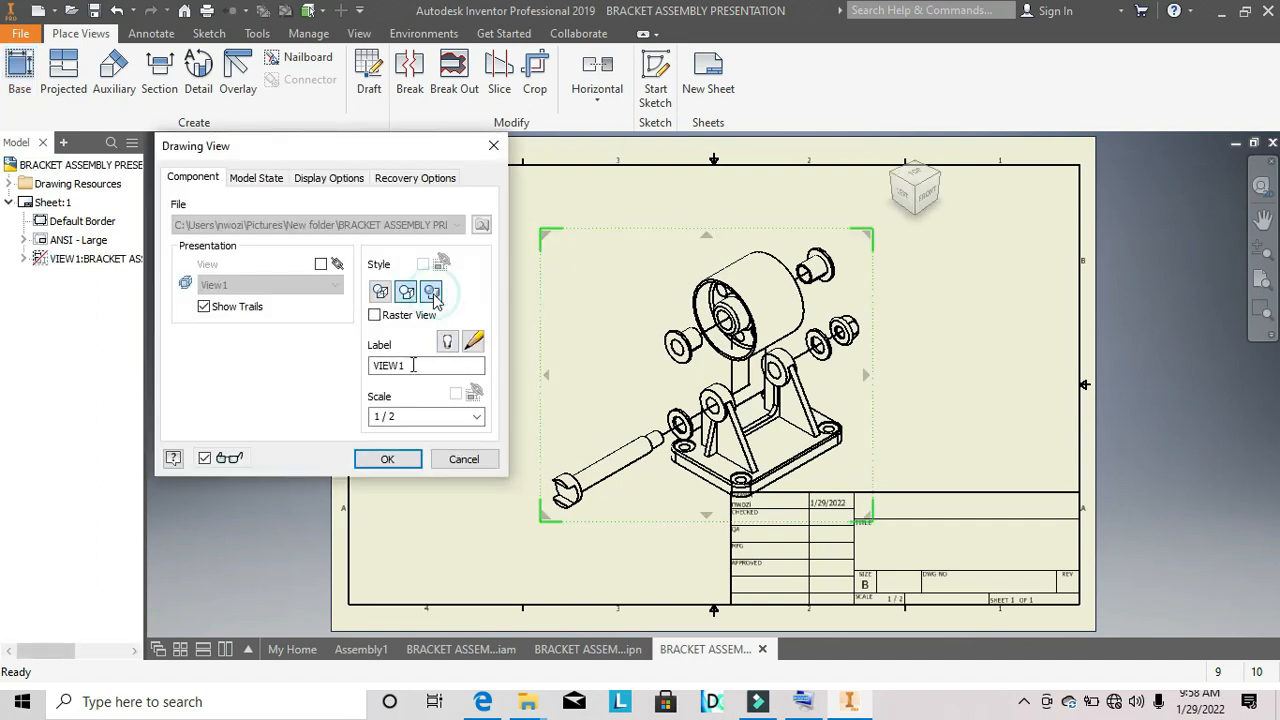
pyautogui.click(387, 459)
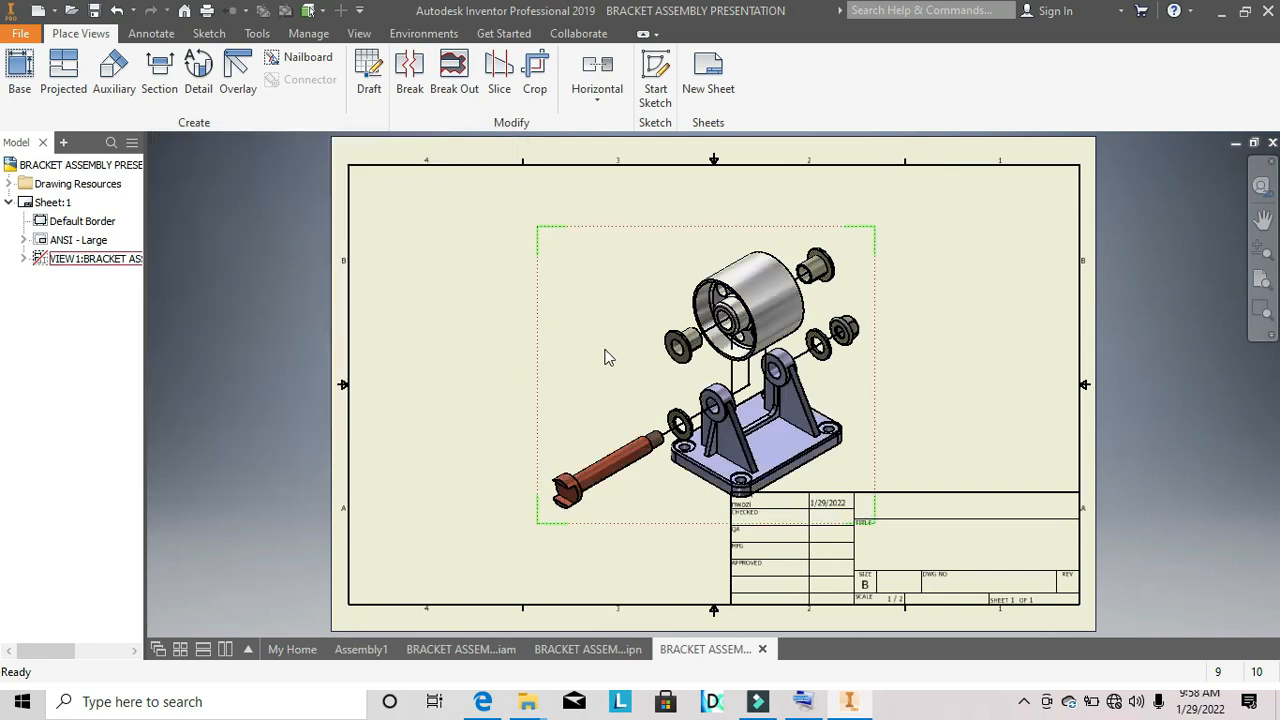
pyautogui.moveTo(578, 232); pyautogui.dragTo(492, 210)
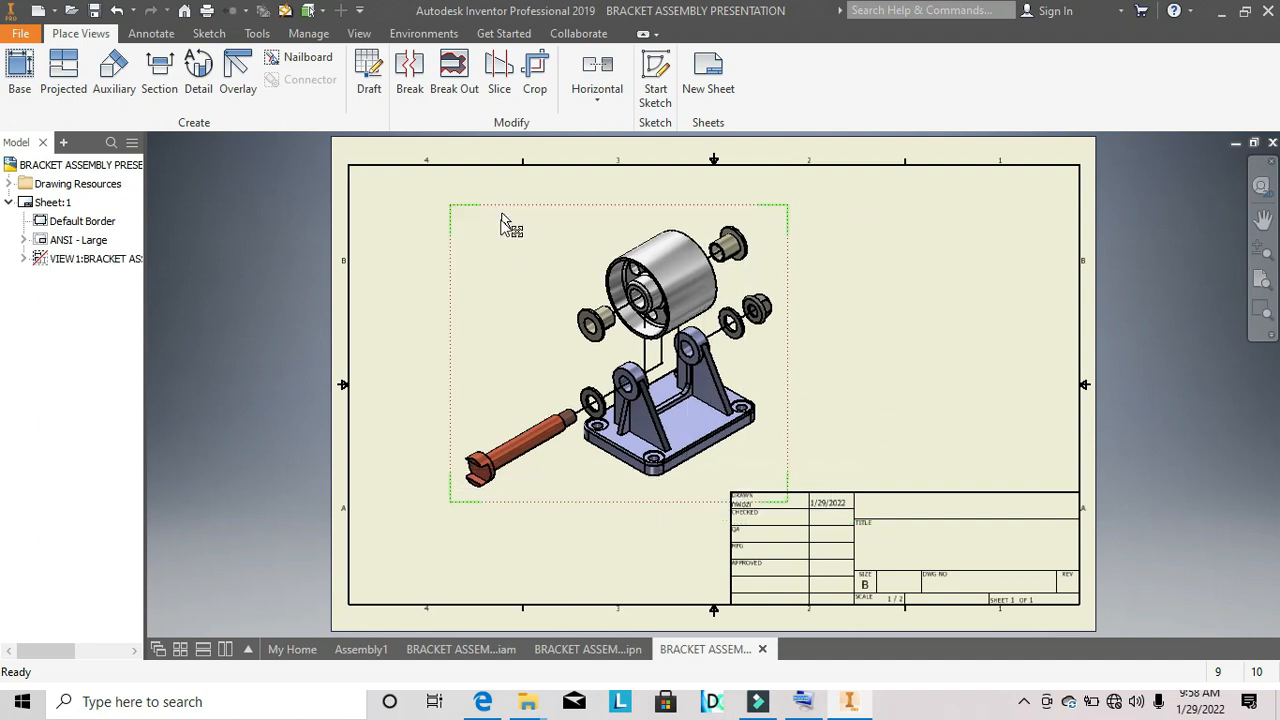
pyautogui.click(833, 249)
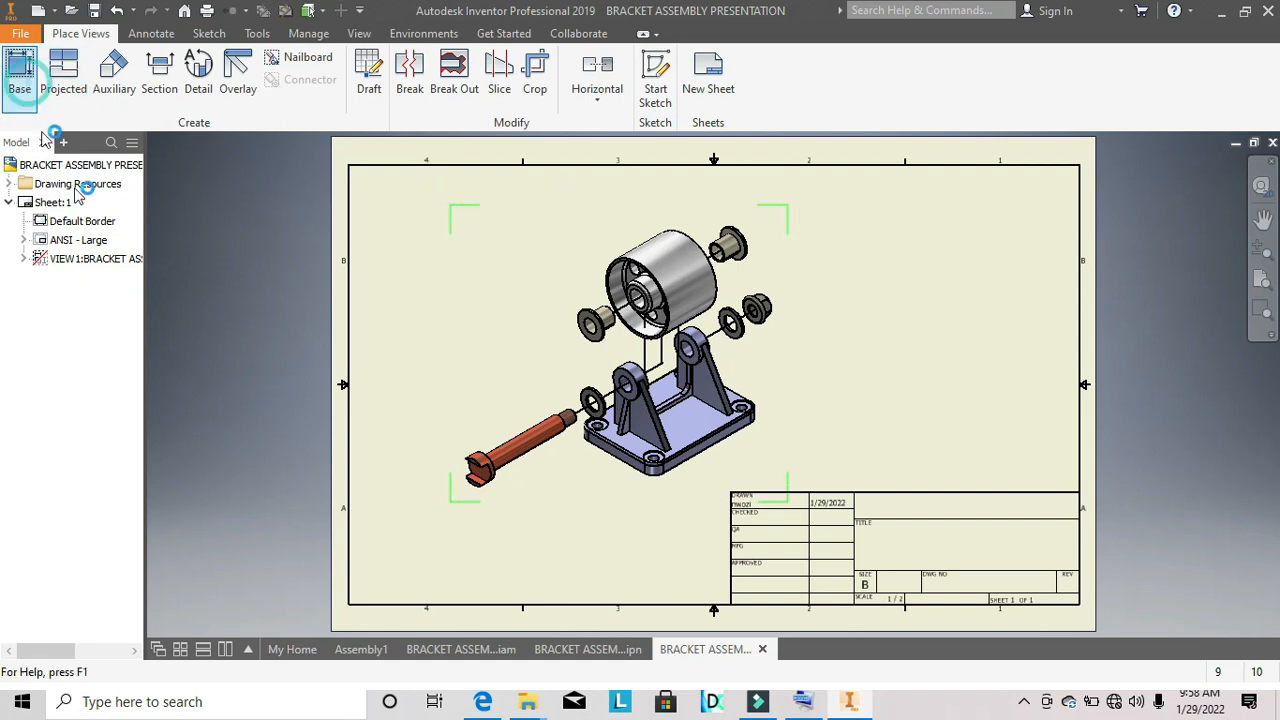
# Place a base view of the BRACKET ASSEMBLY file in its isometric home orientation at the sheet's upper-right corner.
pyautogui.click(19, 78)
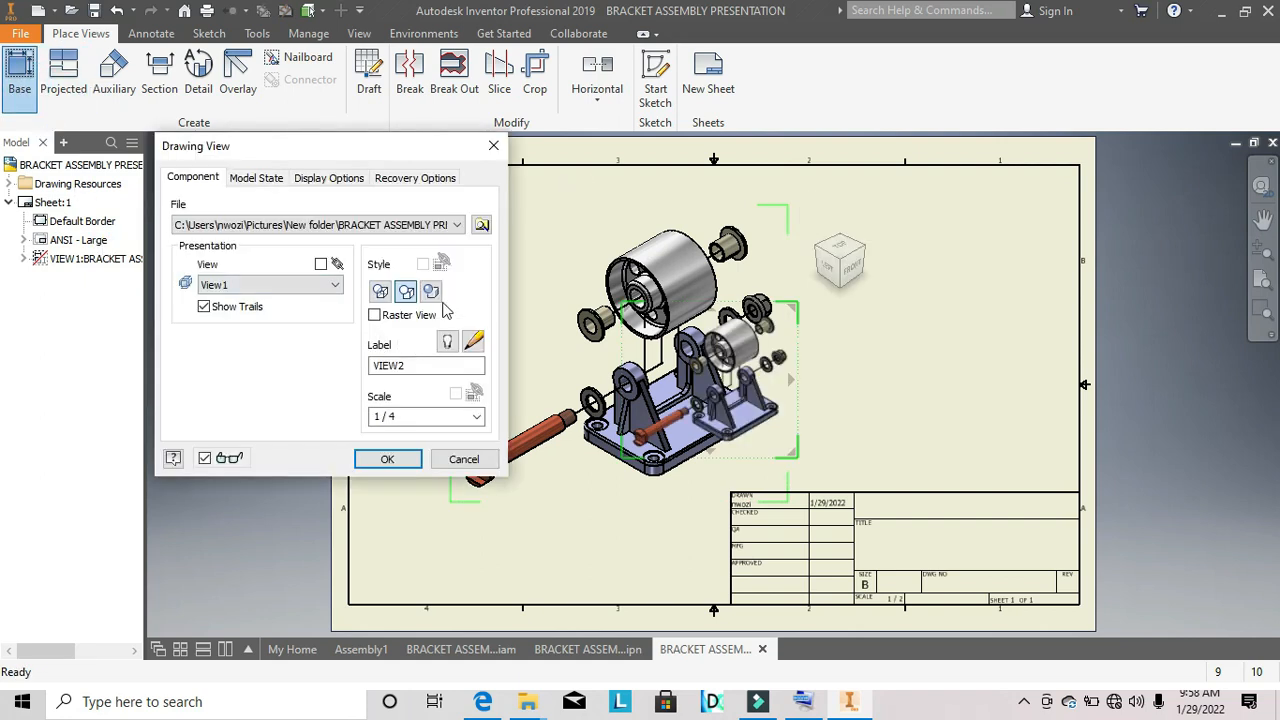
pyautogui.click(481, 225)
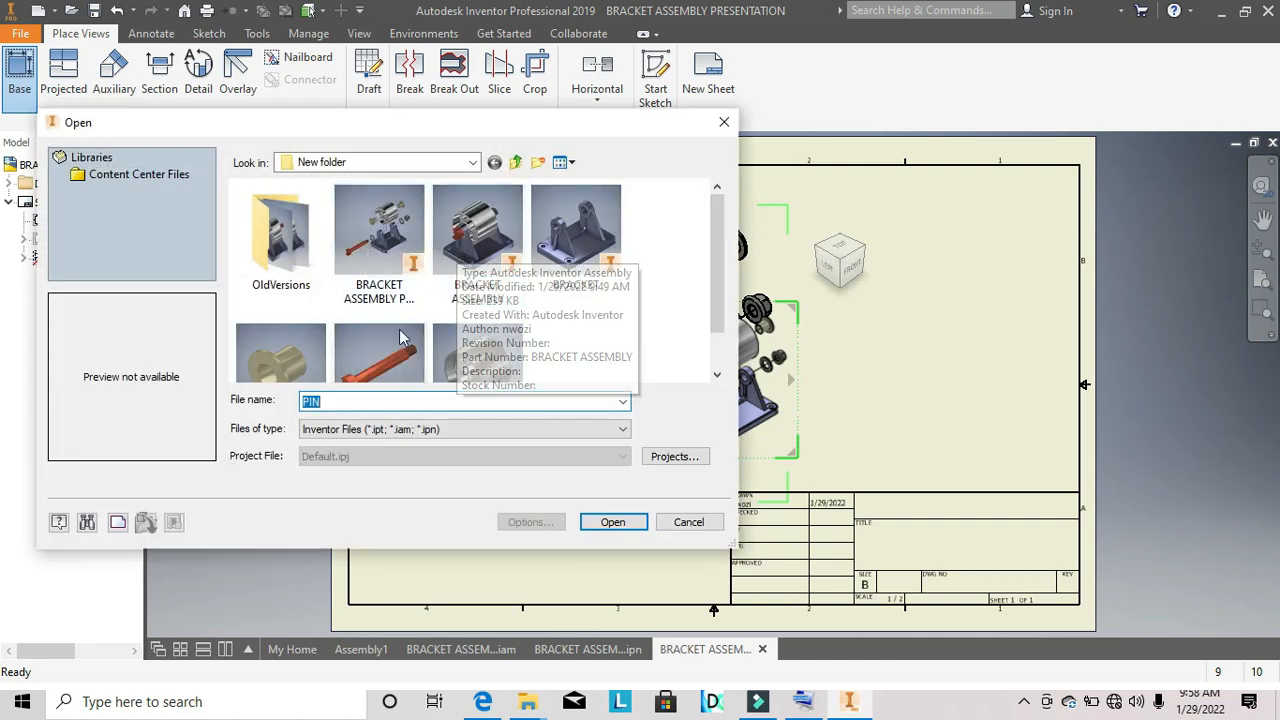
pyautogui.click(465, 263)
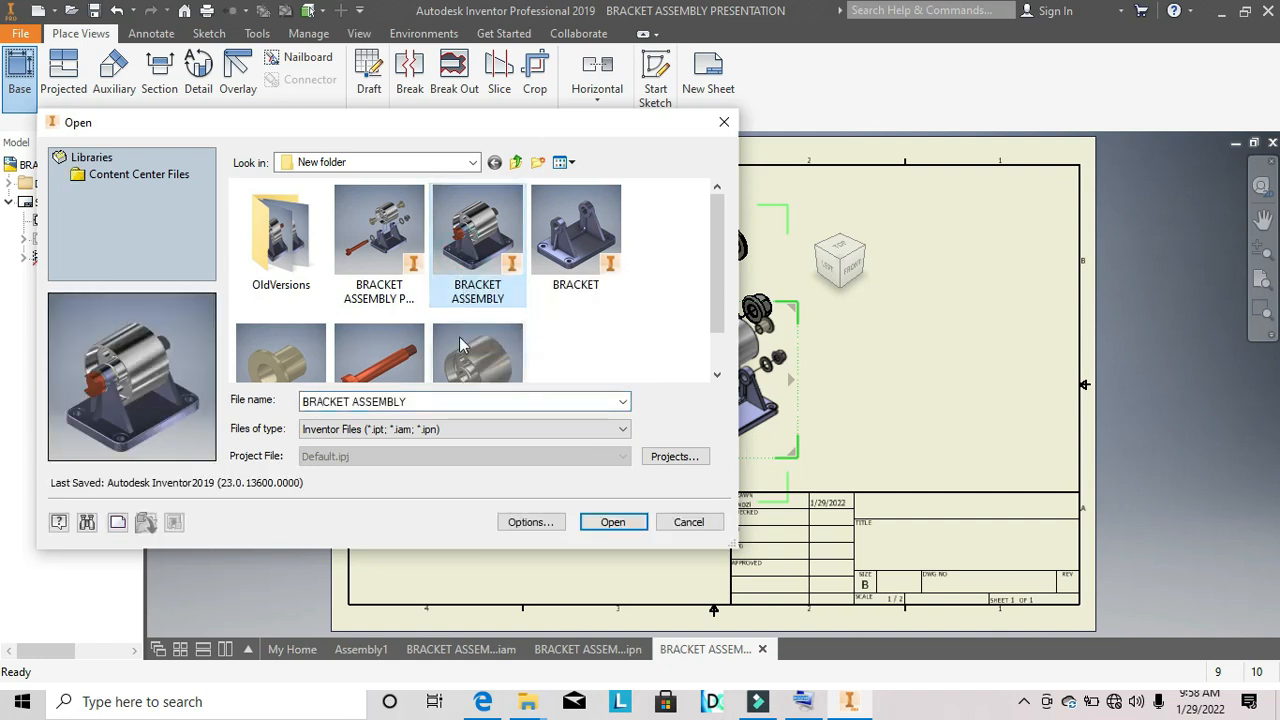
pyautogui.click(611, 522)
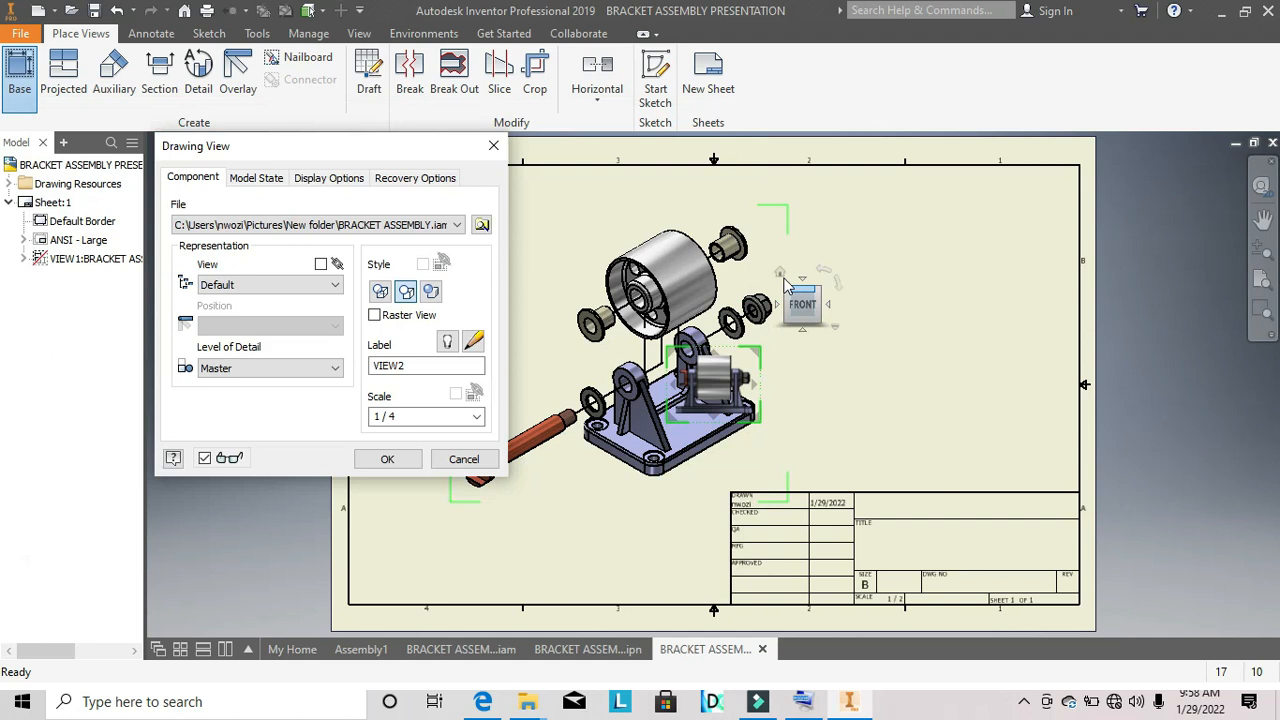
pyautogui.click(777, 271)
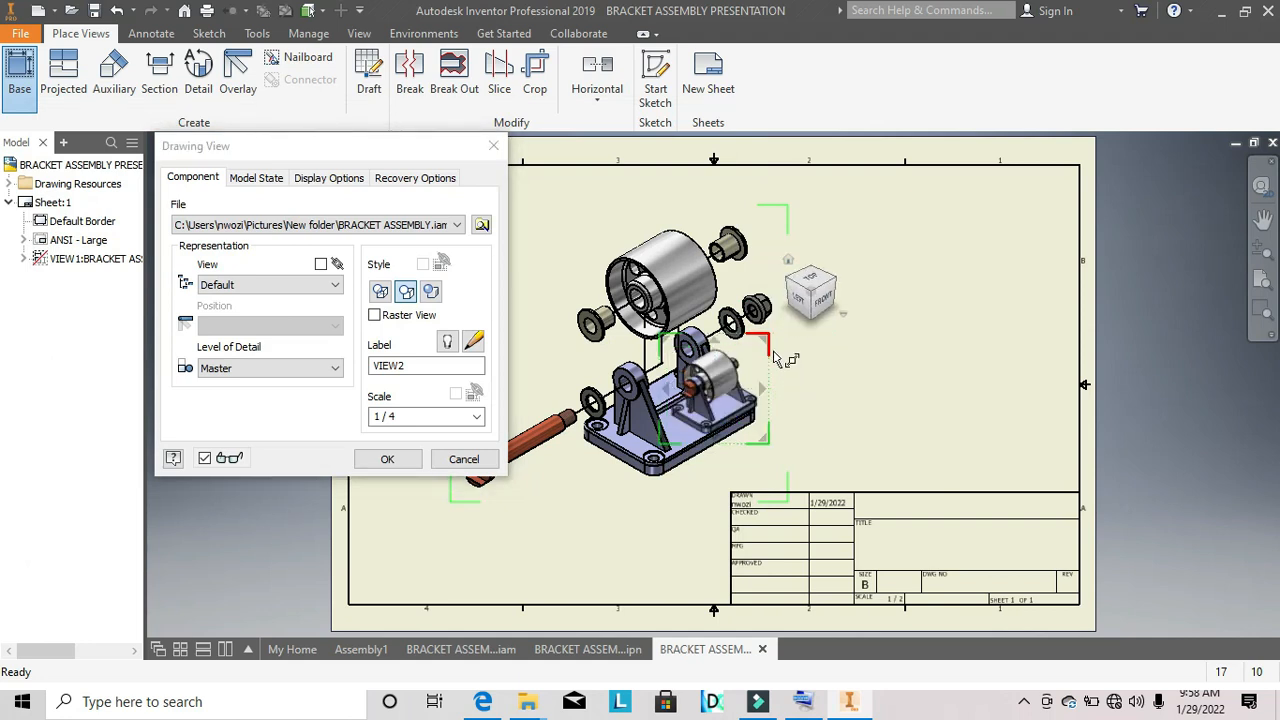
pyautogui.moveTo(758, 370); pyautogui.dragTo(1066, 183)
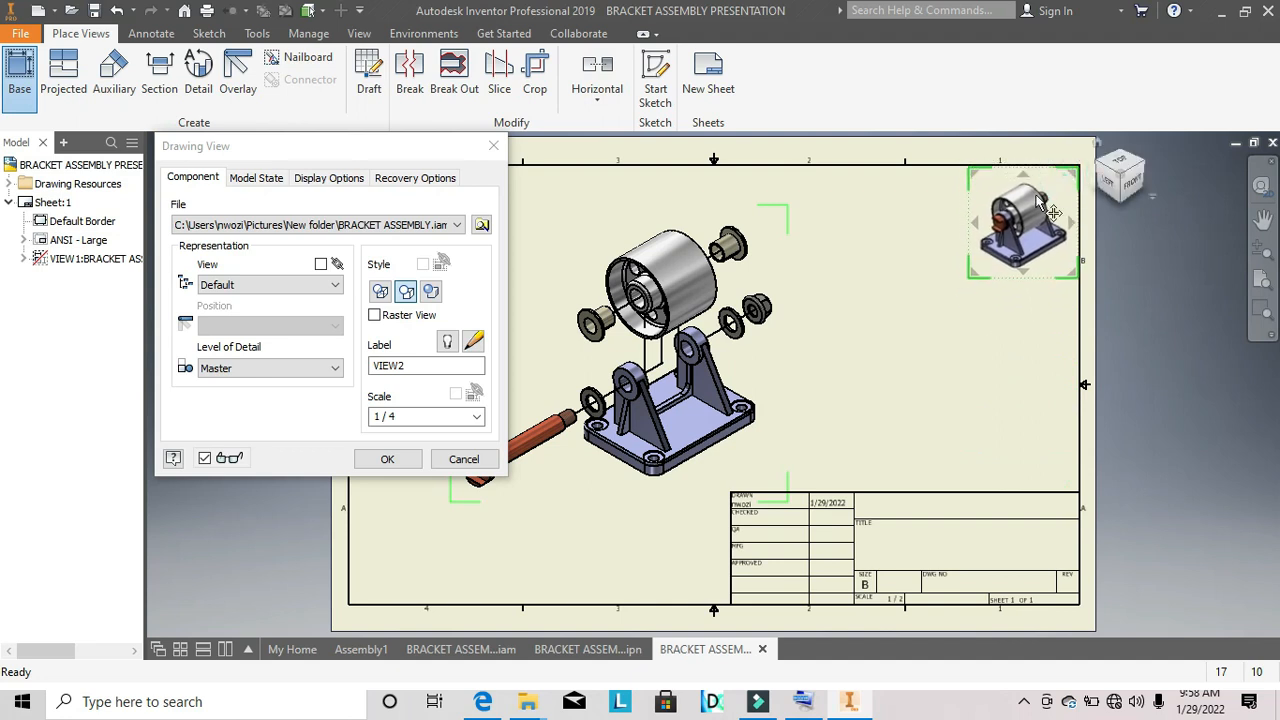
pyautogui.click(388, 460)
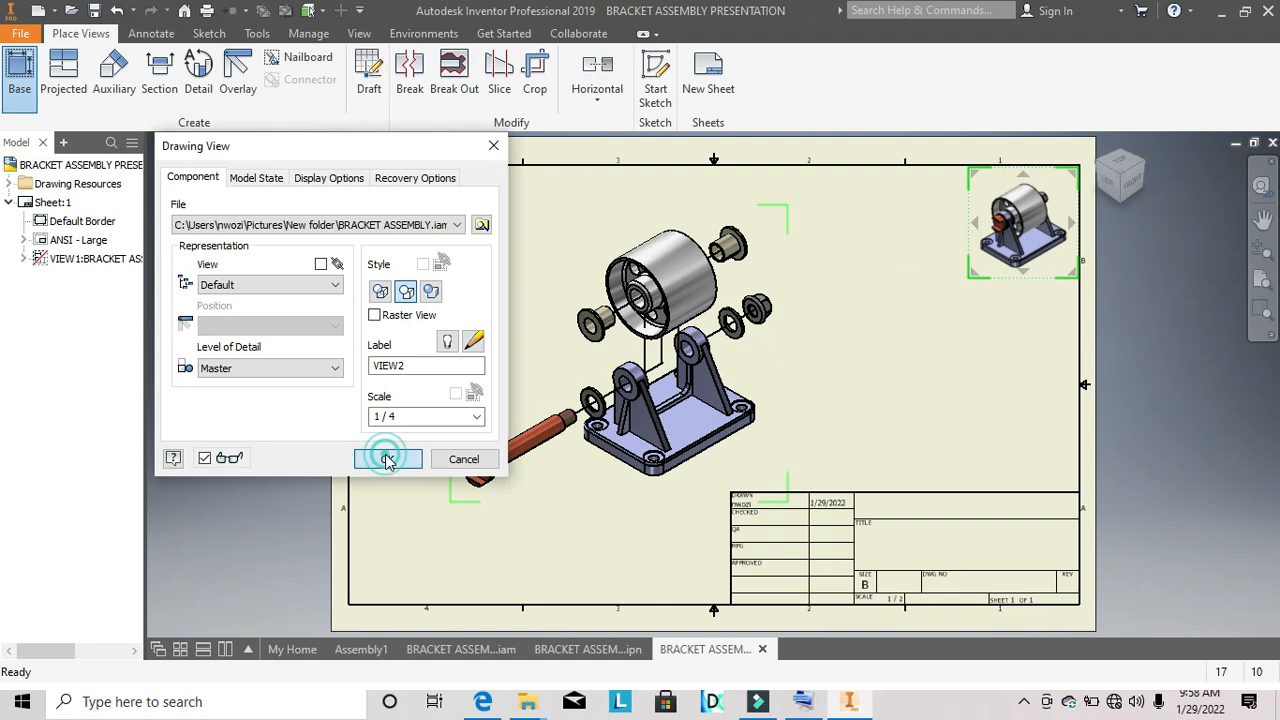
# Apply the shaded style to the assembled bracket view.
pyautogui.doubleClick(995, 200)
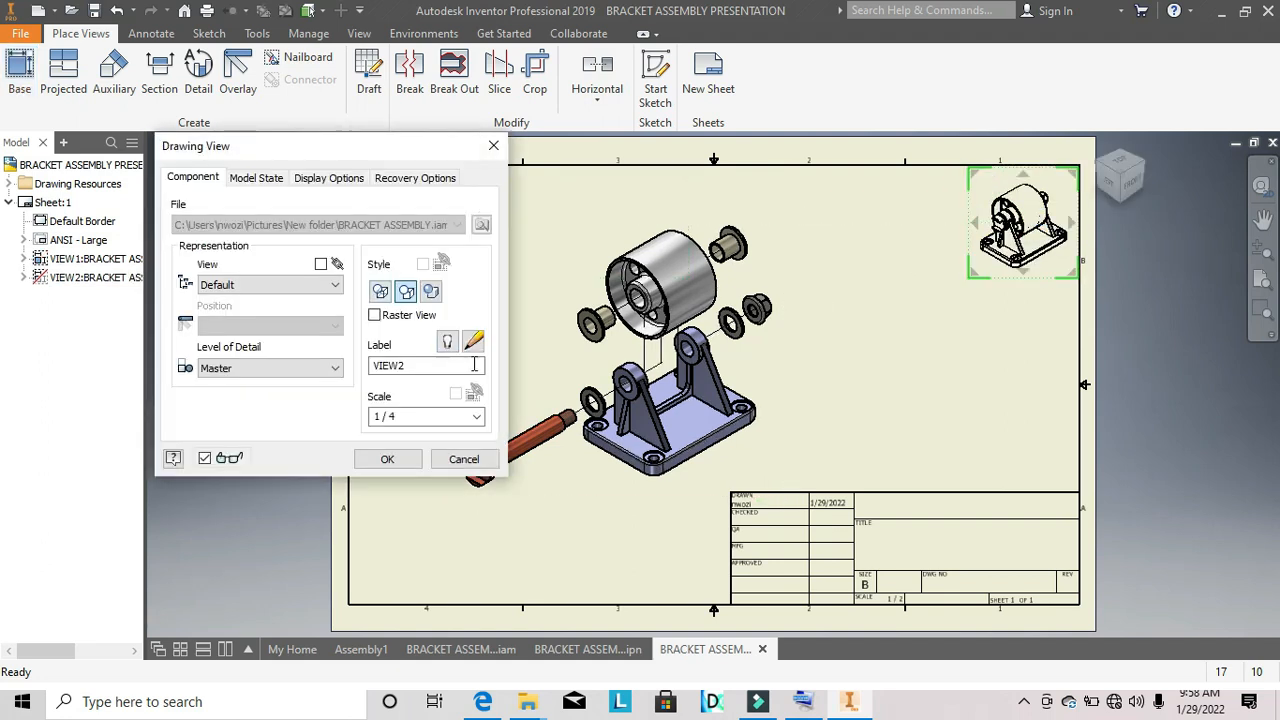
pyautogui.click(432, 290)
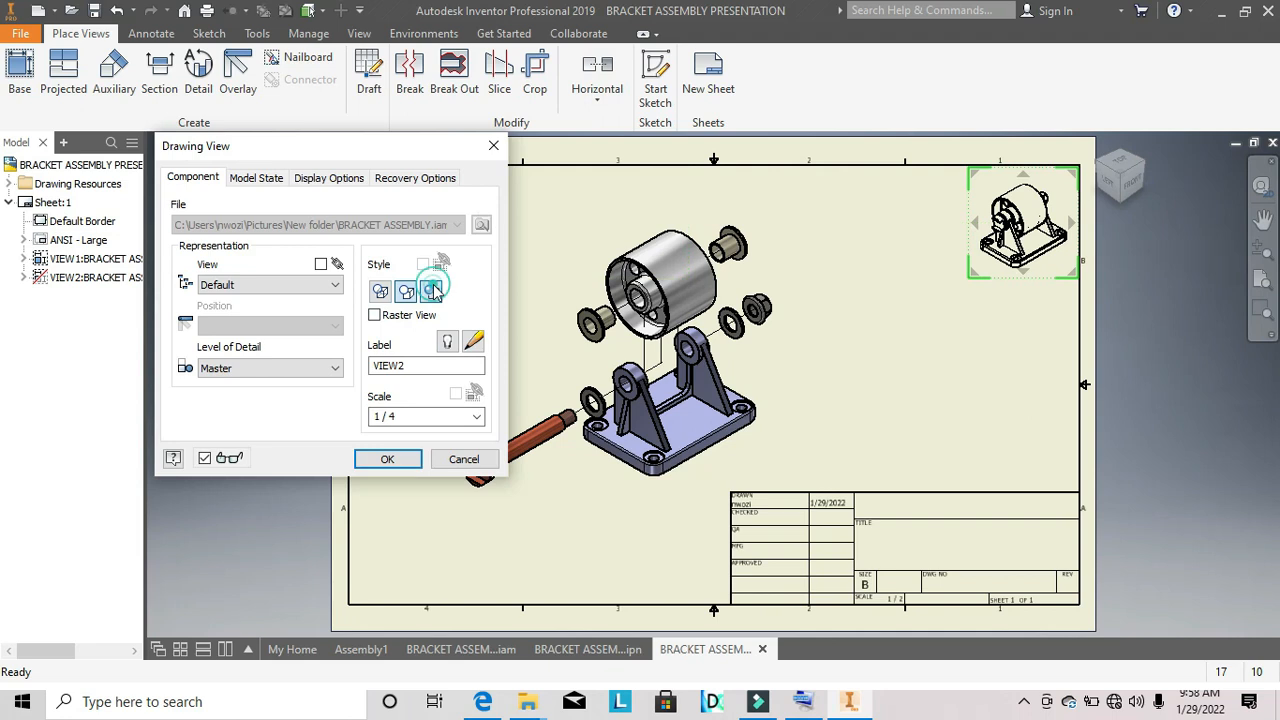
pyautogui.click(388, 459)
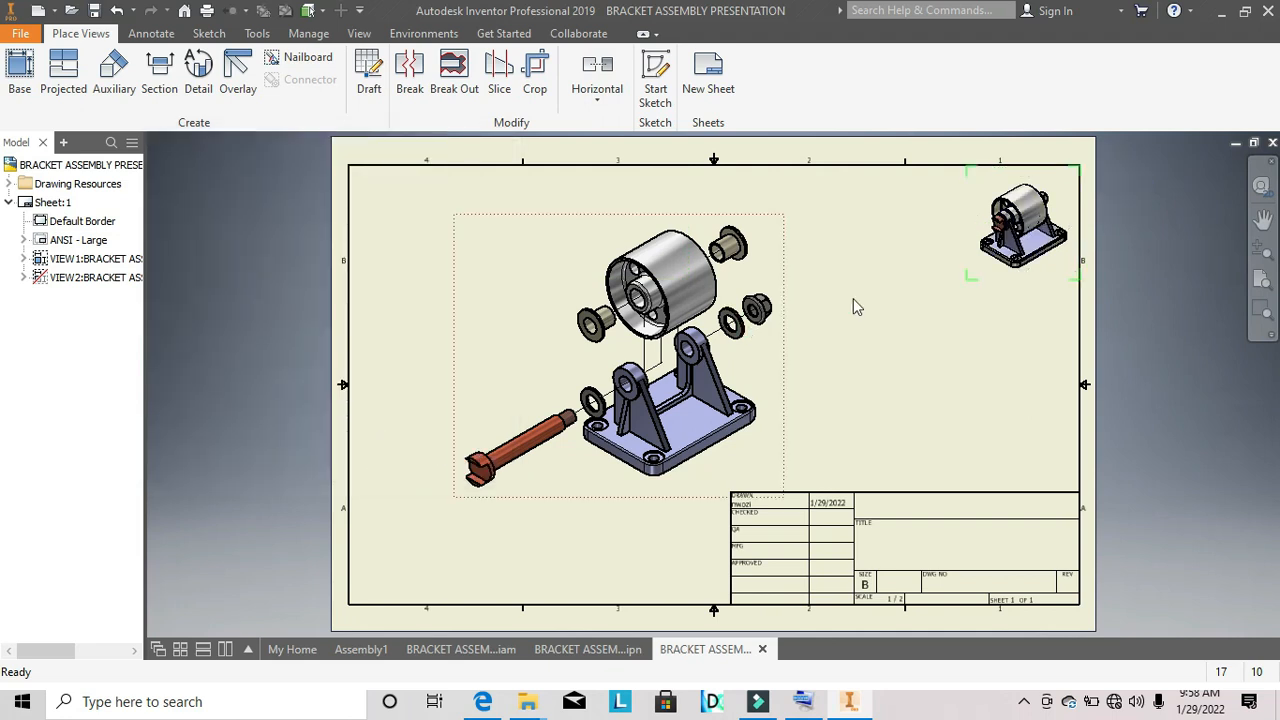
# Set the assembled bracket view's scale to 1/2.
pyautogui.click(980, 255)
pyautogui.doubleClick(978, 250)
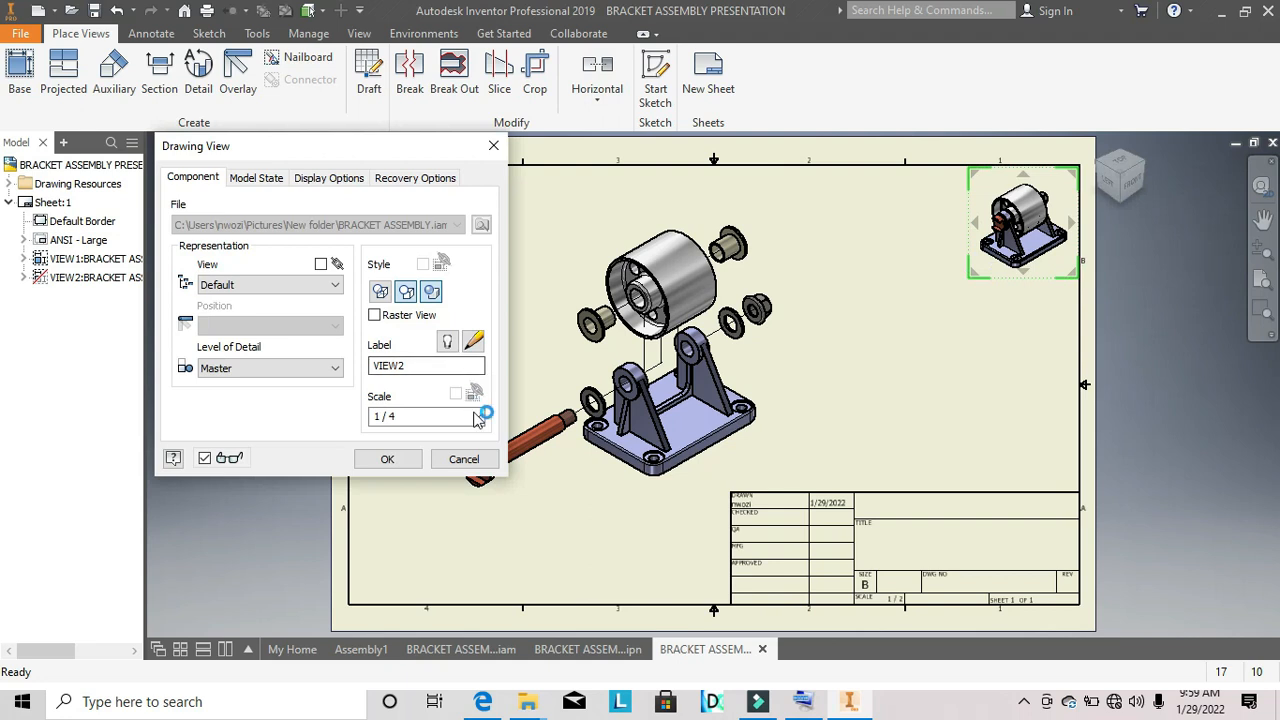
pyautogui.click(475, 416)
pyautogui.click(425, 446)
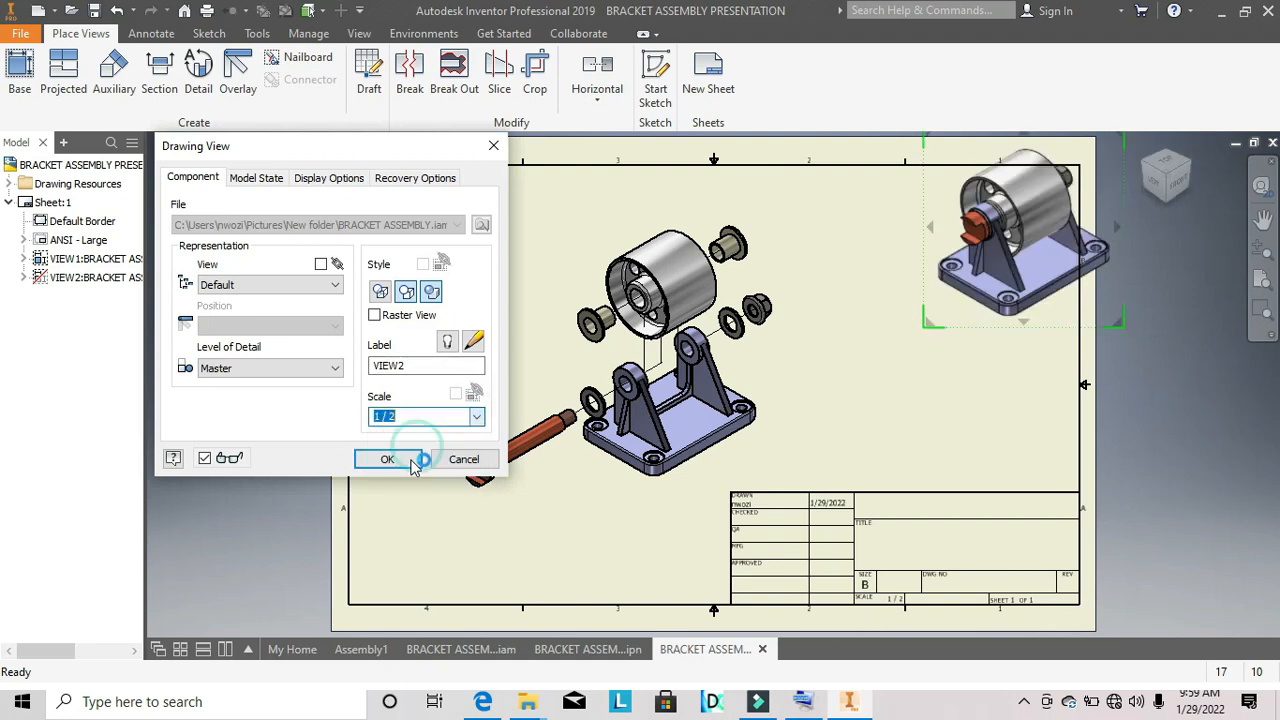
pyautogui.click(405, 458)
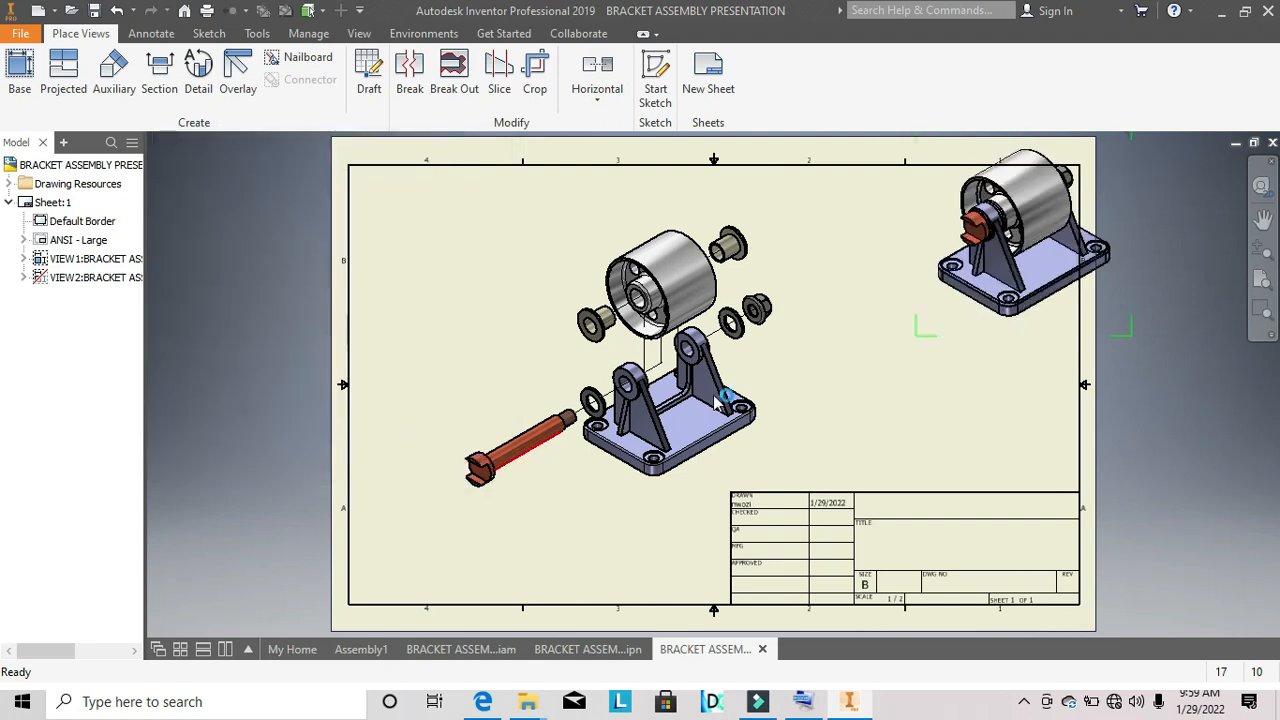
# Move the assembled bracket view down and left so the bracket fits inside the sheet's upper-right border corner.
pyautogui.click(928, 318)
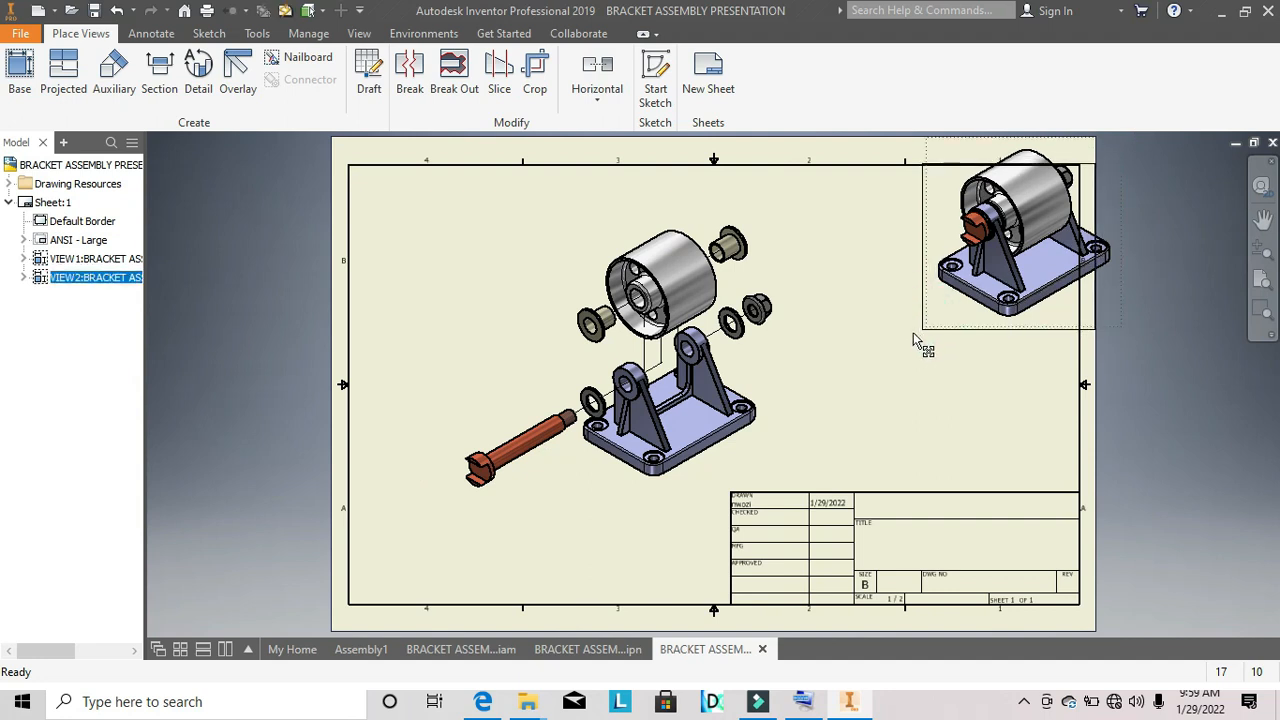
pyautogui.moveTo(917, 339); pyautogui.dragTo(900, 354)
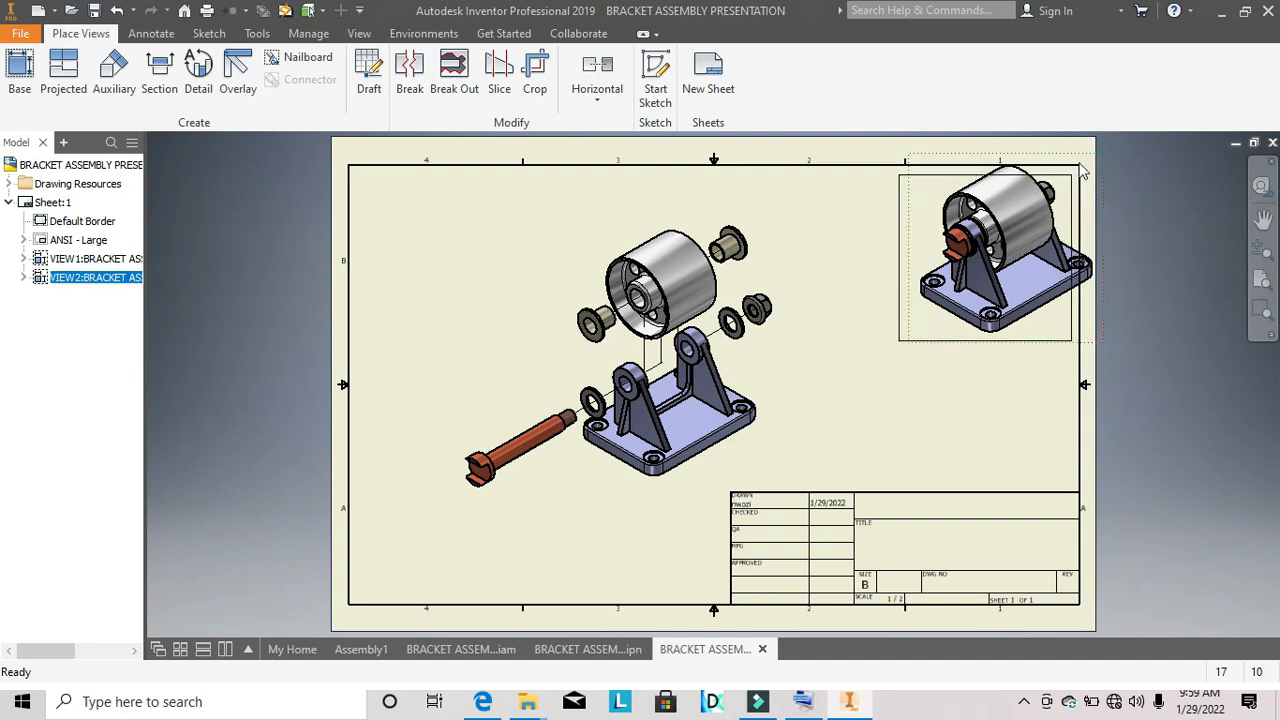
pyautogui.moveTo(1087, 166); pyautogui.dragTo(1086, 161)
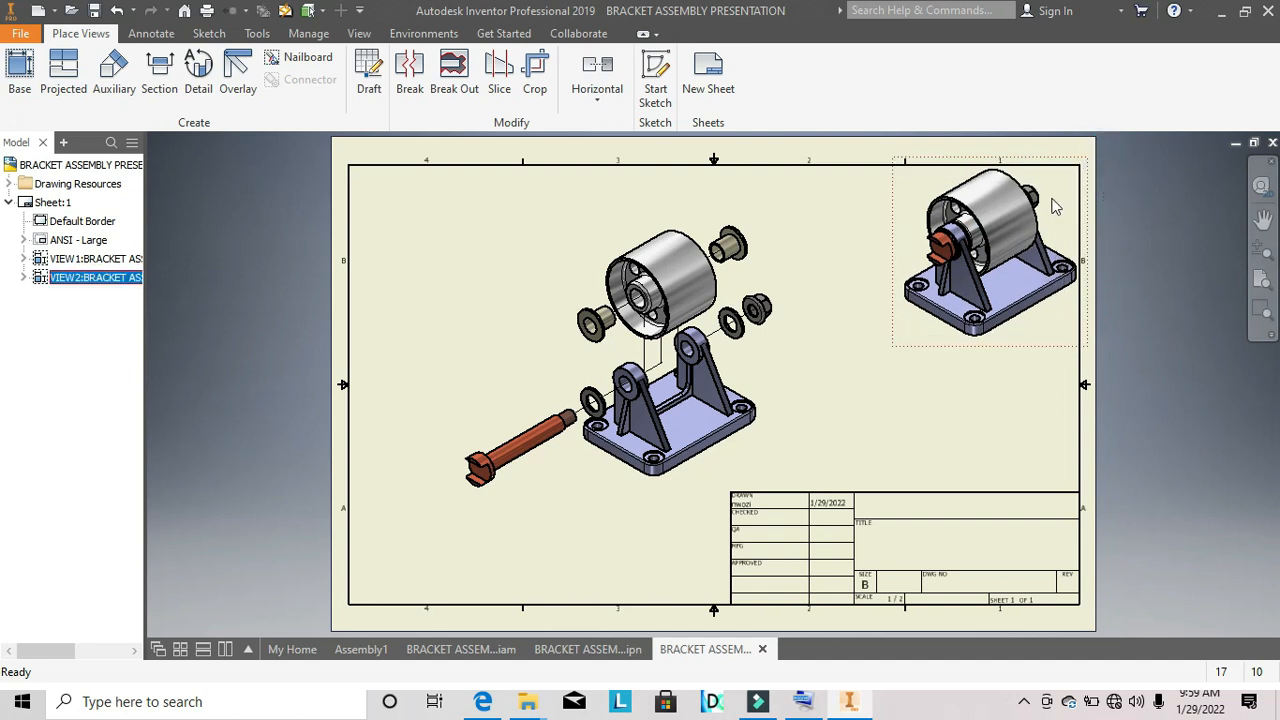
# Insert a structured, first-level parts list from the exploded view, enabling its BOM view, and place it directly above the title block at the border.
pyautogui.click(815, 260)
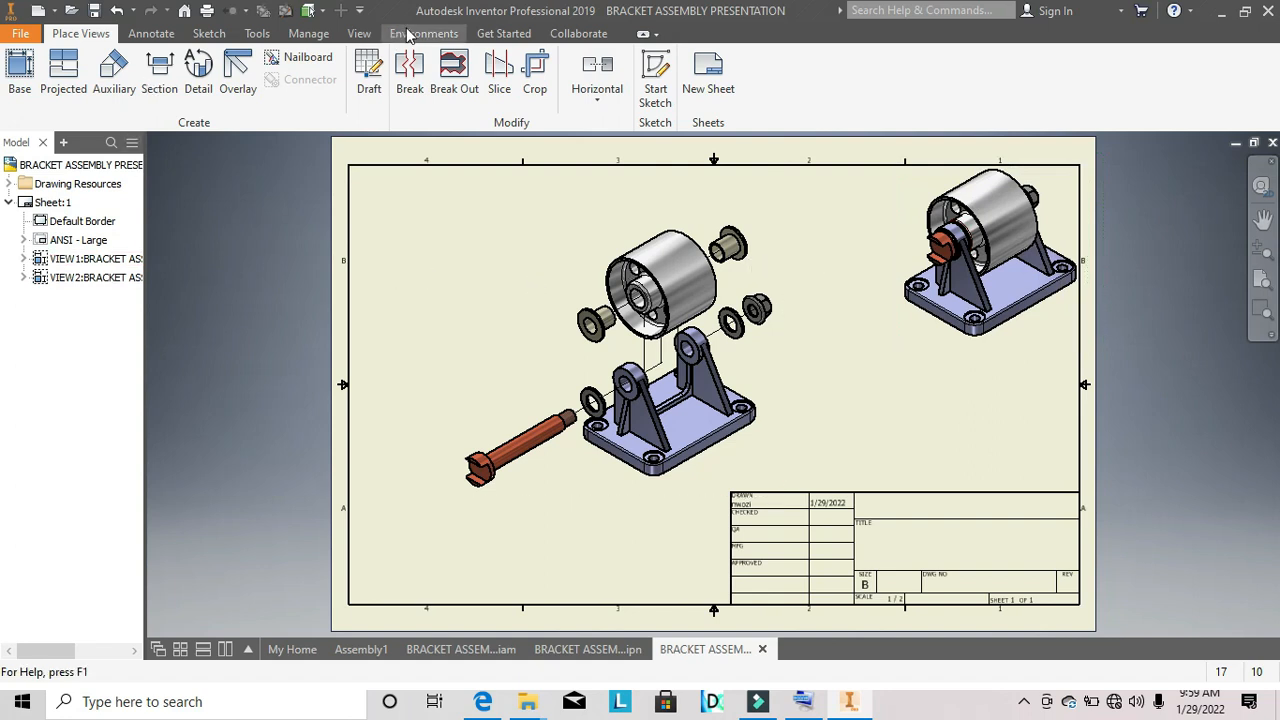
pyautogui.click(151, 34)
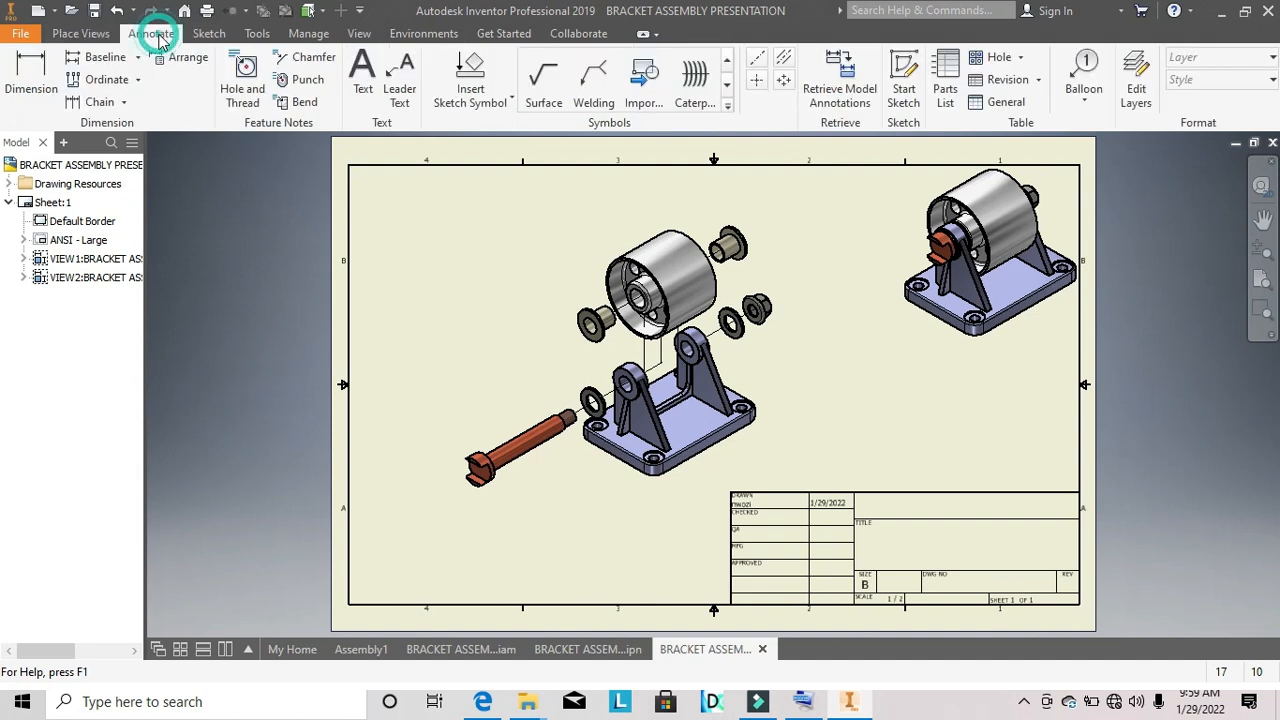
pyautogui.click(106, 36)
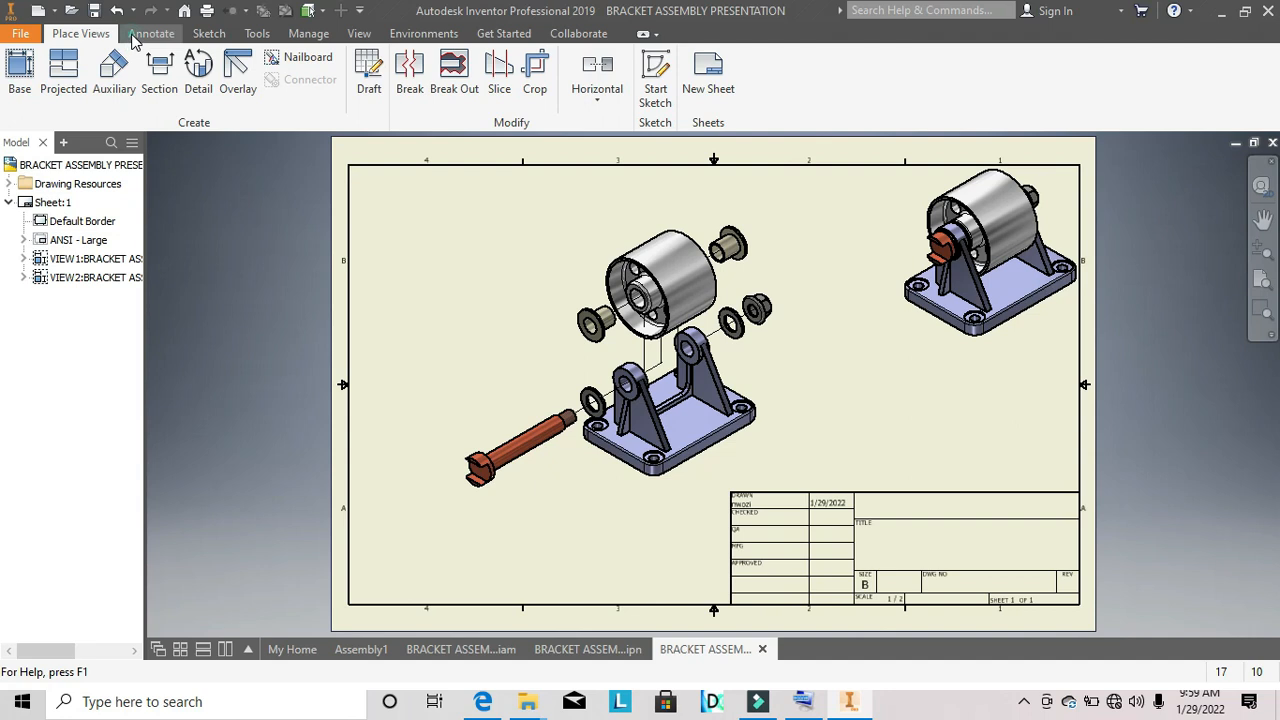
pyautogui.click(151, 34)
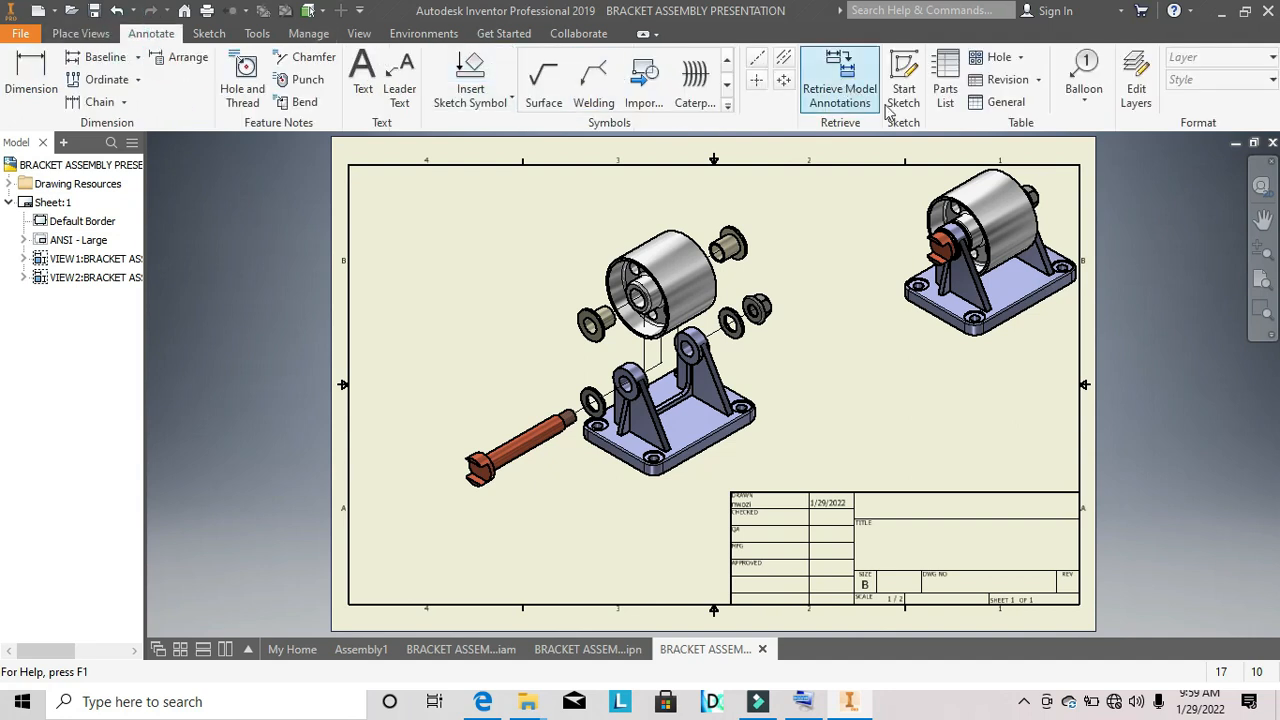
pyautogui.click(950, 86)
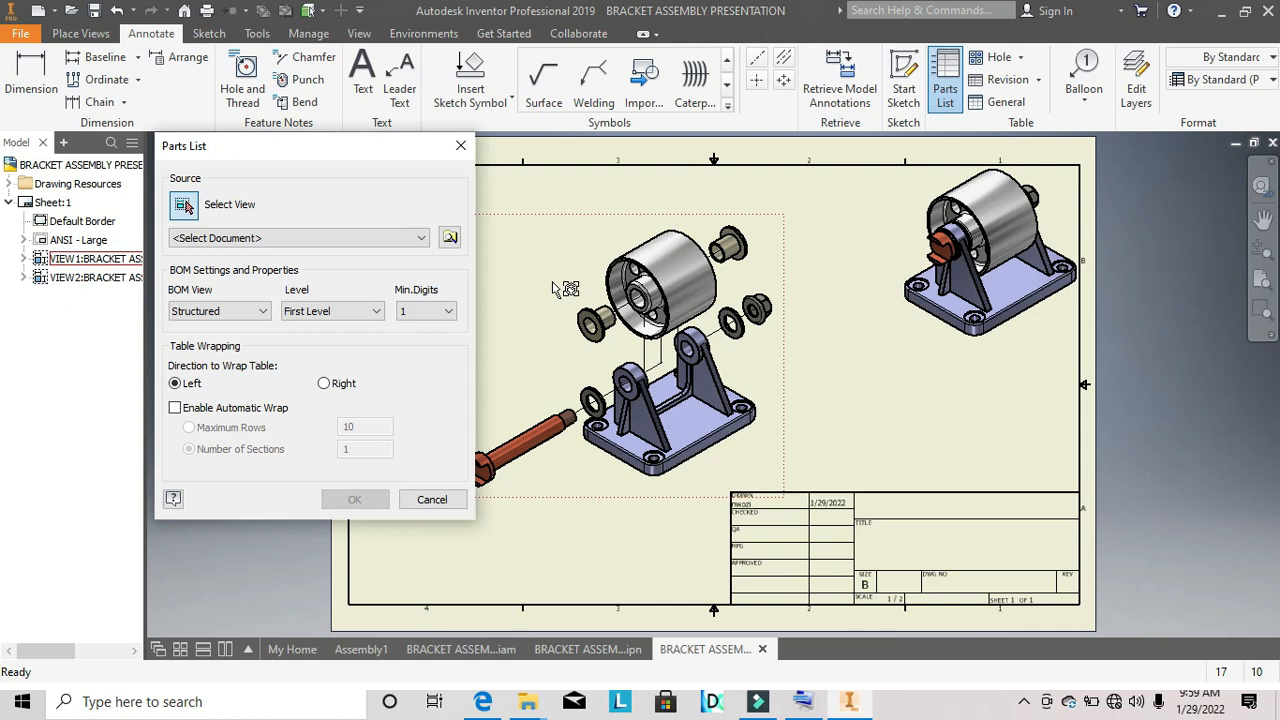
pyautogui.click(523, 262)
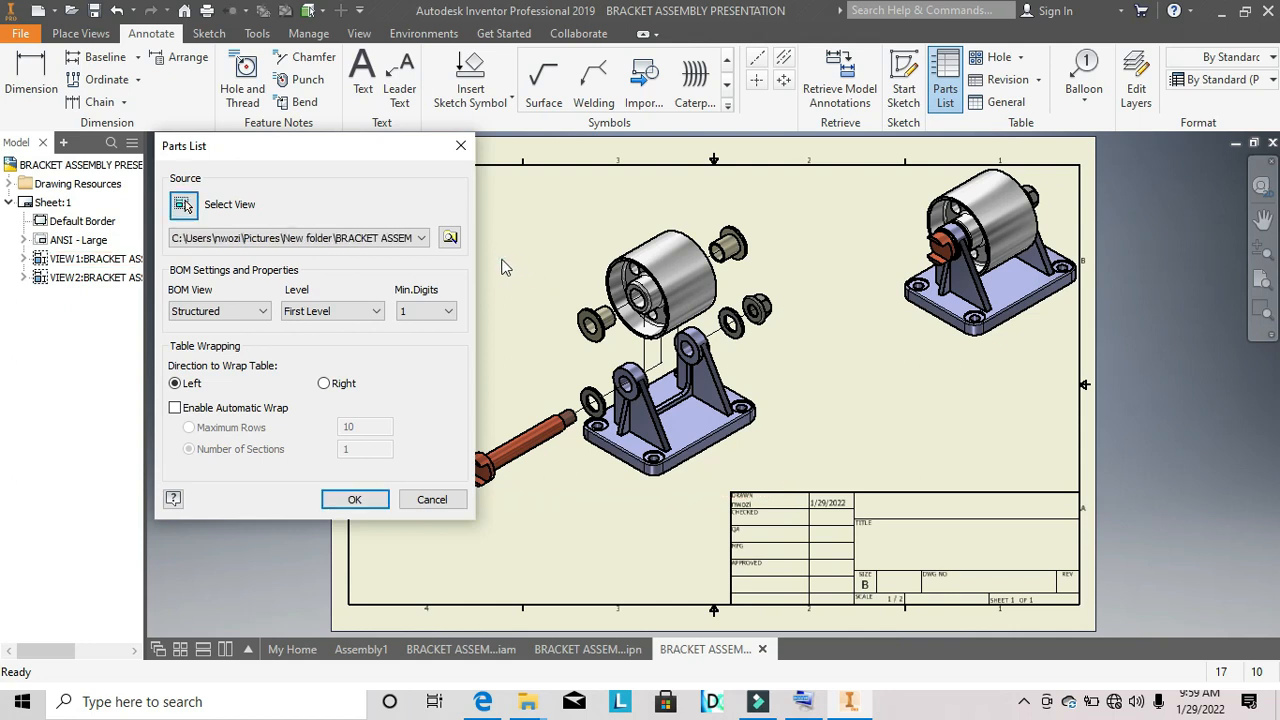
pyautogui.moveTo(523, 246); pyautogui.dragTo(551, 251, button='middle')
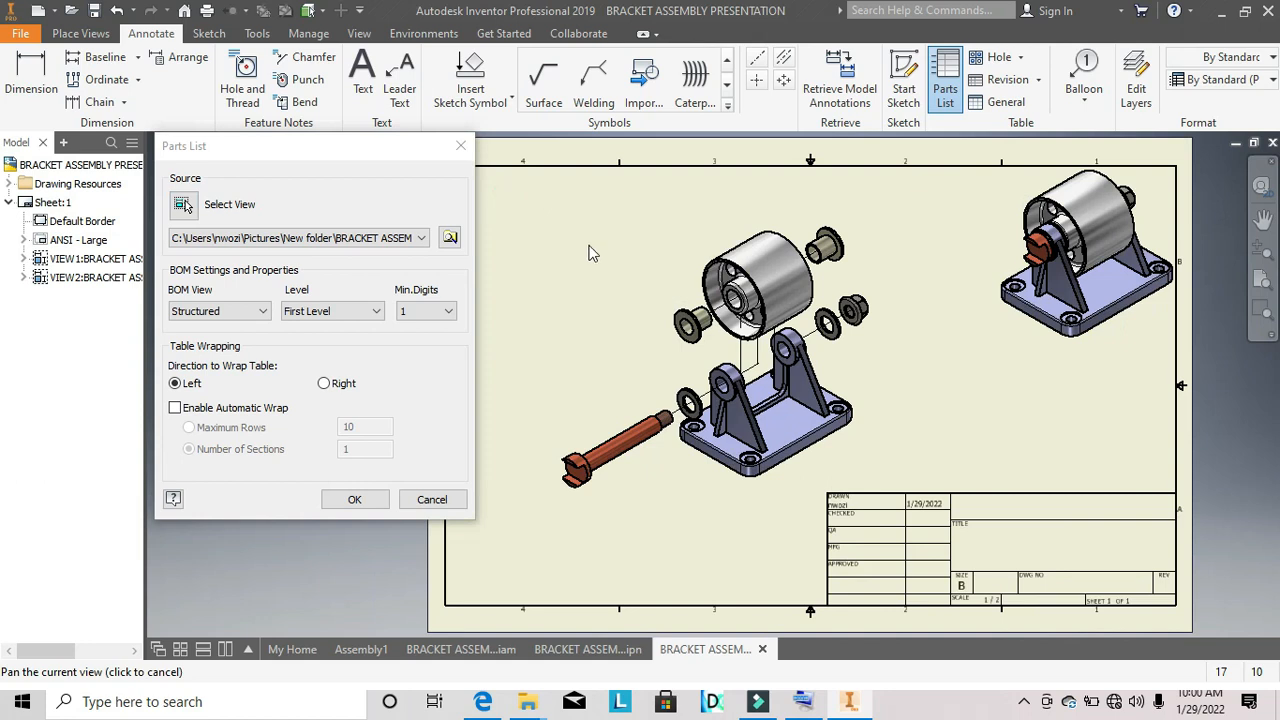
pyautogui.click(512, 202)
pyautogui.scroll(-3, 516, 268)
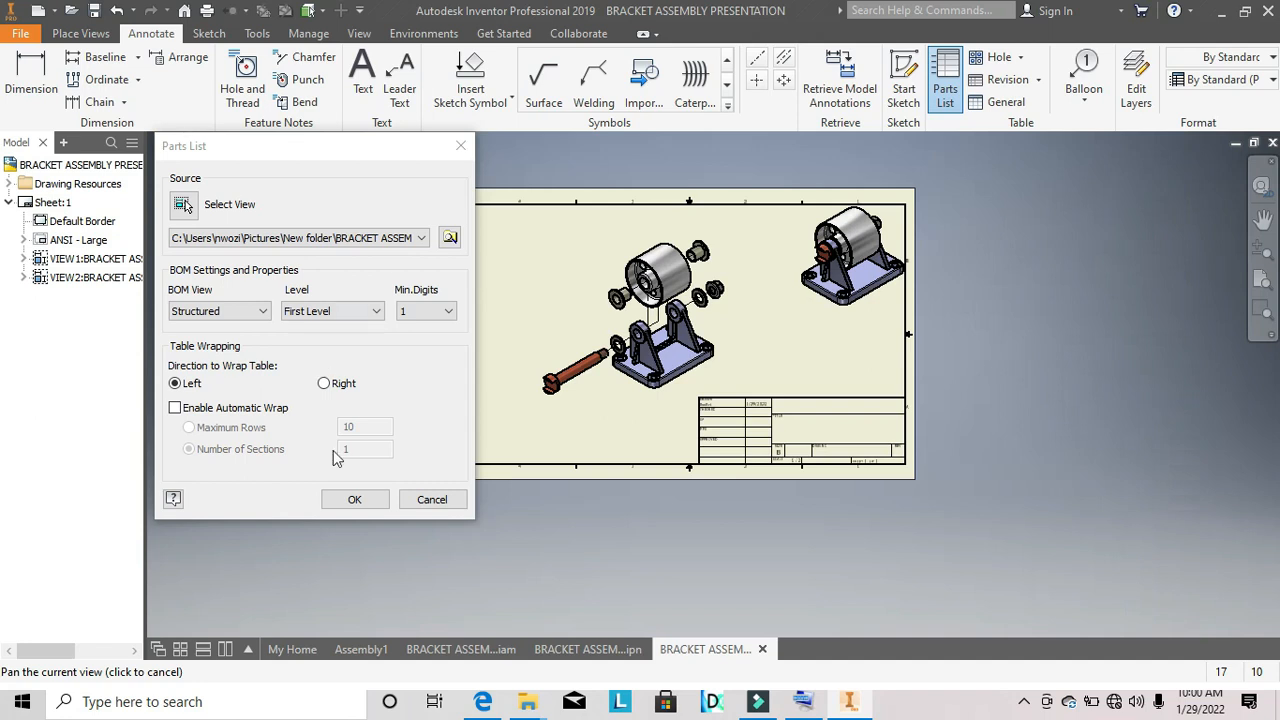
pyautogui.click(354, 500)
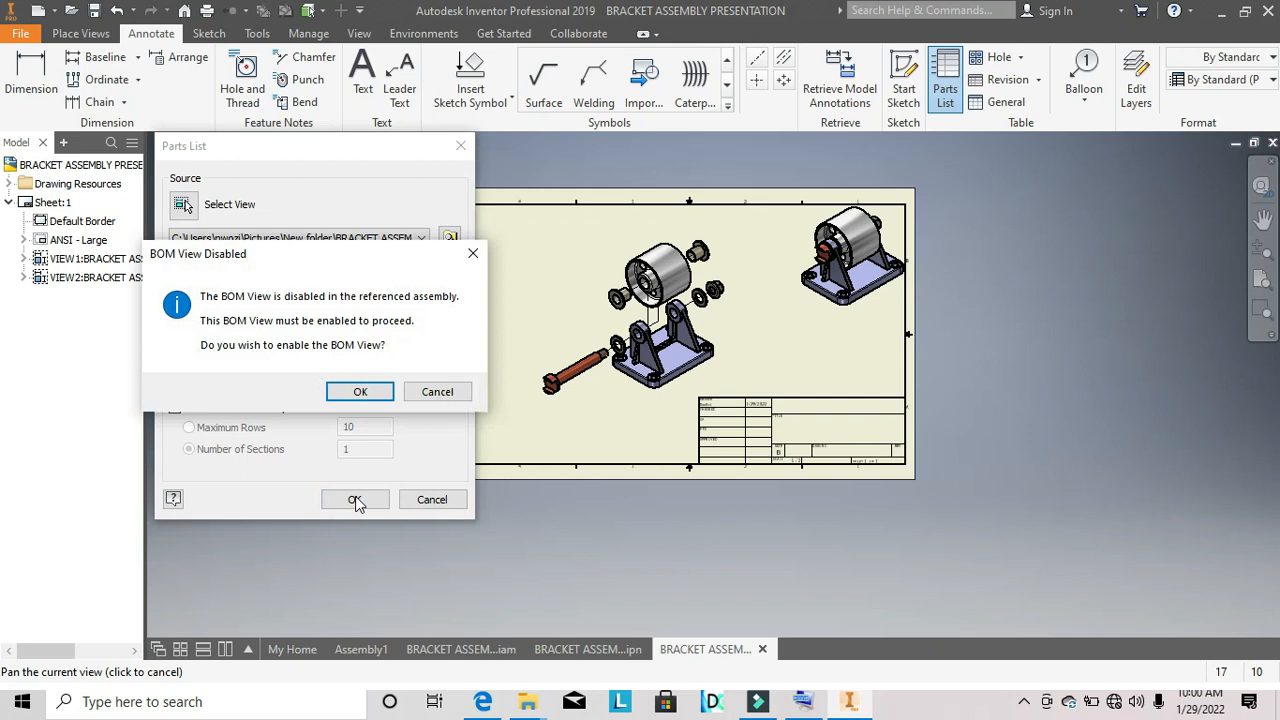
pyautogui.click(358, 392)
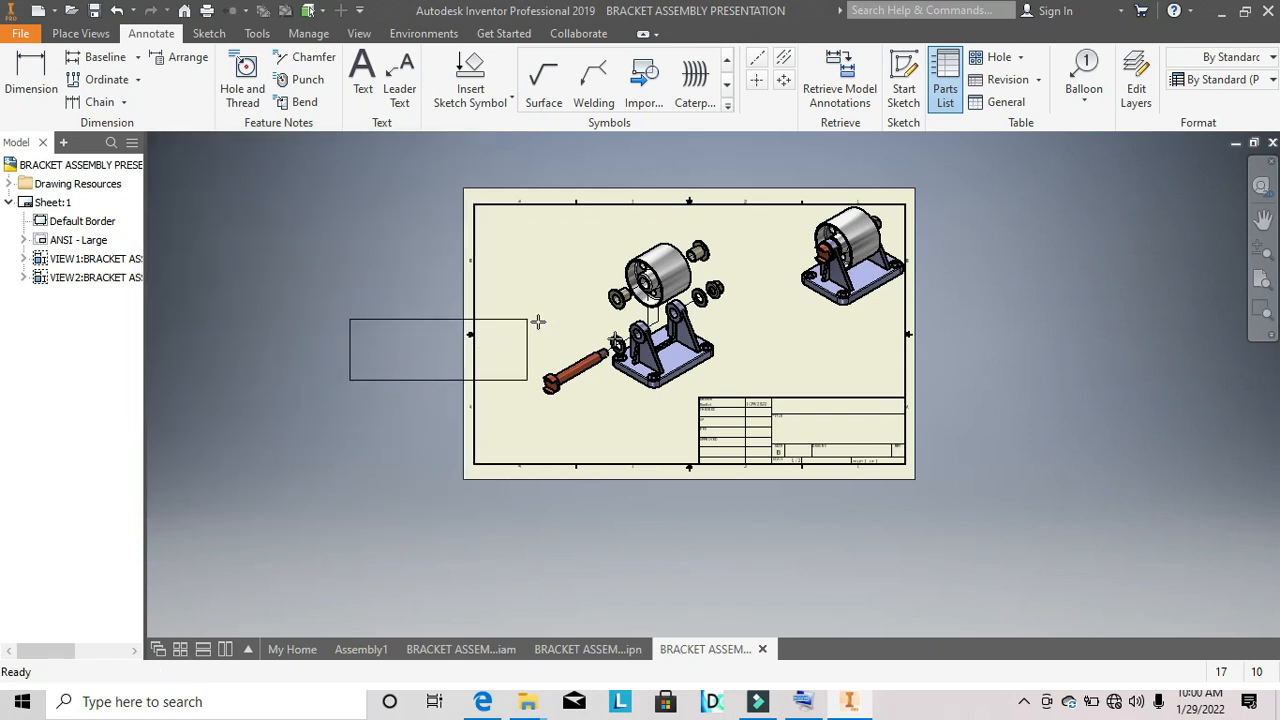
pyautogui.click(907, 337)
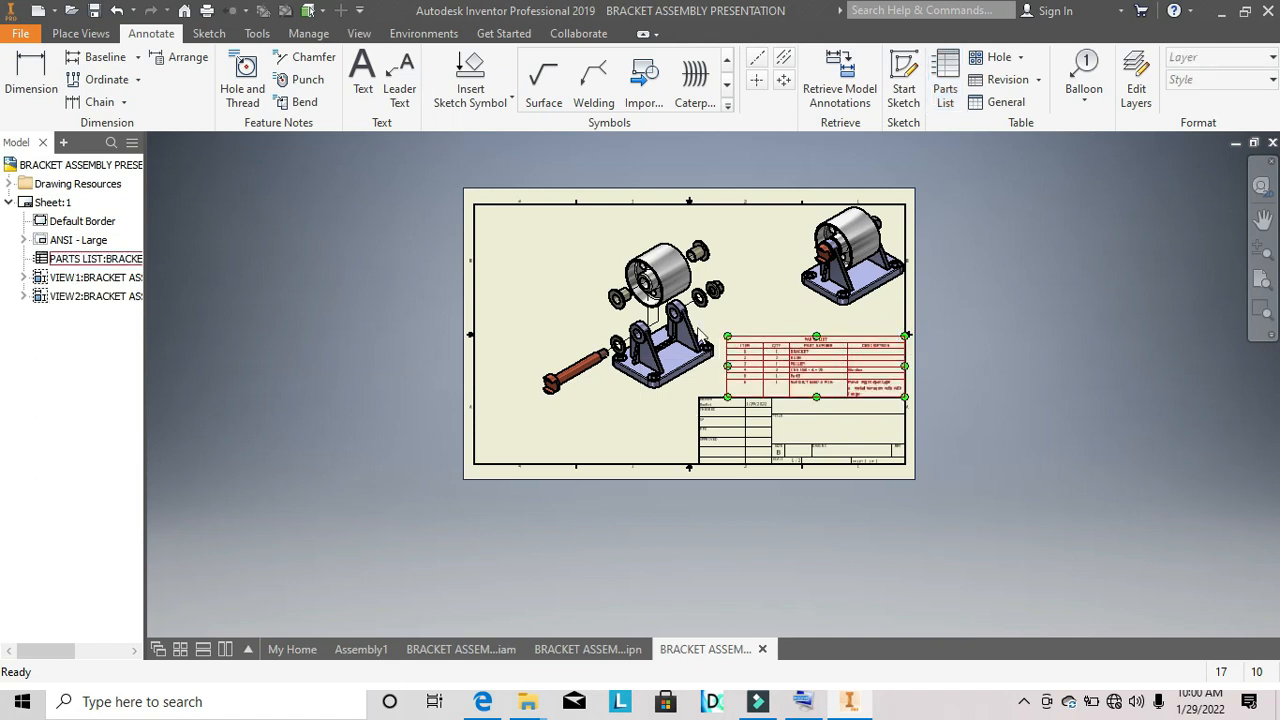
# Move the exploded view toward the sheet's upper-left corner and widen the parts list to match the title block's width.
pyautogui.moveTo(577, 253); pyautogui.dragTo(503, 226)
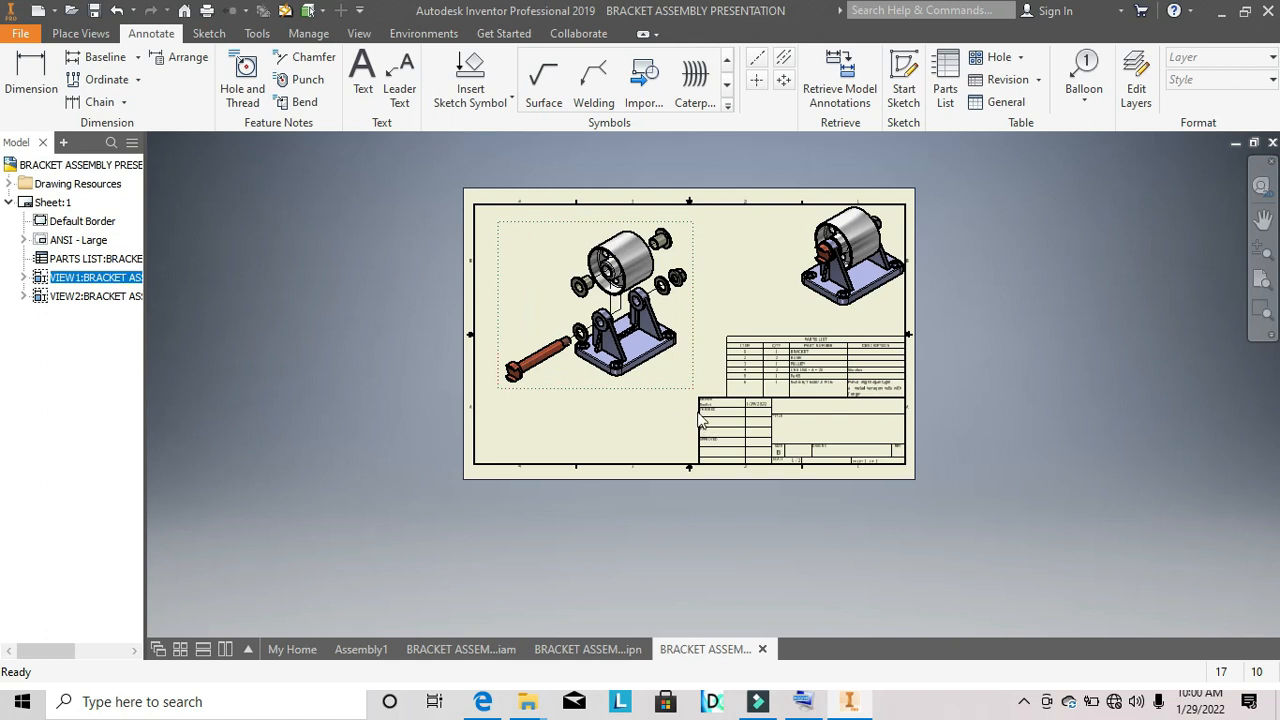
pyautogui.scroll(3, 703, 422)
pyautogui.scroll(-1, 735, 338)
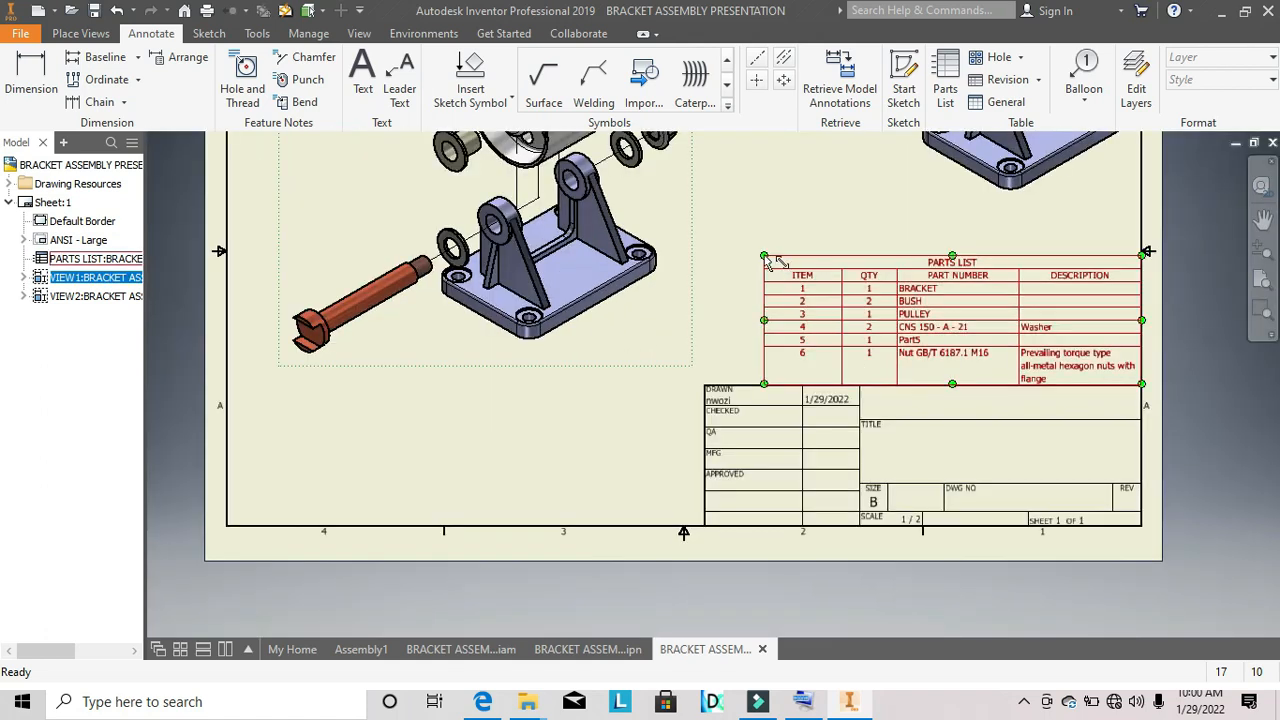
pyautogui.moveTo(766, 388); pyautogui.dragTo(704, 386)
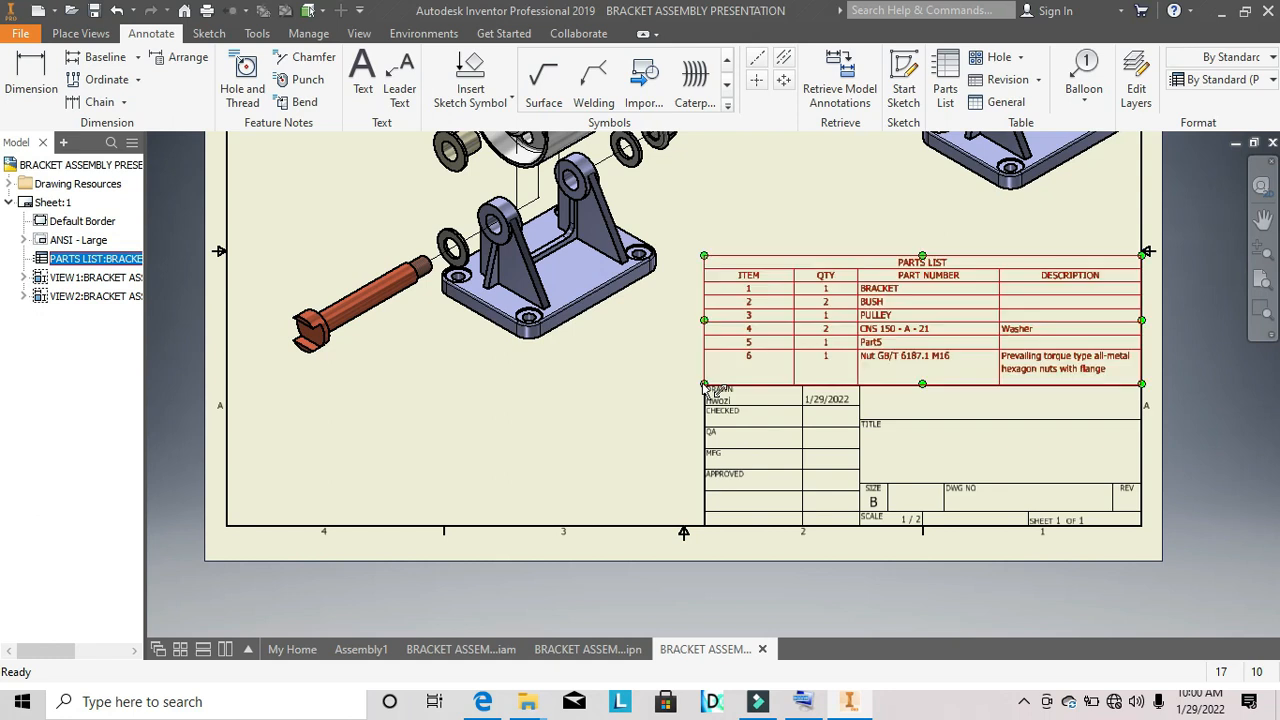
pyautogui.click(676, 381)
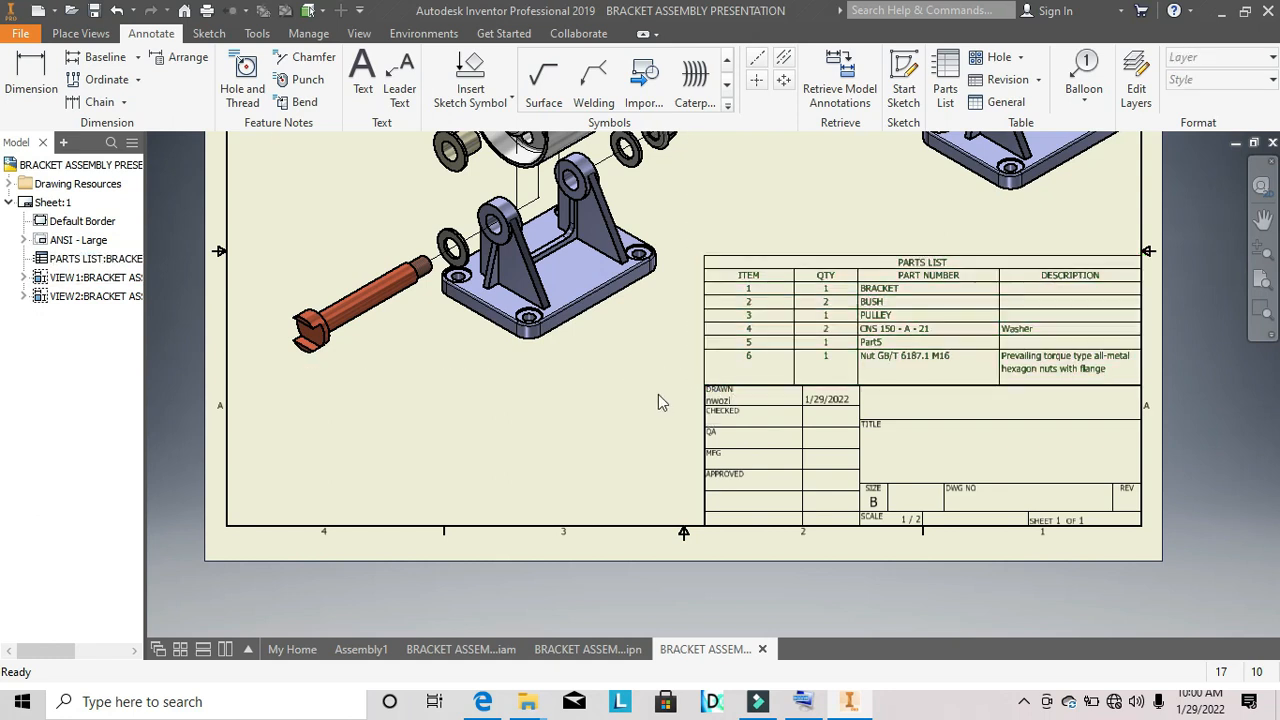
# Set the Note Text (ANSI) style to dark blue with a 3.17 mm text height and save the style.
pyautogui.scroll(2, 663, 420)
pyautogui.moveTo(663, 412); pyautogui.dragTo(659, 469, button='middle')
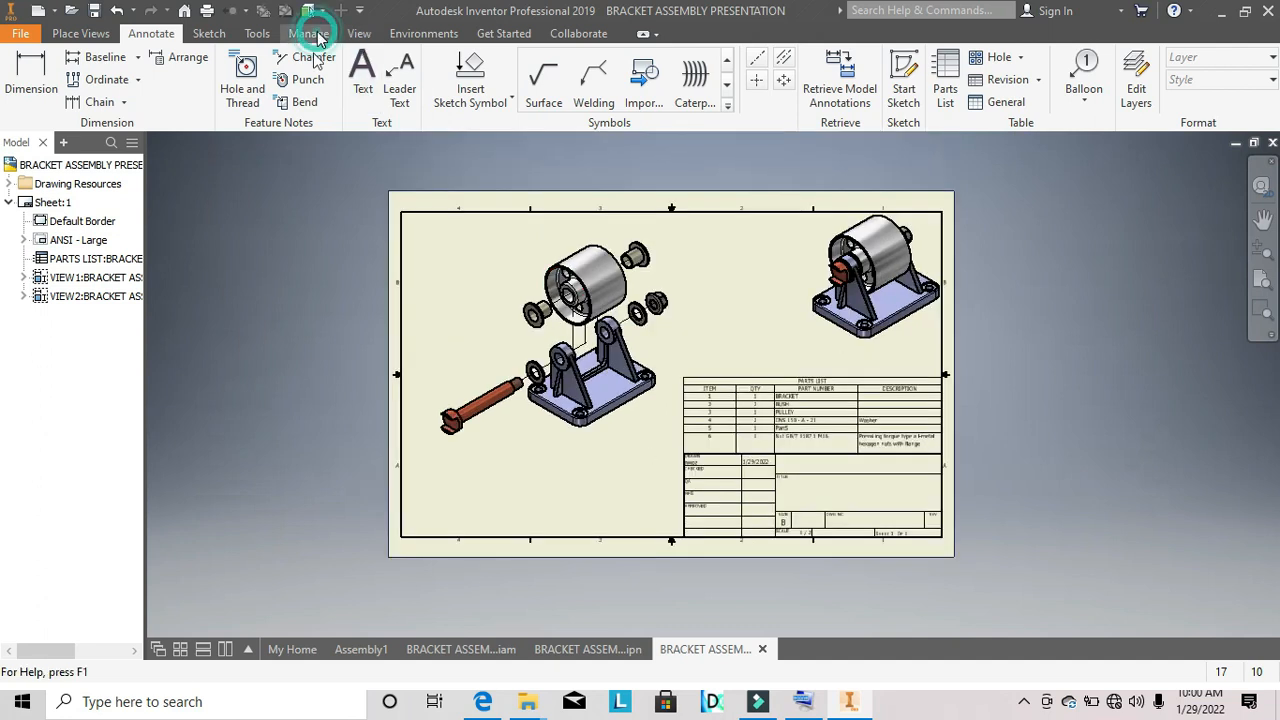
pyautogui.click(310, 33)
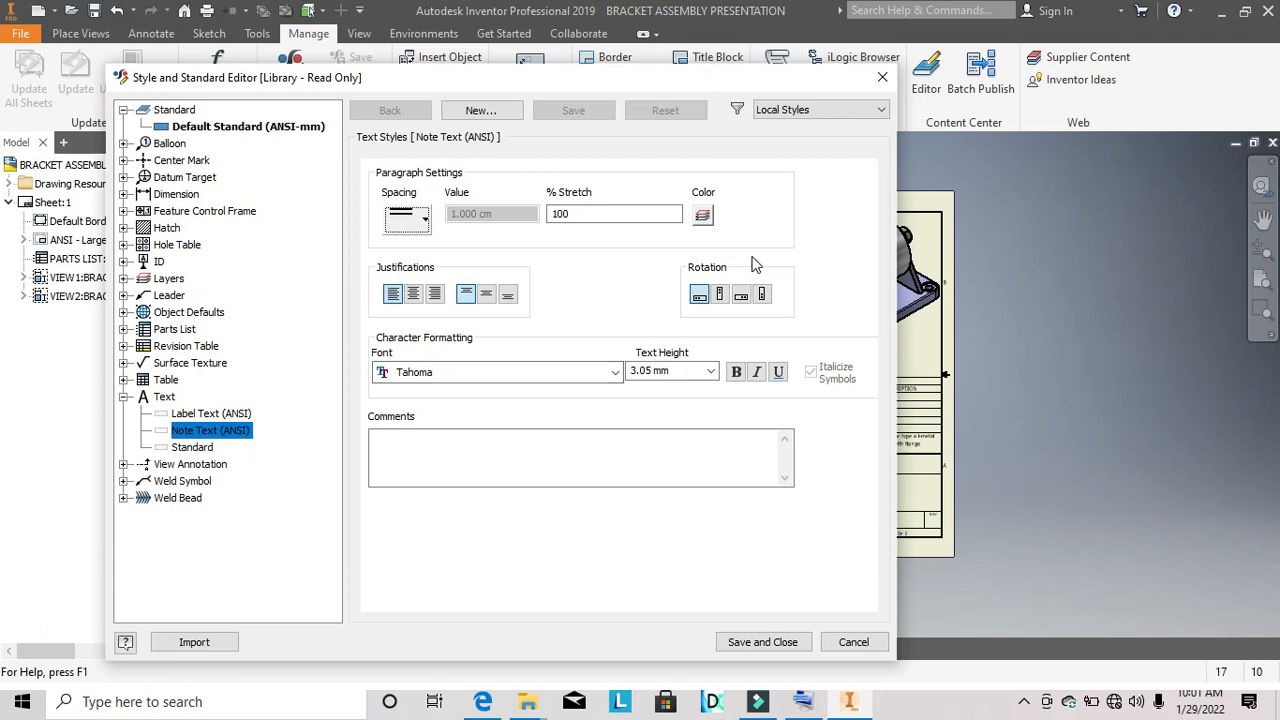
pyautogui.click(703, 217)
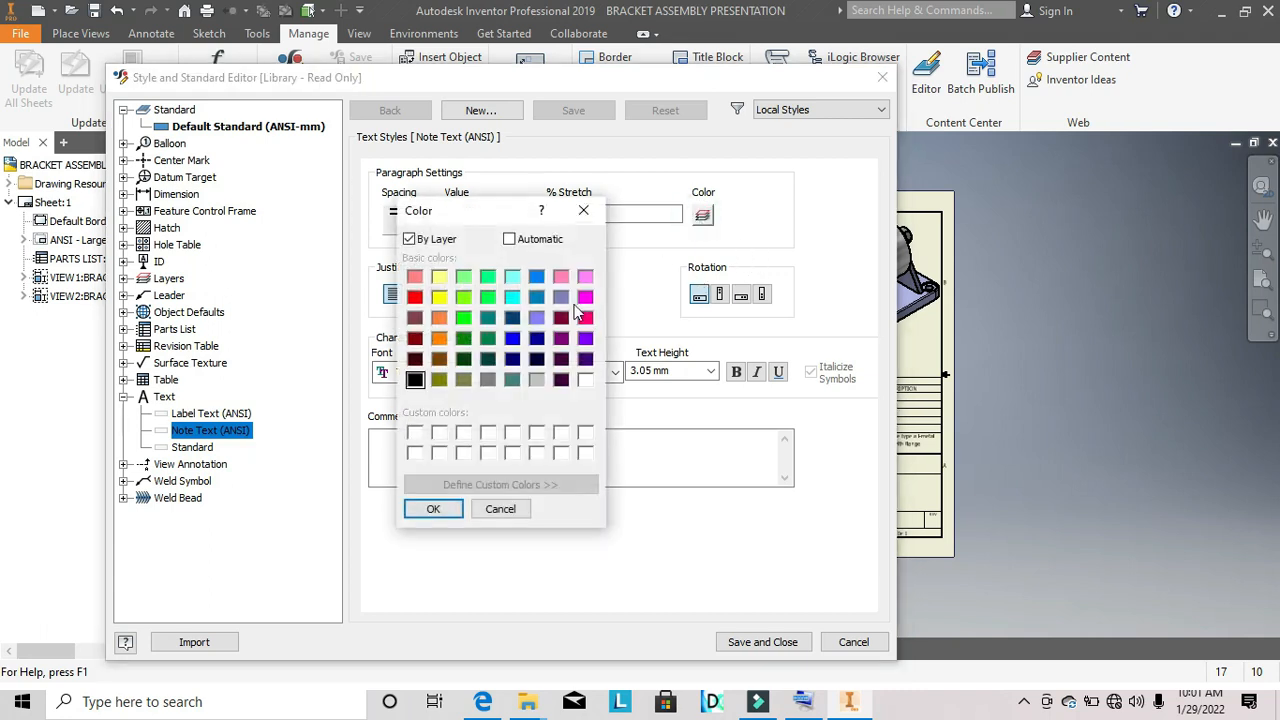
pyautogui.click(536, 338)
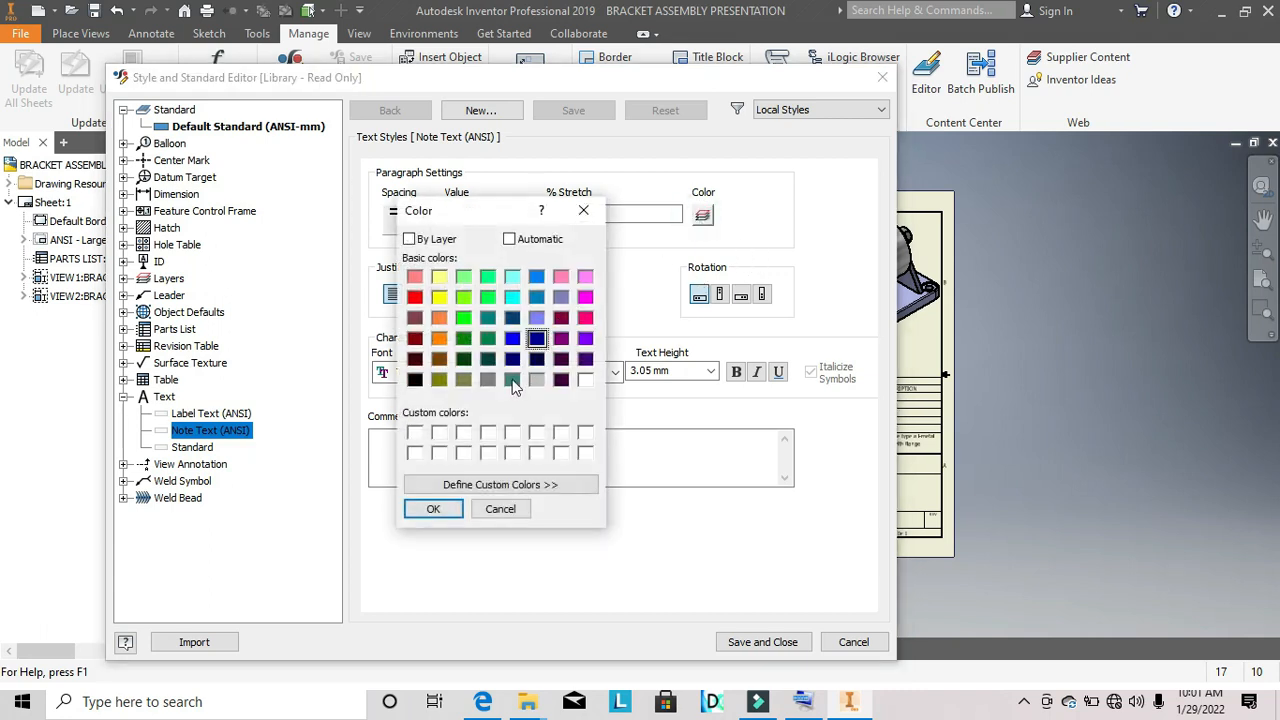
pyautogui.click(433, 509)
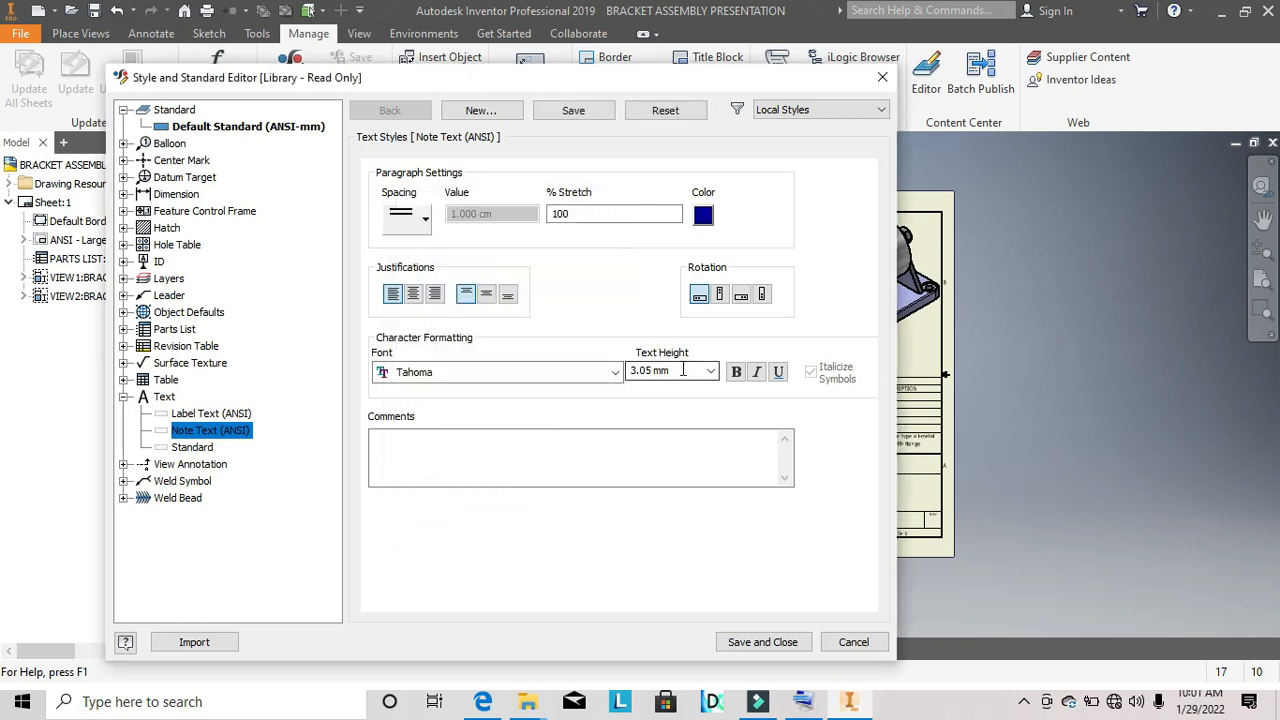
pyautogui.click(709, 372)
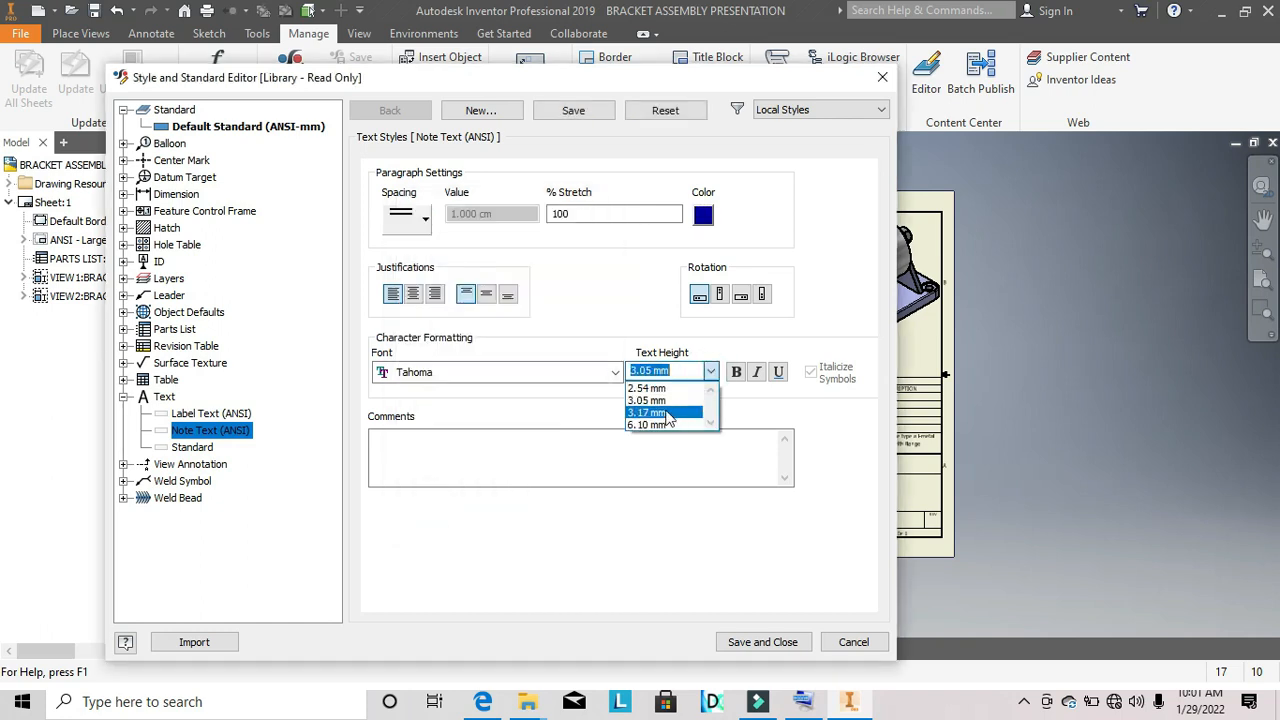
pyautogui.click(668, 413)
pyautogui.click(781, 648)
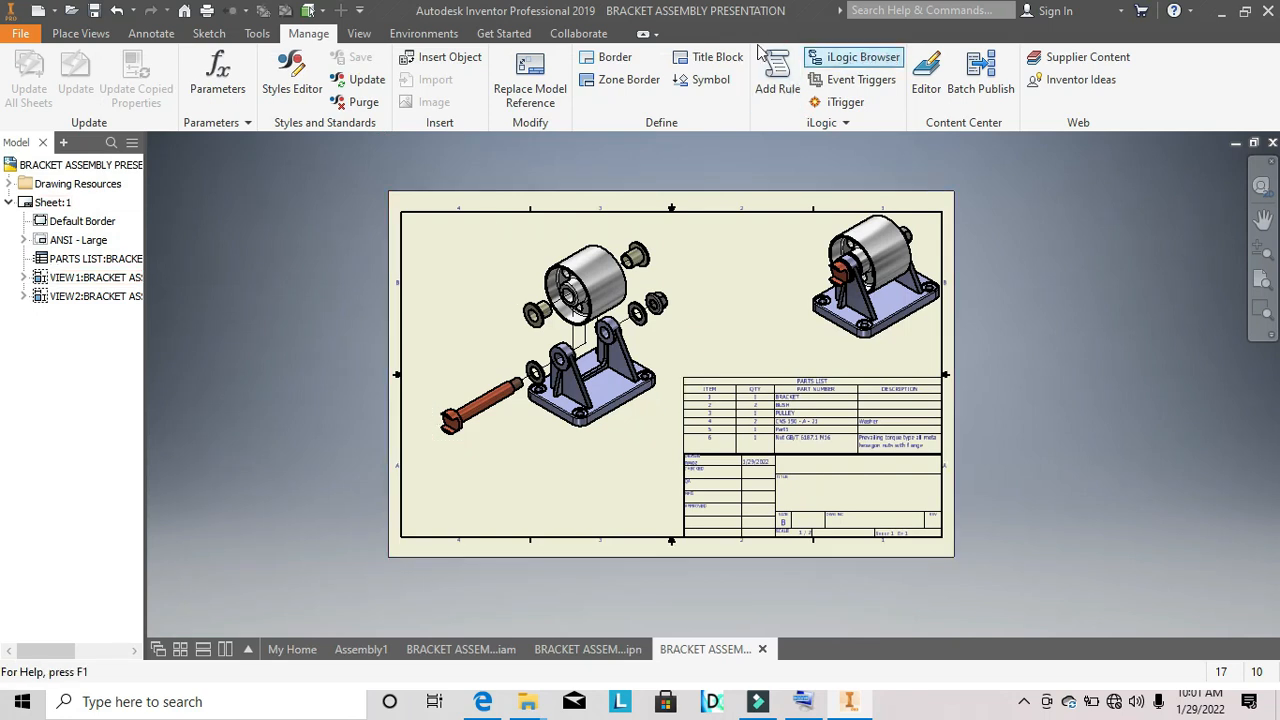
# Start Auto Balloon on the exploded view with Ignore Multiple Instances off and select all of its components.
pyautogui.click(155, 33)
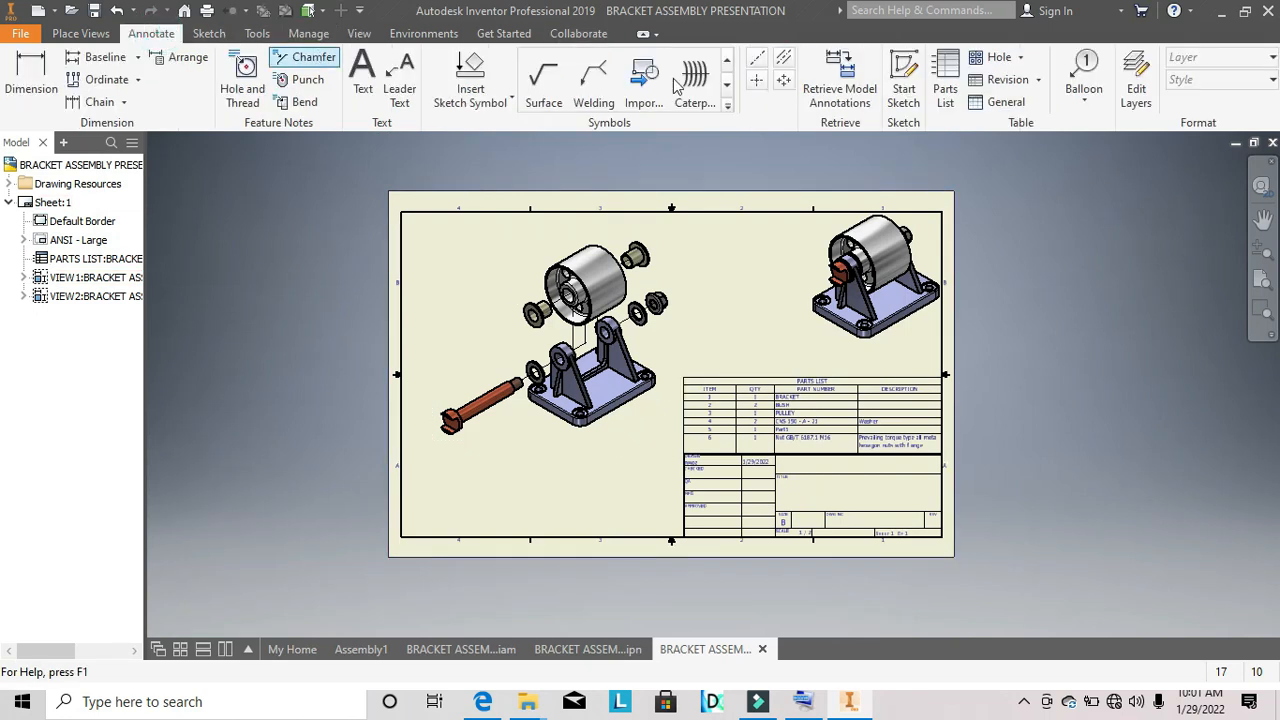
pyautogui.click(1087, 80)
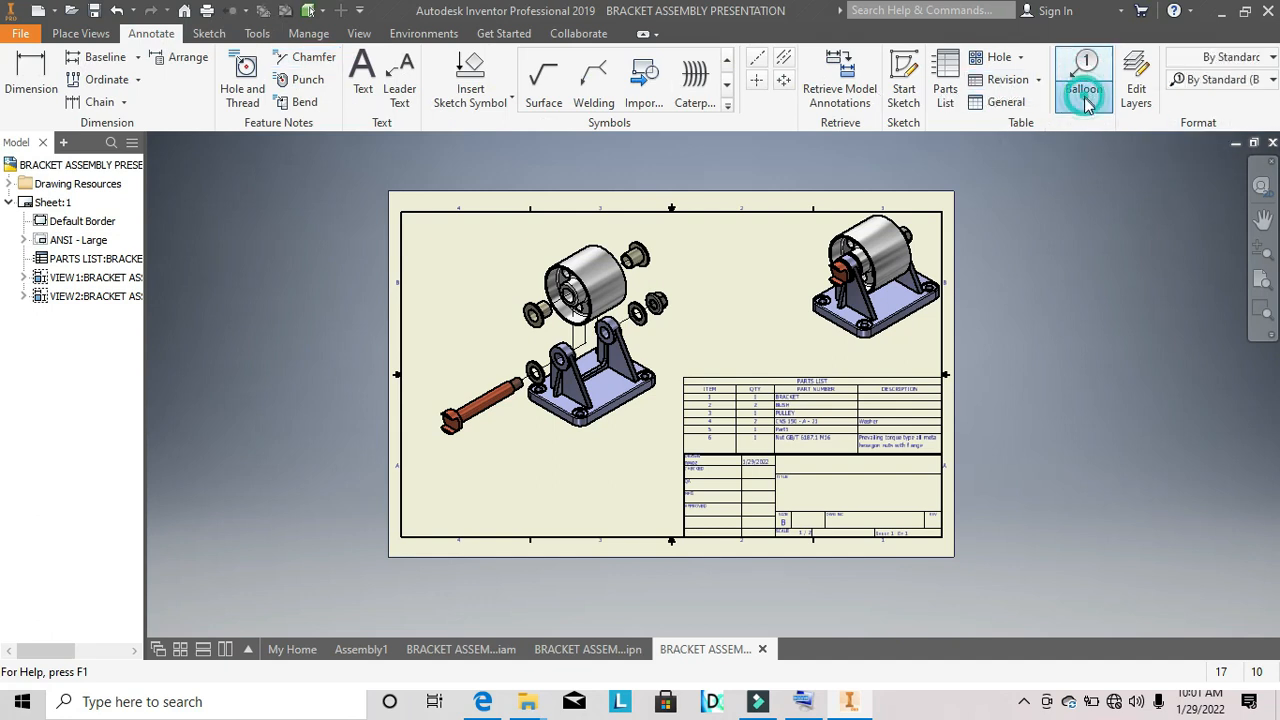
pyautogui.click(1087, 101)
pyautogui.click(1105, 171)
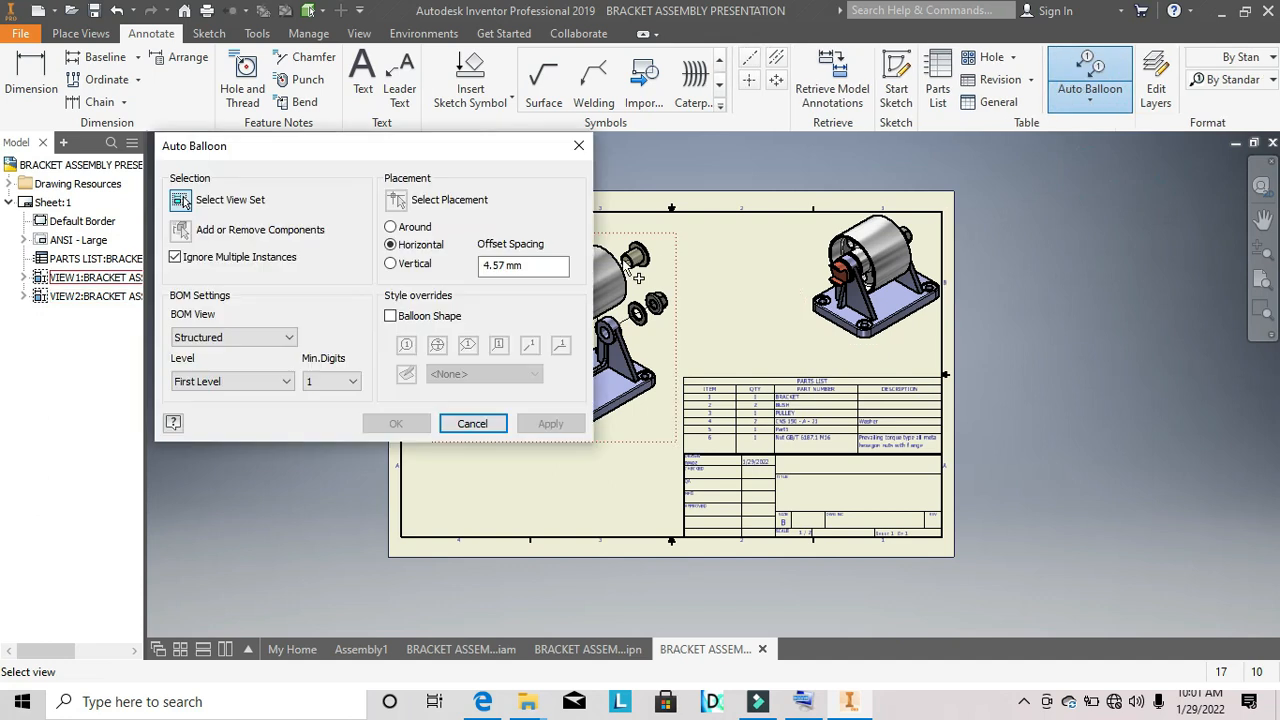
pyautogui.moveTo(744, 250); pyautogui.dragTo(936, 261, button='middle')
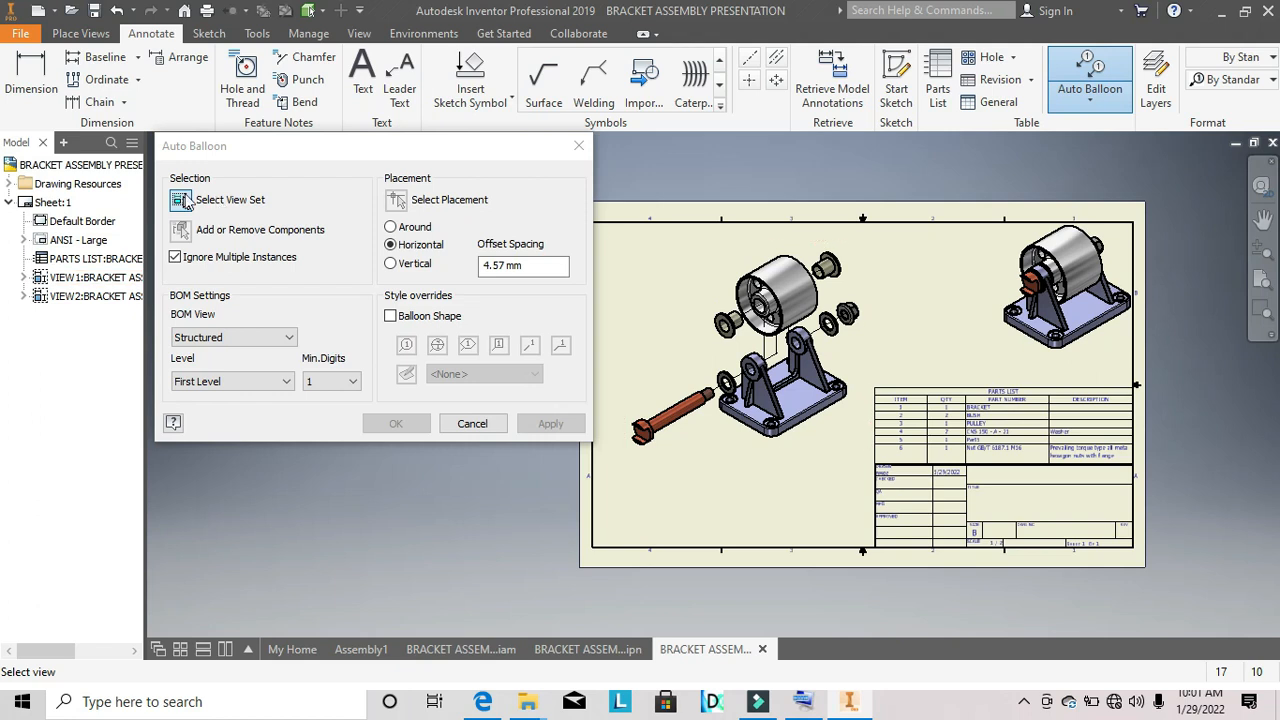
pyautogui.click(621, 241)
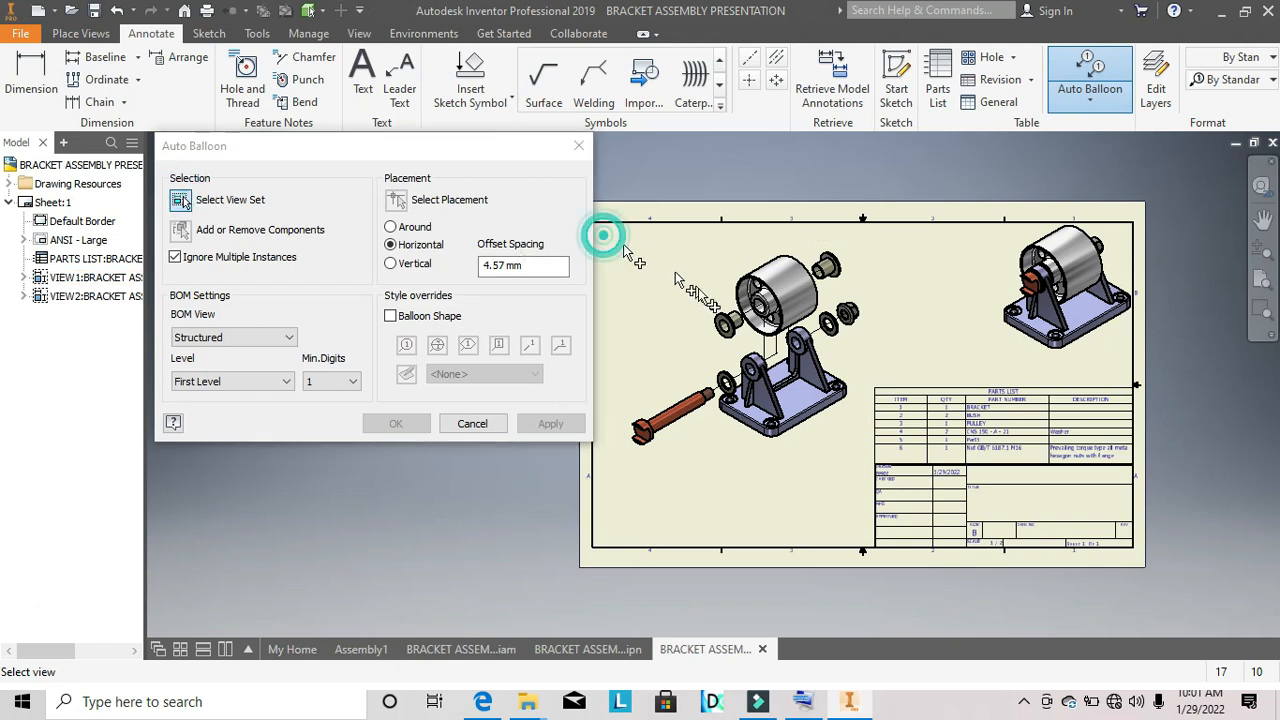
pyautogui.click(665, 257)
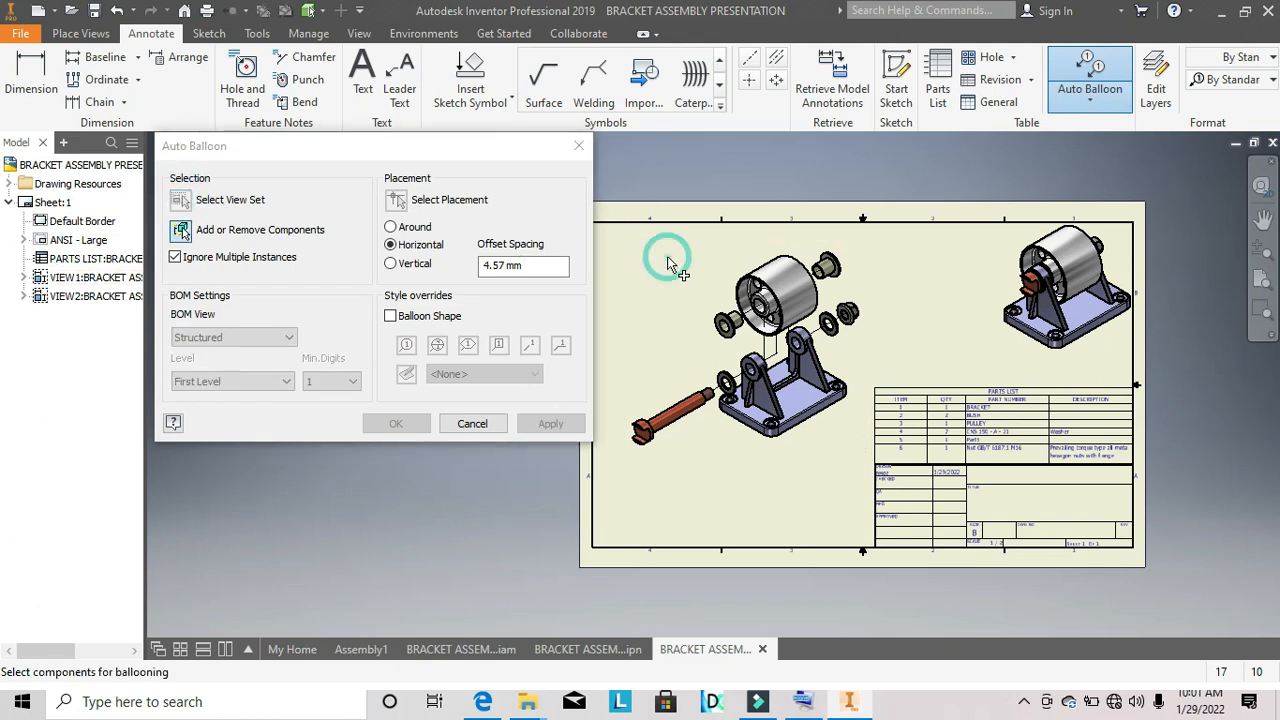
pyautogui.click(176, 258)
pyautogui.moveTo(621, 347); pyautogui.dragTo(694, 350, button='middle')
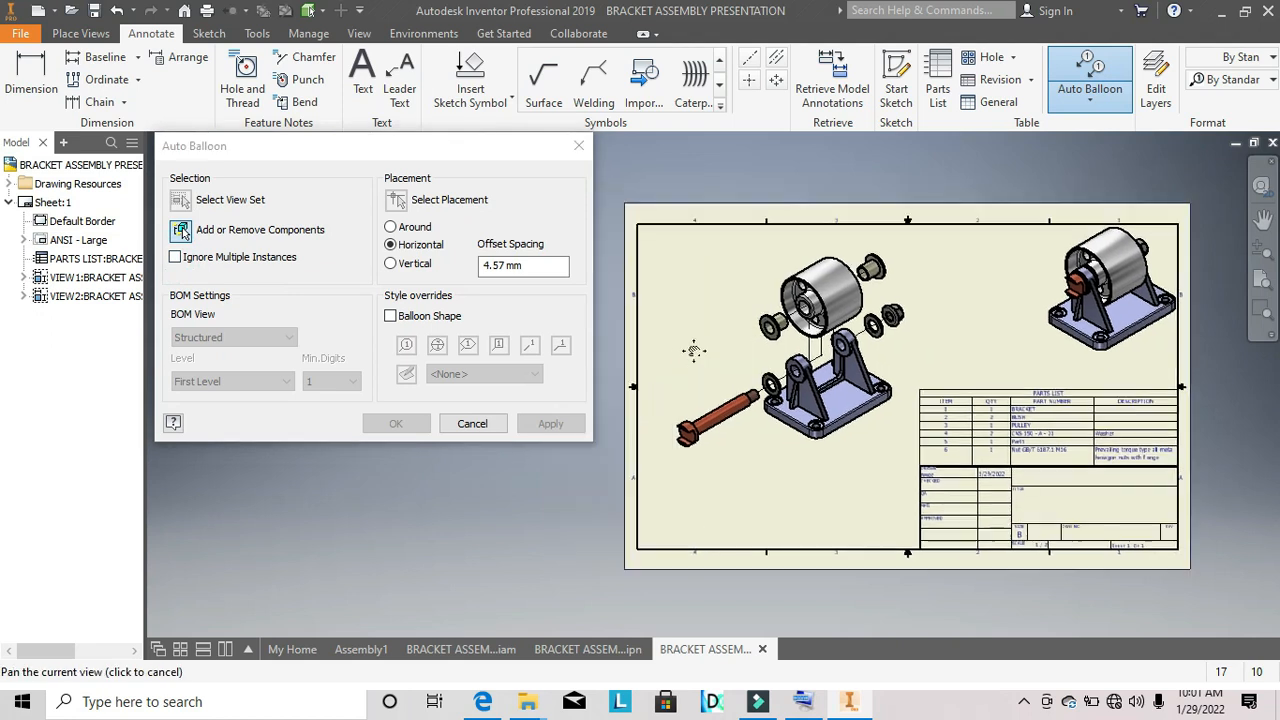
pyautogui.click(391, 244)
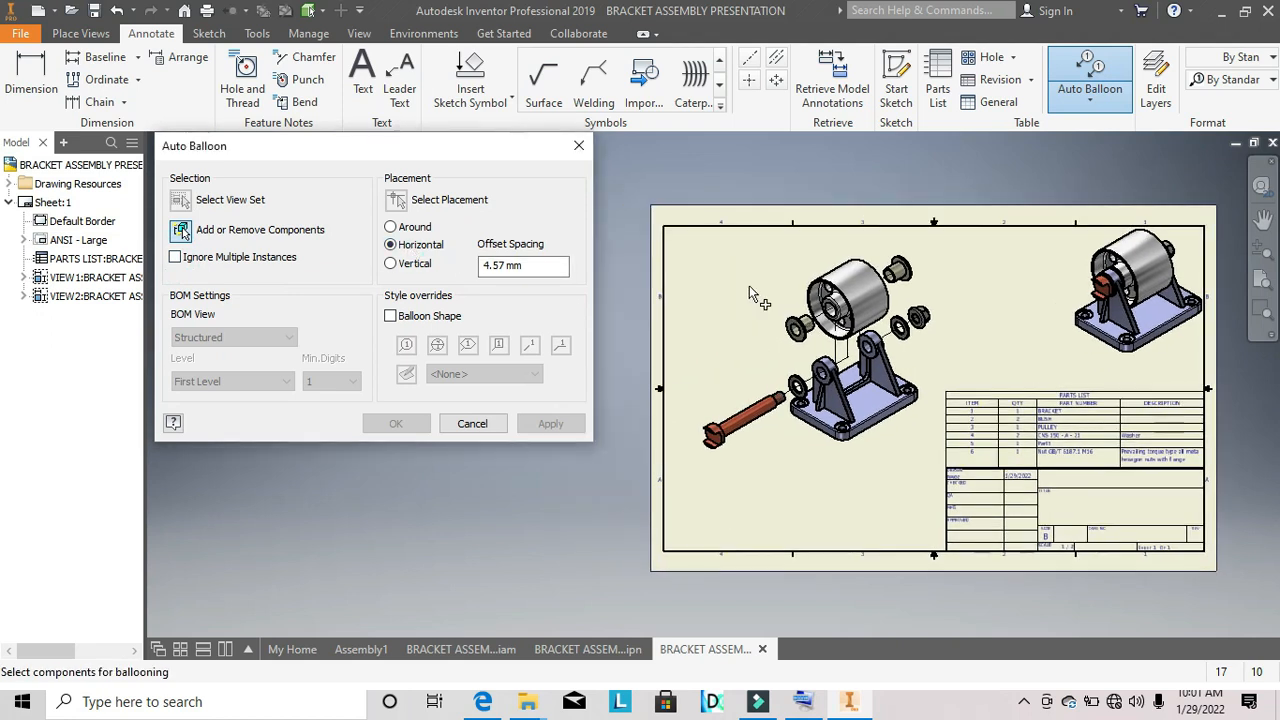
pyautogui.moveTo(676, 245)
pyautogui.mouseDown()
pyautogui.moveTo(908, 372)
pyautogui.moveTo(942, 420)
pyautogui.moveTo(946, 456)
pyautogui.moveTo(933, 466)
pyautogui.mouseUp()
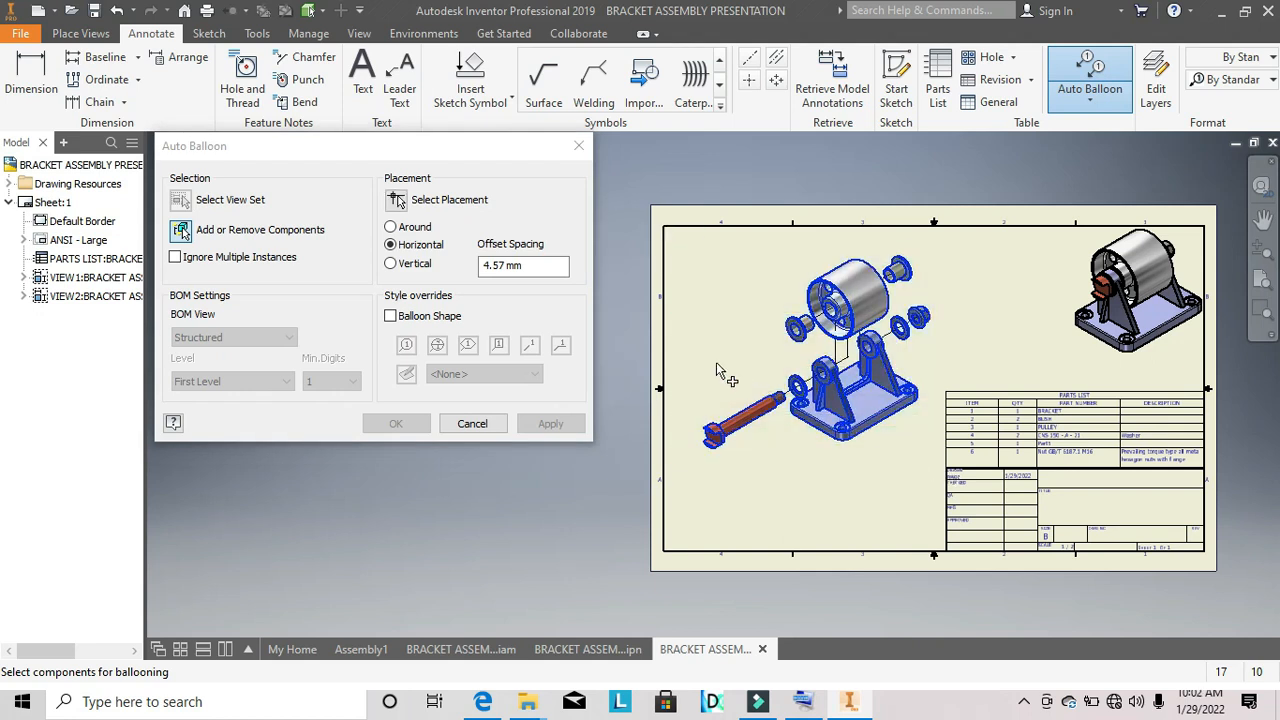
# Override the balloon shape with the circular style and place the balloons in a vertical column on the exploded view's left side.
pyautogui.click(391, 227)
pyautogui.click(390, 245)
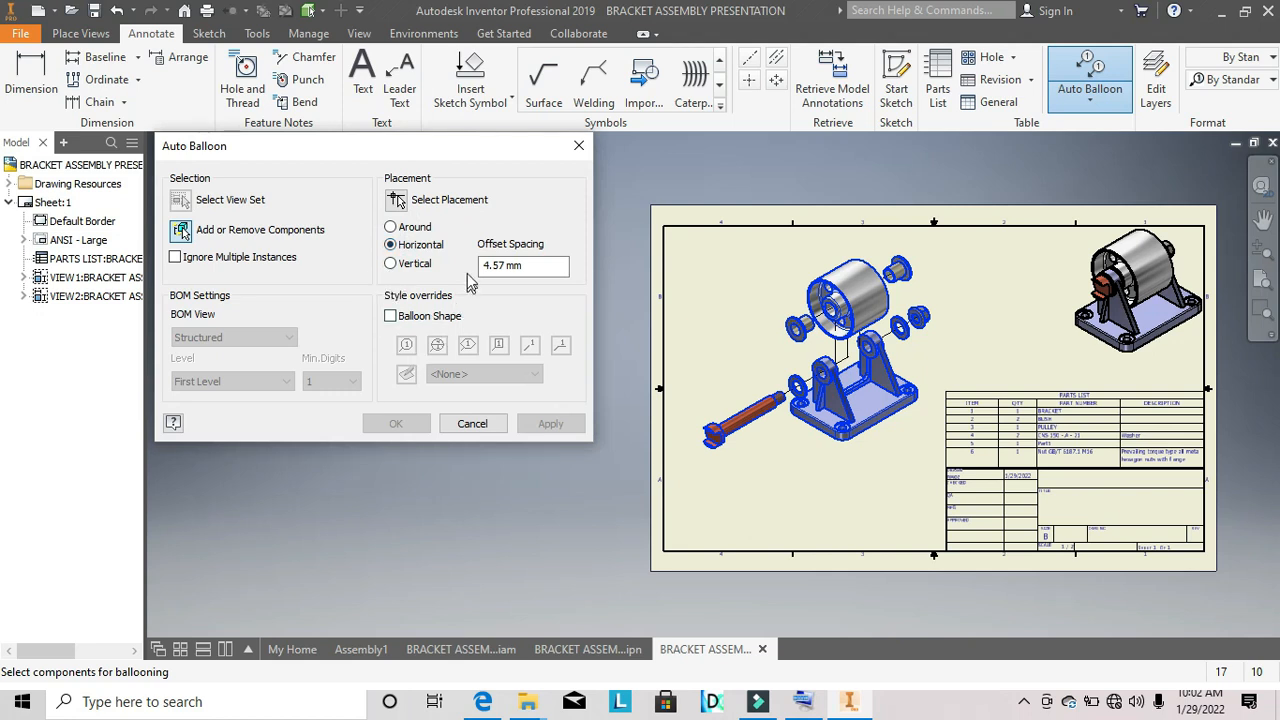
pyautogui.click(390, 316)
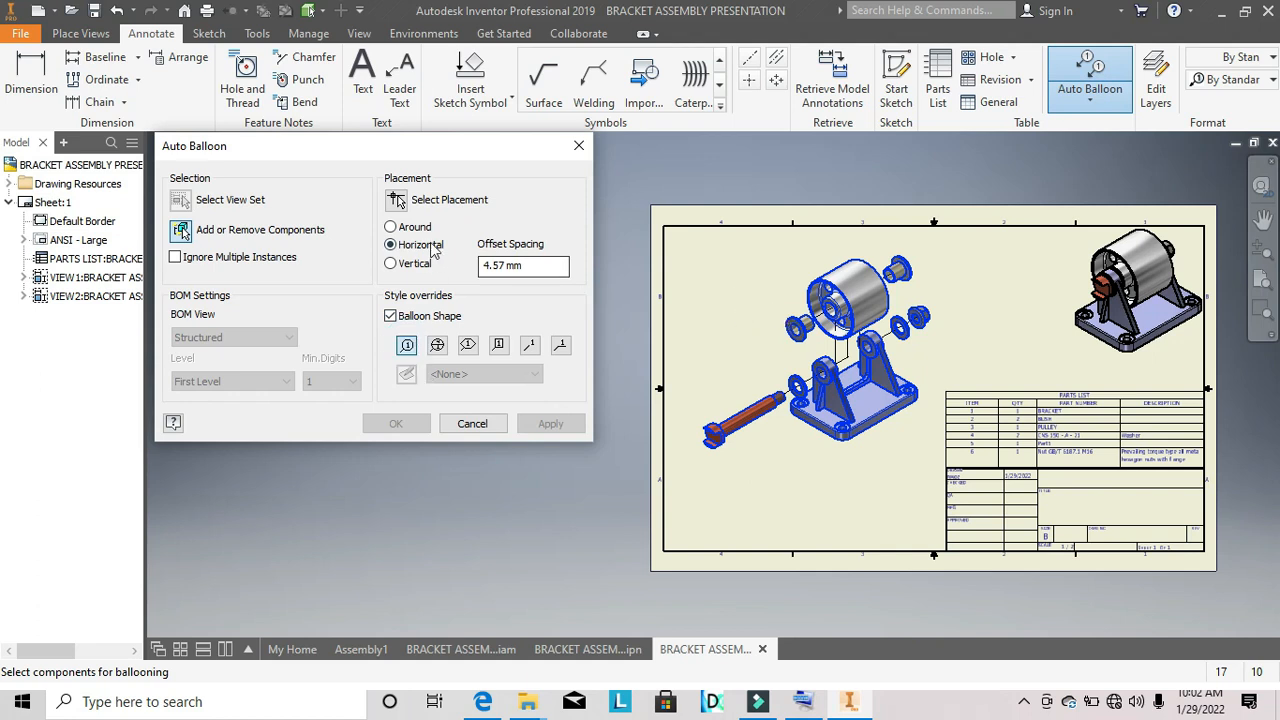
pyautogui.click(397, 200)
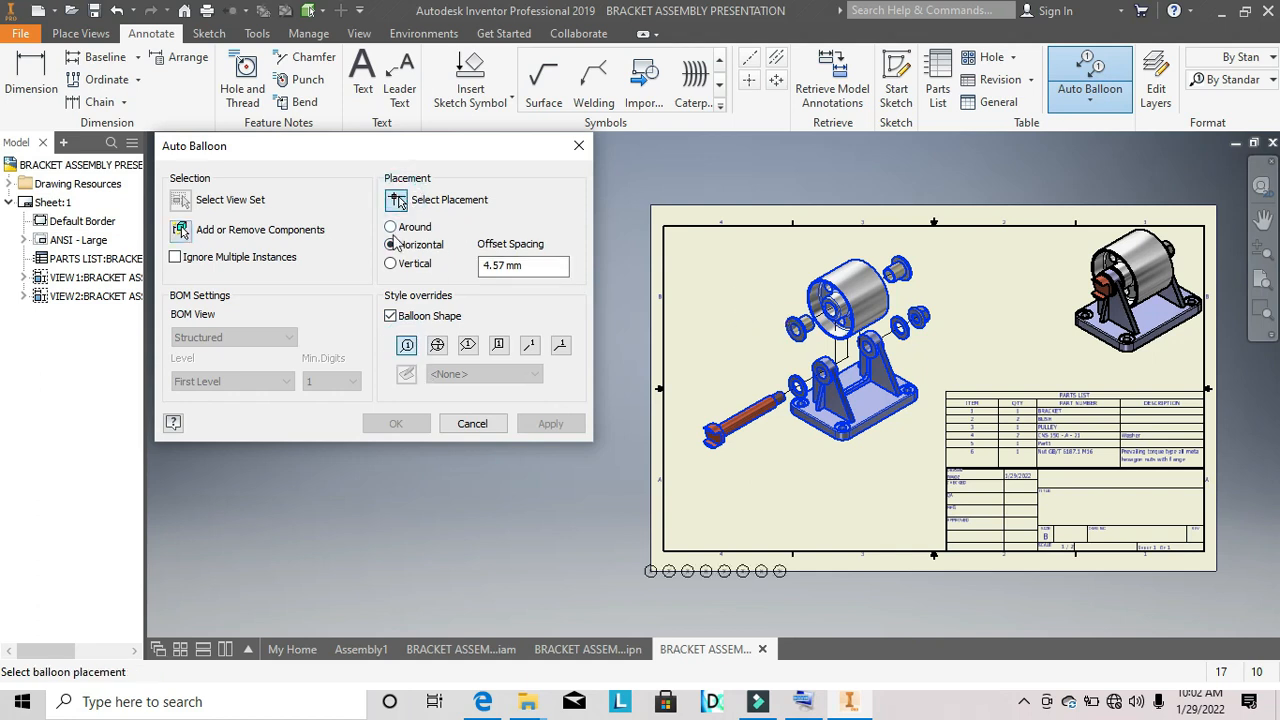
pyautogui.click(391, 227)
pyautogui.click(391, 245)
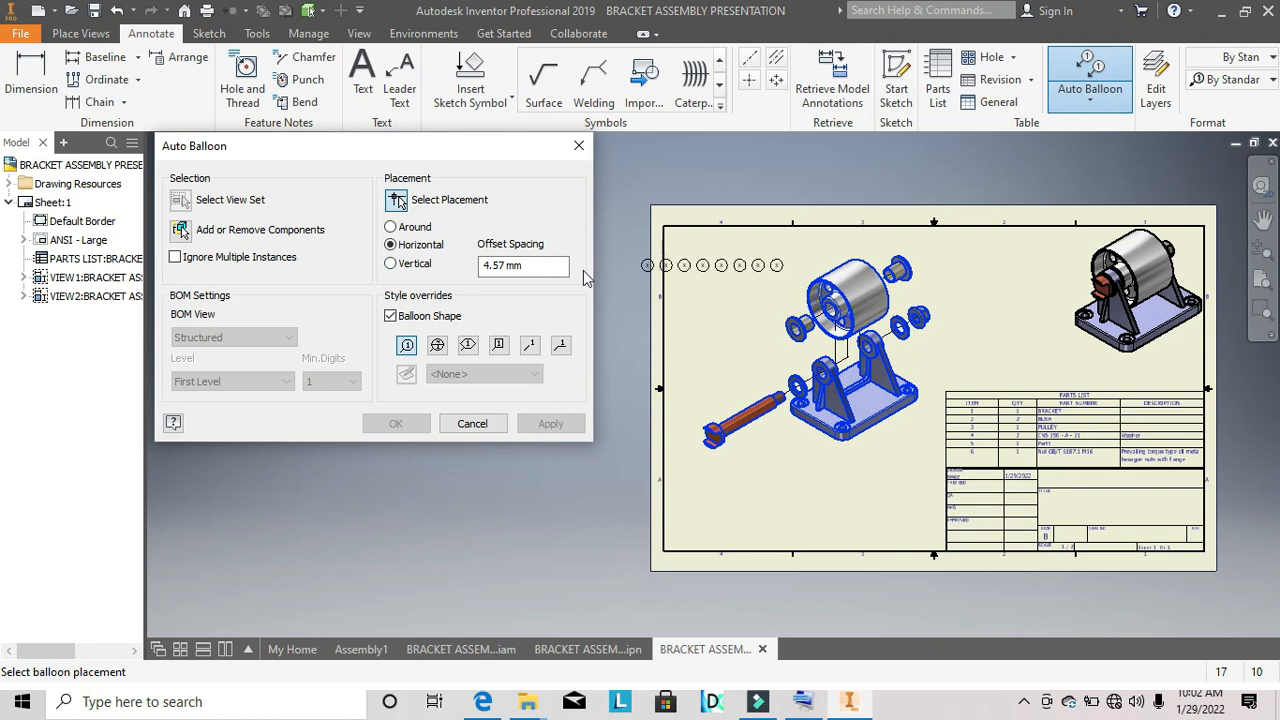
pyautogui.click(390, 263)
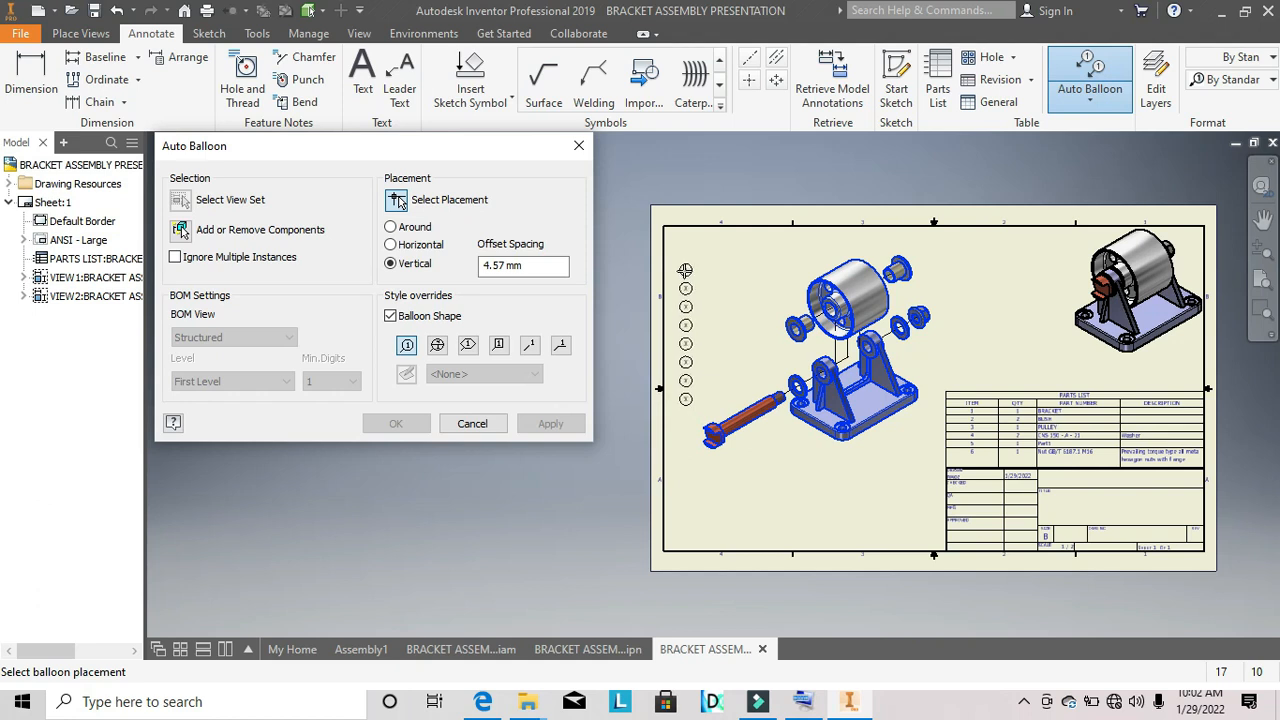
pyautogui.click(683, 269)
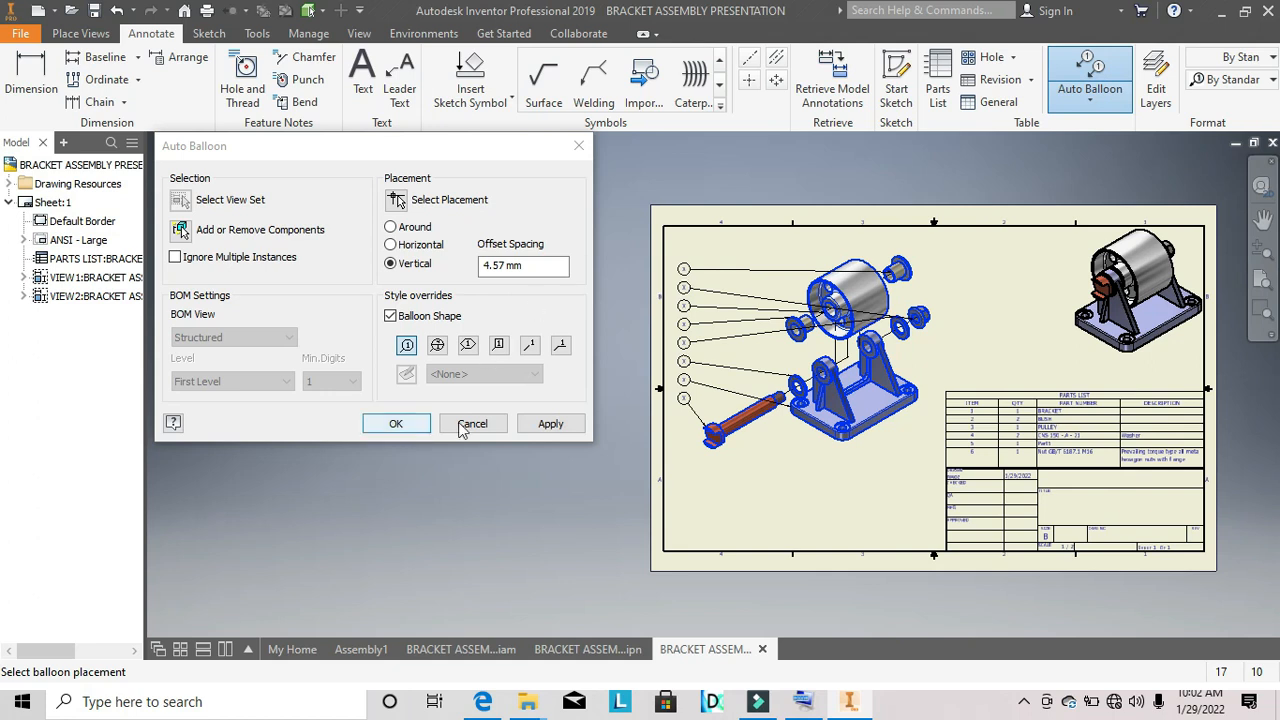
pyautogui.click(397, 423)
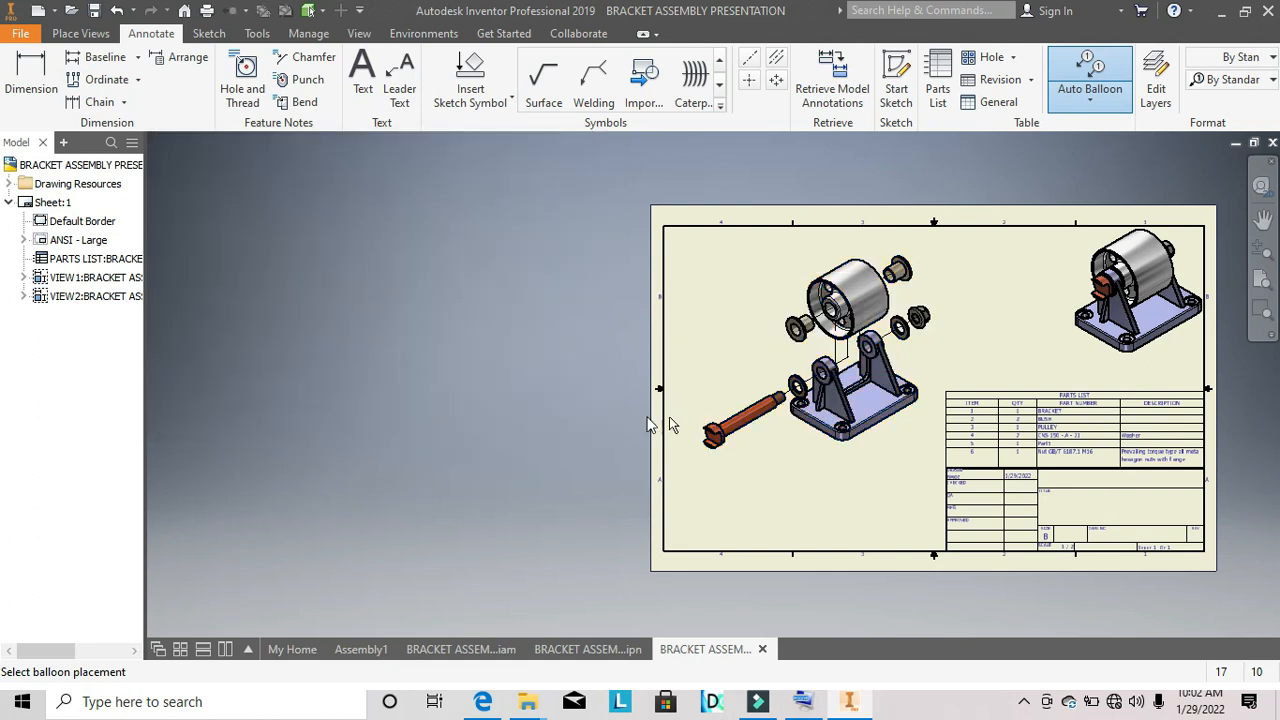
# Move the balloons of the upper-right bush and the nut to the exploded view's right side.
pyautogui.moveTo(664, 418)
pyautogui.mouseDown(button='middle')
pyautogui.moveTo(550, 417)
pyautogui.moveTo(474, 463)
pyautogui.moveTo(393, 476)
pyautogui.mouseUp(button='middle')
pyautogui.scroll(3, 549, 417)
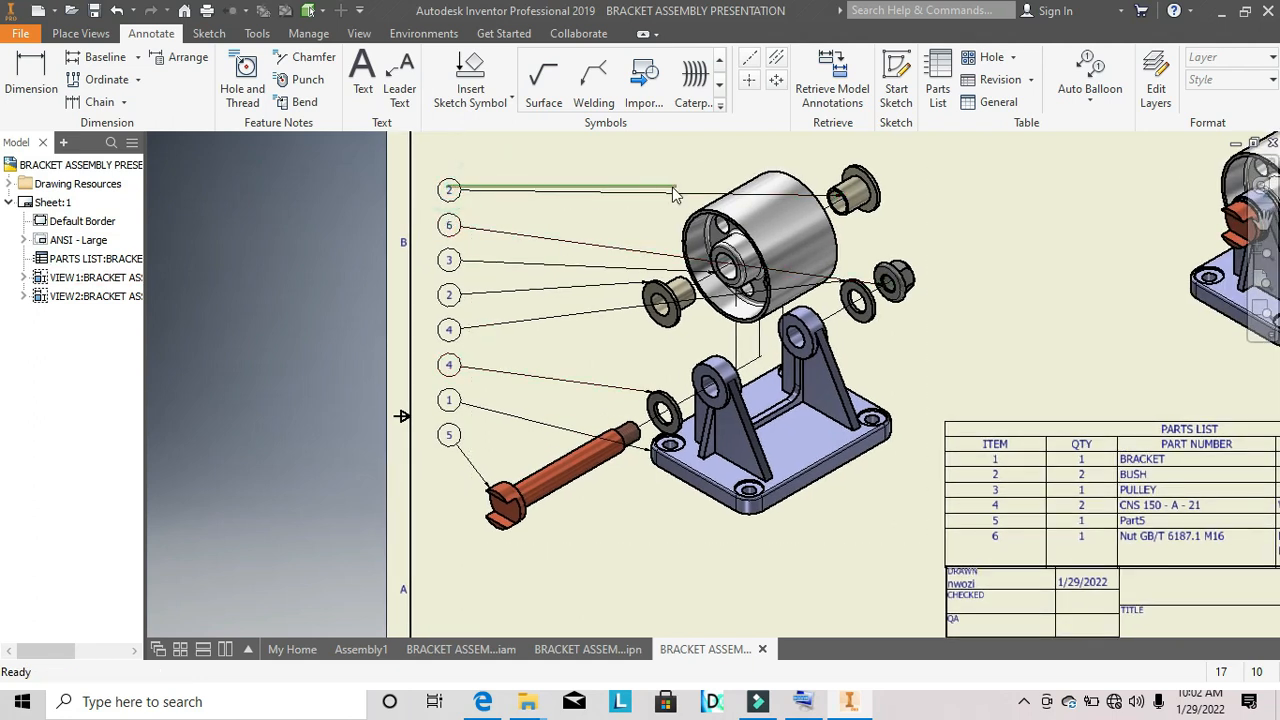
pyautogui.click(541, 196)
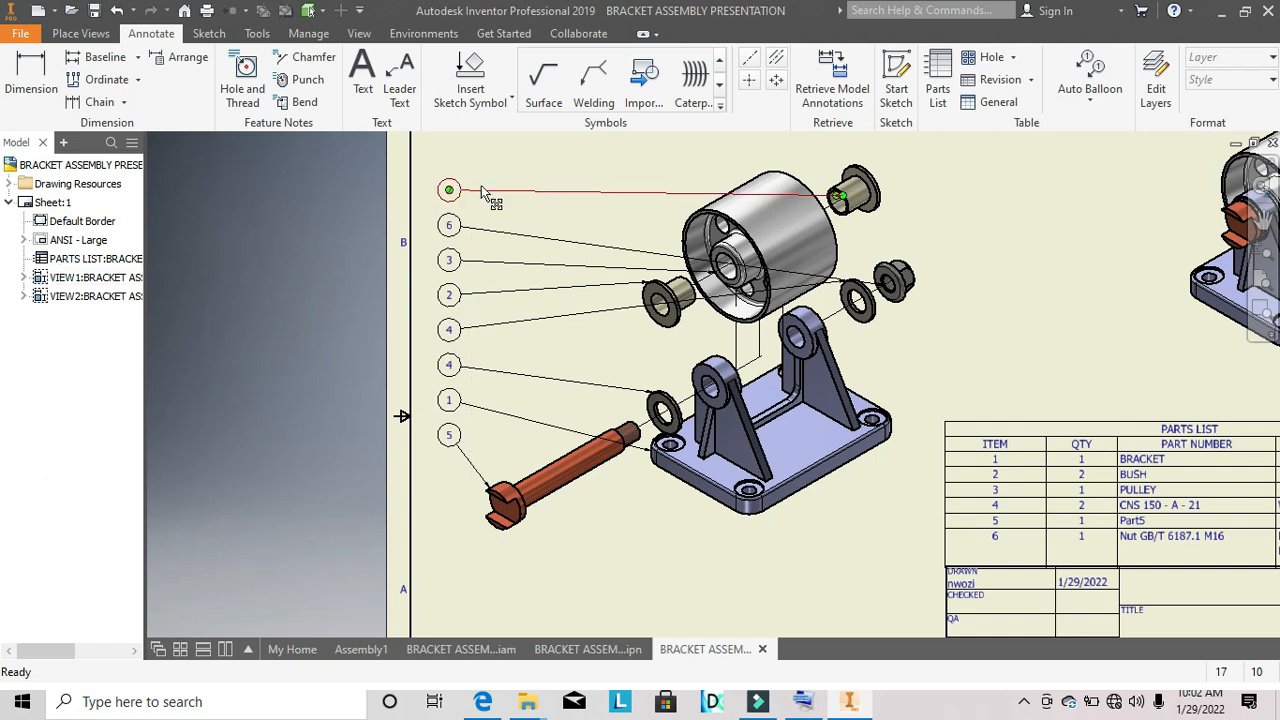
pyautogui.moveTo(452, 193); pyautogui.dragTo(1014, 200)
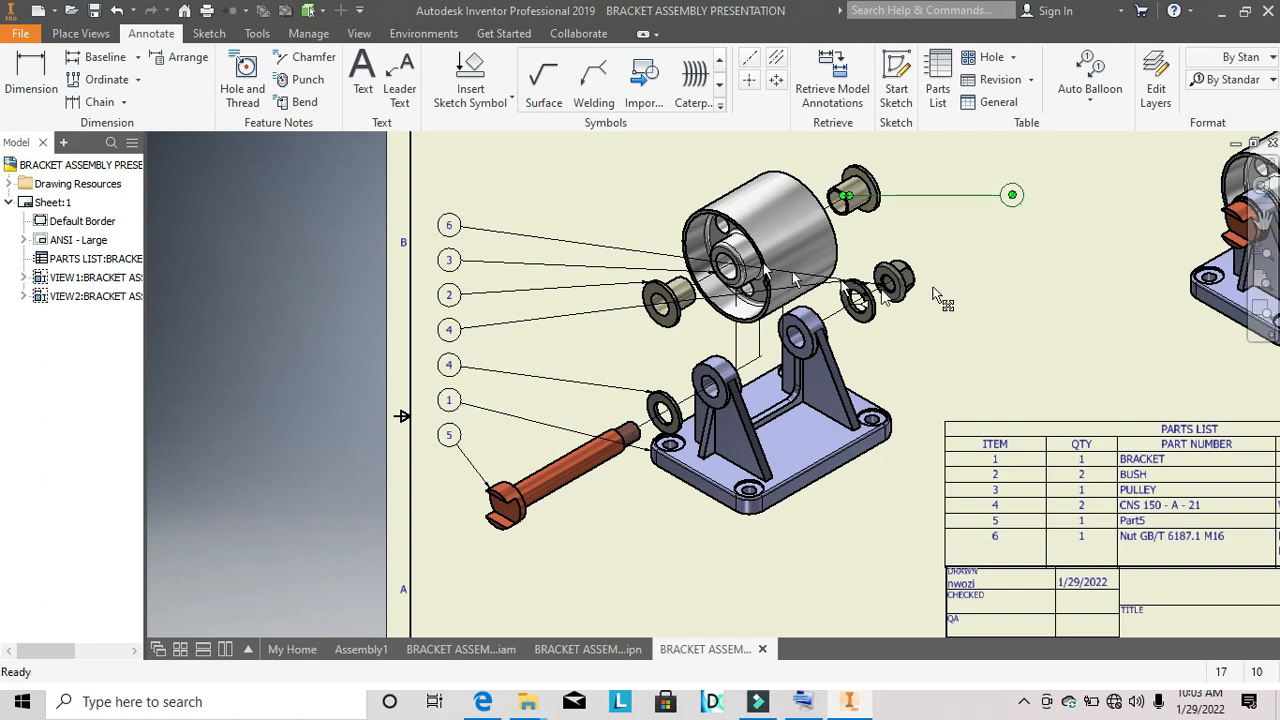
pyautogui.click(446, 222)
pyautogui.moveTo(449, 224)
pyautogui.mouseDown()
pyautogui.moveTo(876, 287)
pyautogui.moveTo(1040, 286)
pyautogui.moveTo(1020, 284)
pyautogui.mouseUp()
# Move the balloon of the washer beside the nut to the right below the nut's balloon, and align the upper-right bush's balloon with that column.
pyautogui.moveTo(774, 317); pyautogui.dragTo(734, 274, button='middle')
pyautogui.click(409, 286)
pyautogui.moveTo(413, 289); pyautogui.dragTo(980, 331)
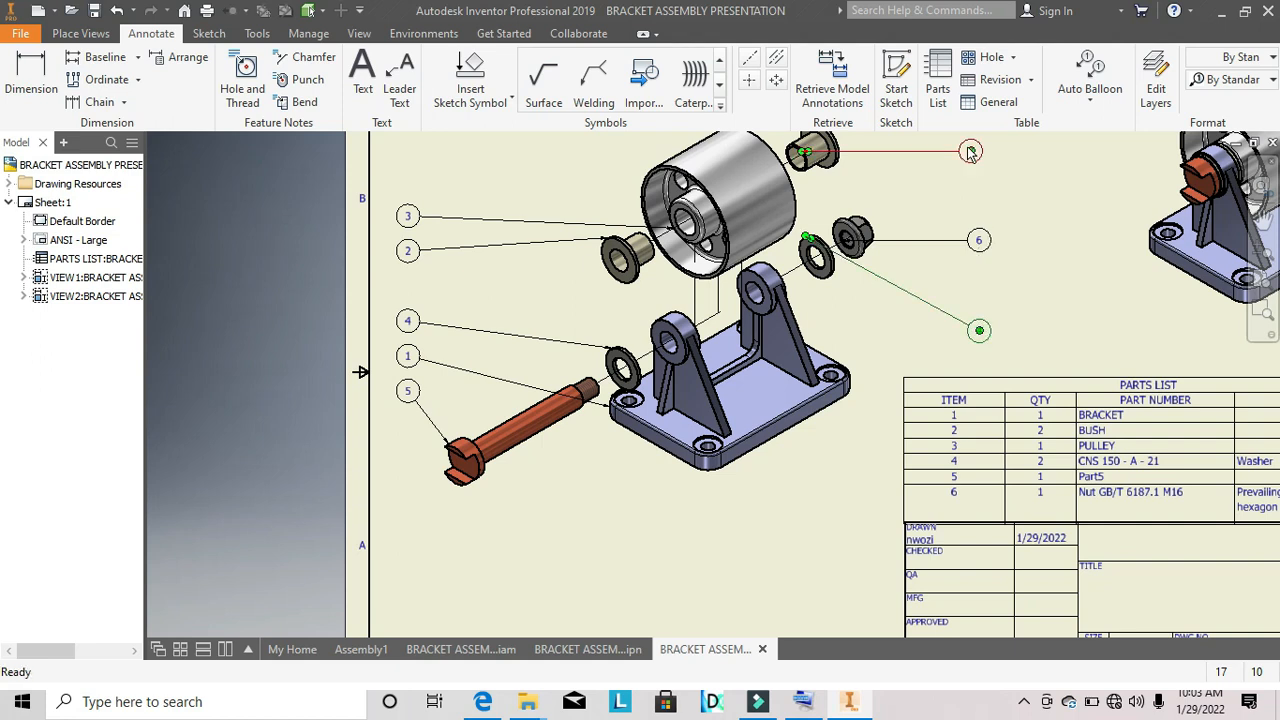
pyautogui.moveTo(975, 155)
pyautogui.mouseDown()
pyautogui.moveTo(985, 238)
pyautogui.moveTo(979, 152)
pyautogui.mouseUp()
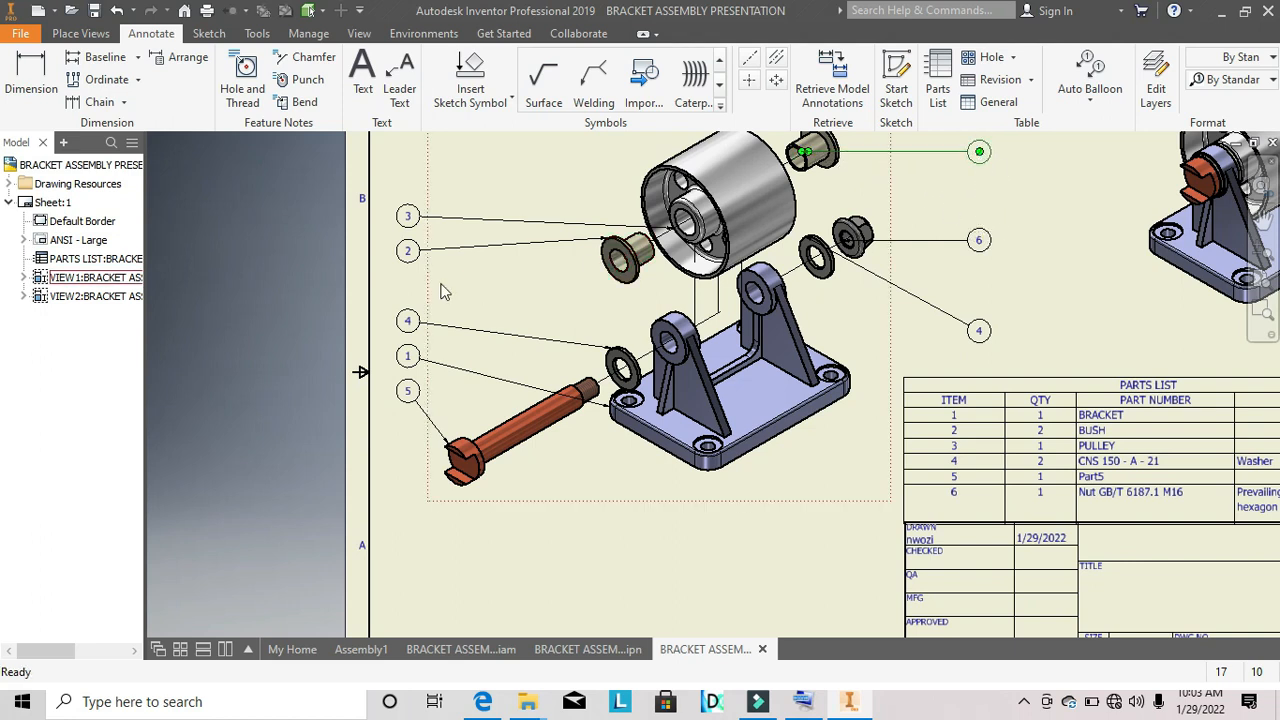
pyautogui.moveTo(463, 277); pyautogui.dragTo(486, 271, button='middle')
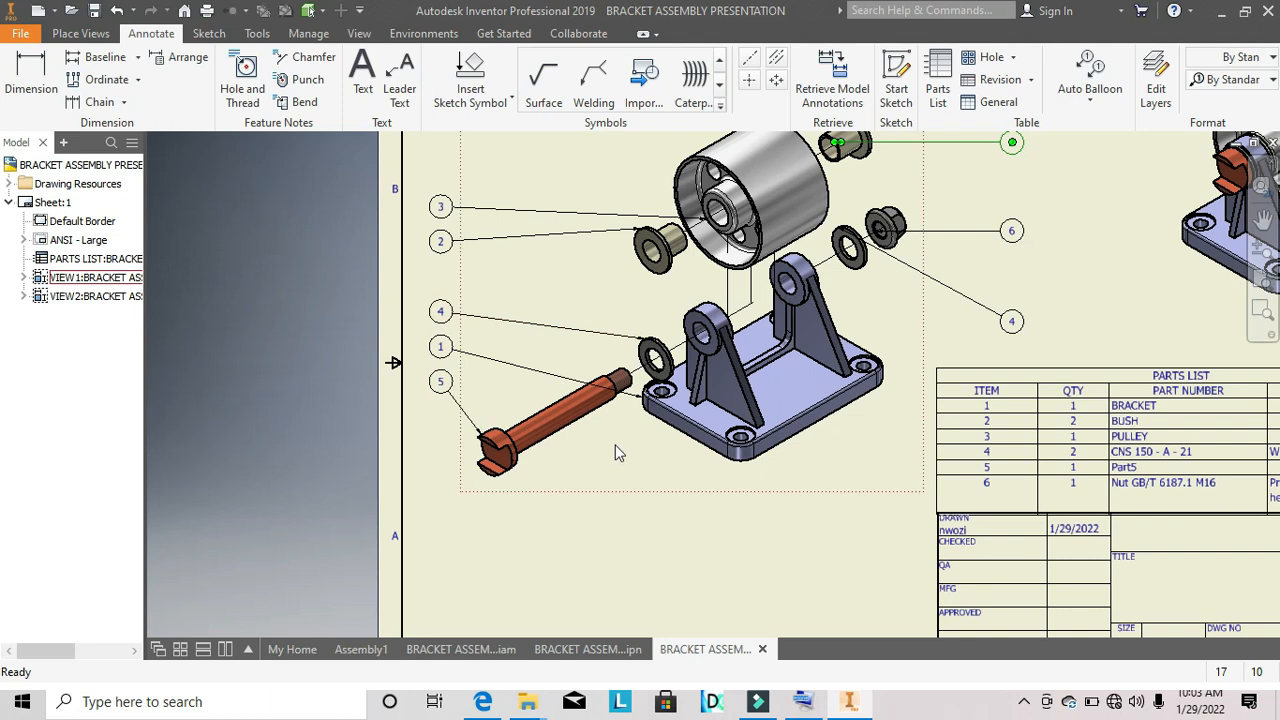
pyautogui.scroll(3, 615, 442)
pyautogui.moveTo(620, 443); pyautogui.dragTo(579, 412, button='middle')
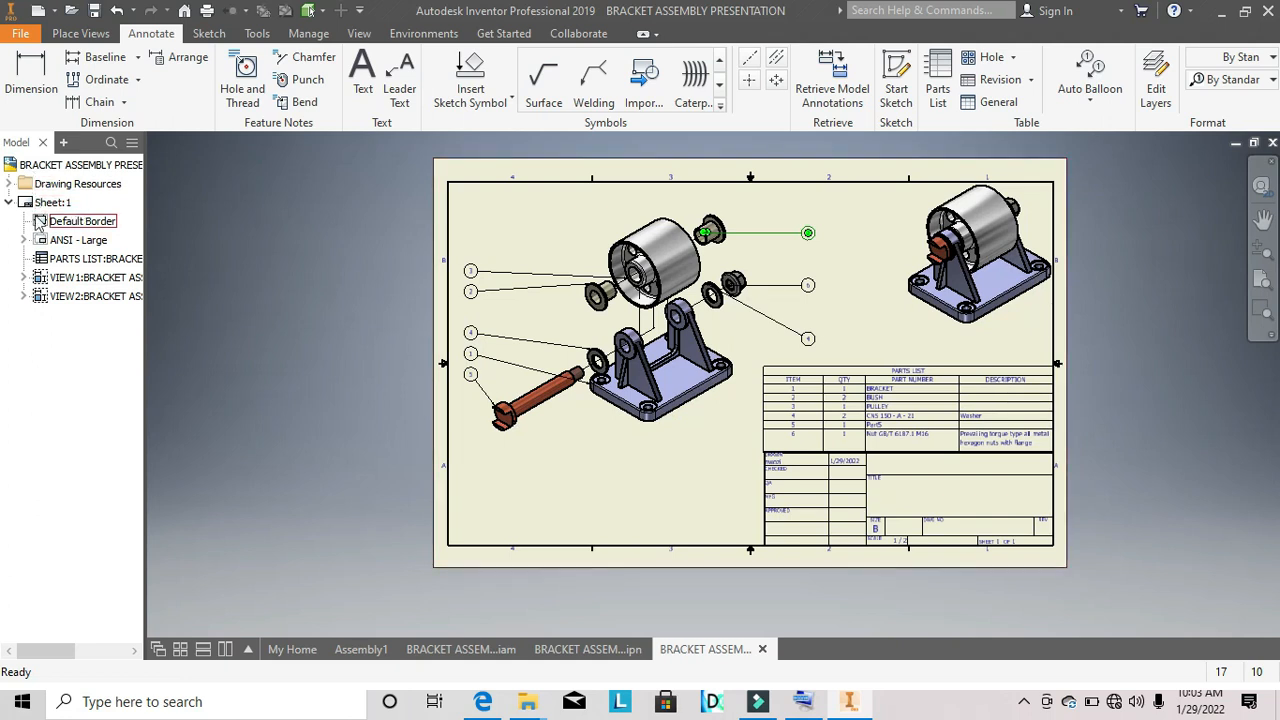
# Open the summary information in the drawing's iProperties and enter BRACKET PART as the start of the title.
pyautogui.click(31, 168)
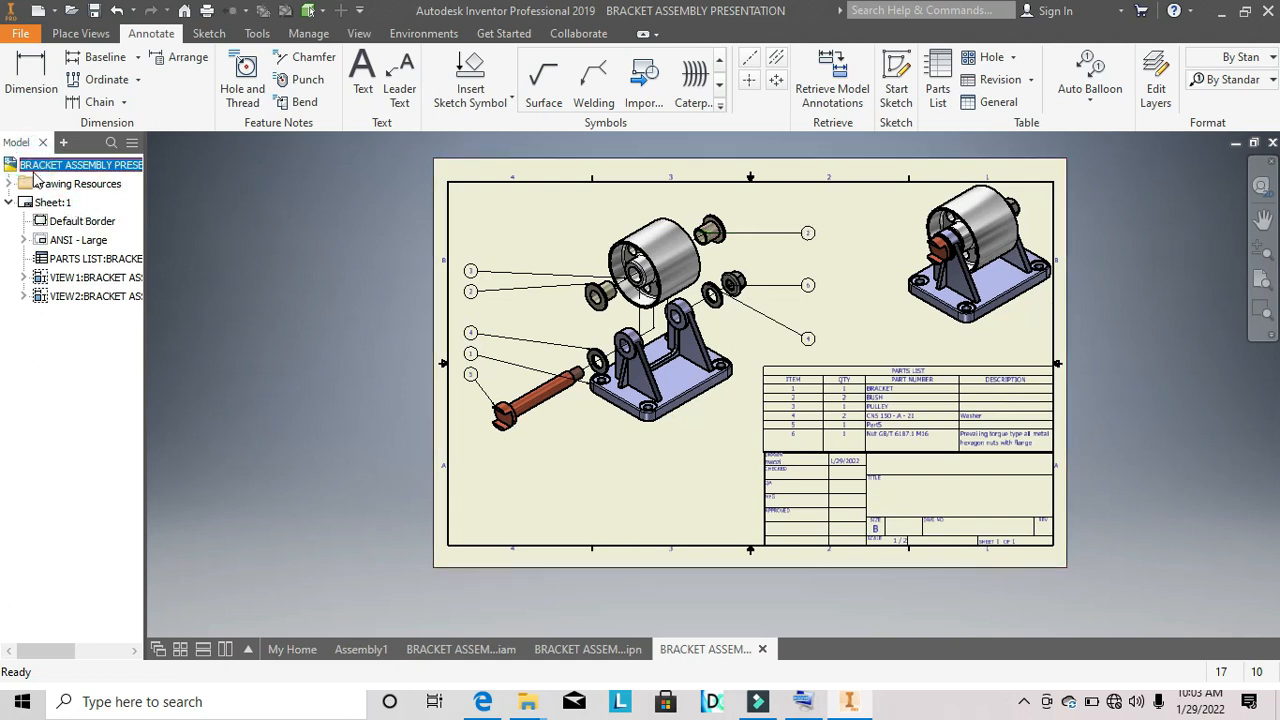
pyautogui.rightClick(31, 168)
pyautogui.click(60, 334)
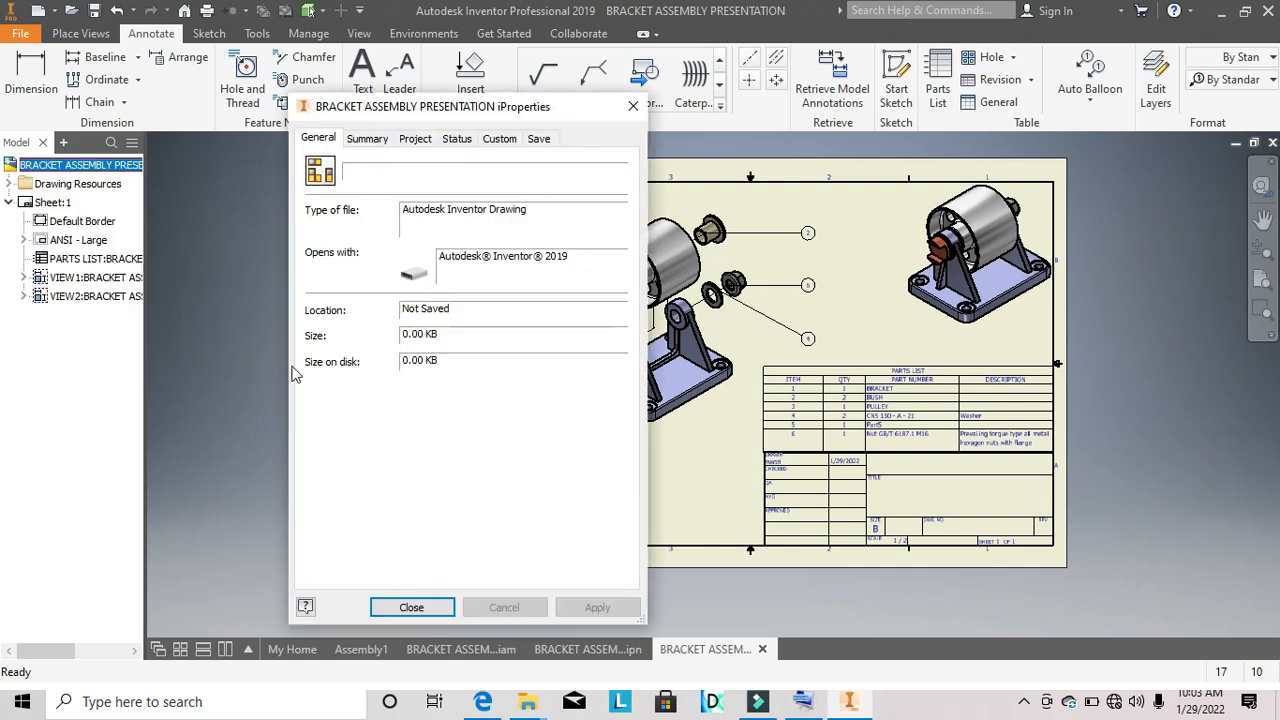
pyautogui.click(369, 140)
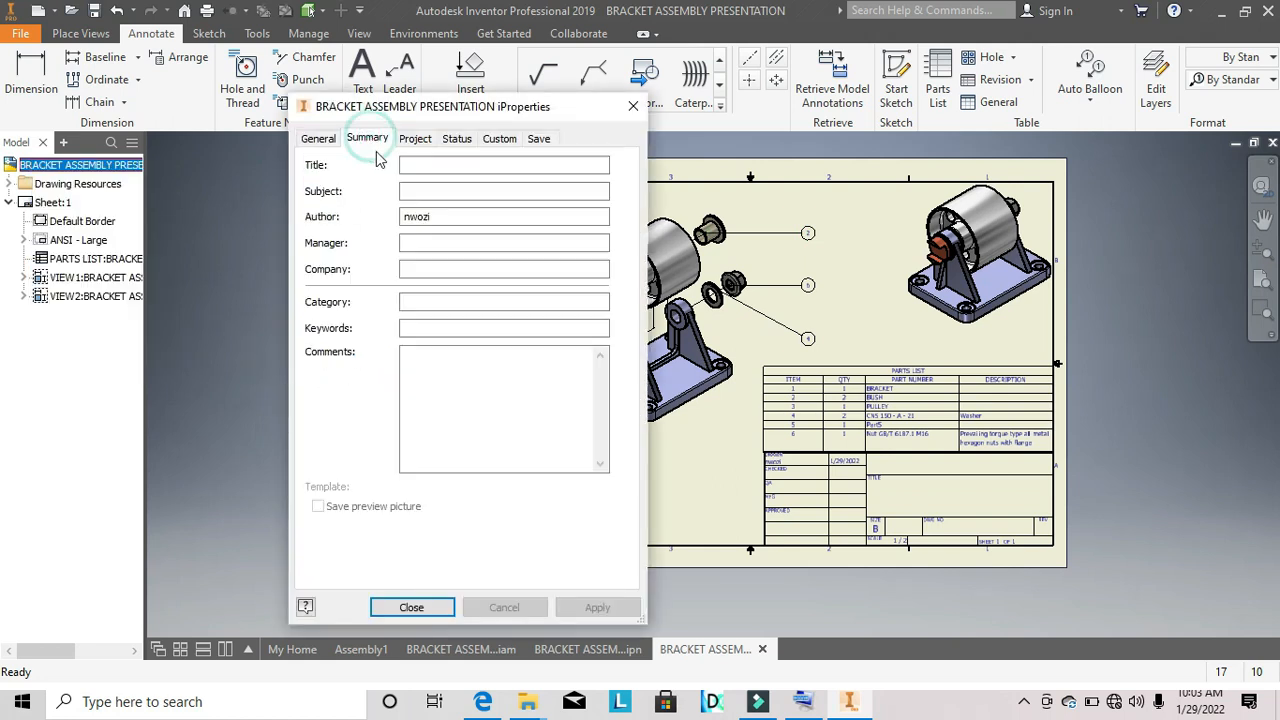
pyautogui.click(410, 165)
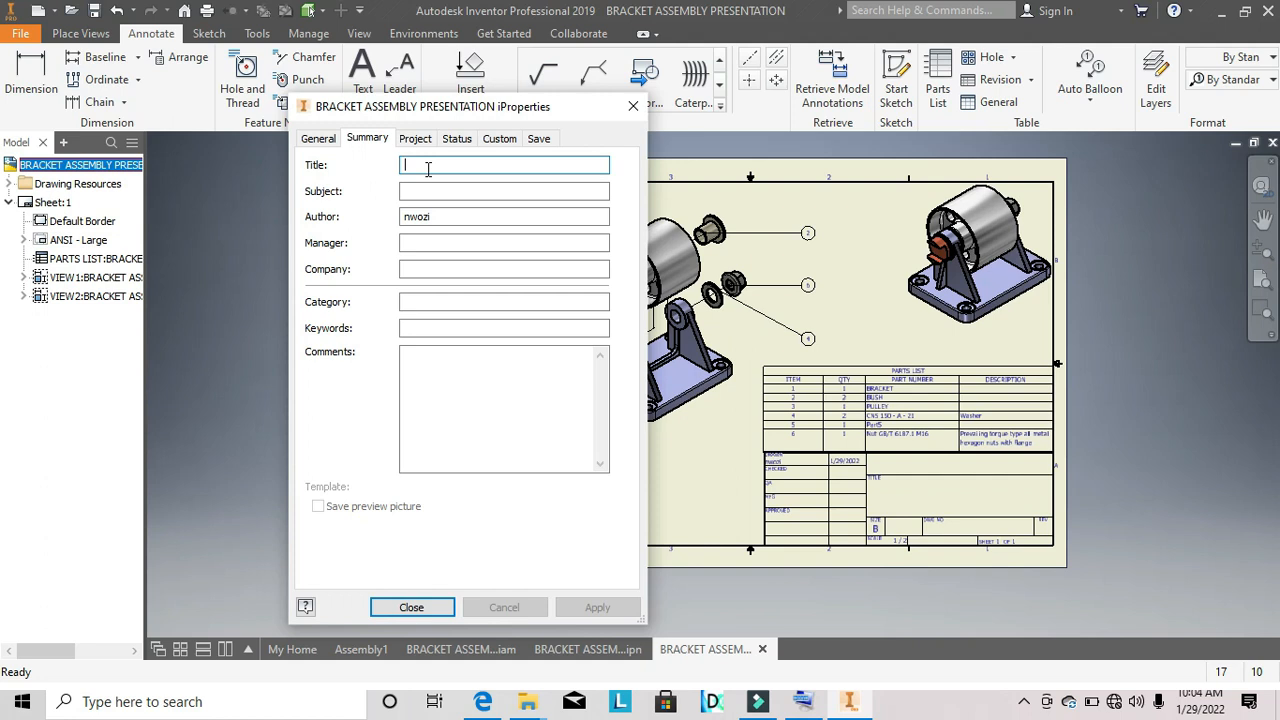
pyautogui.write('B')
pyautogui.press('capslock')
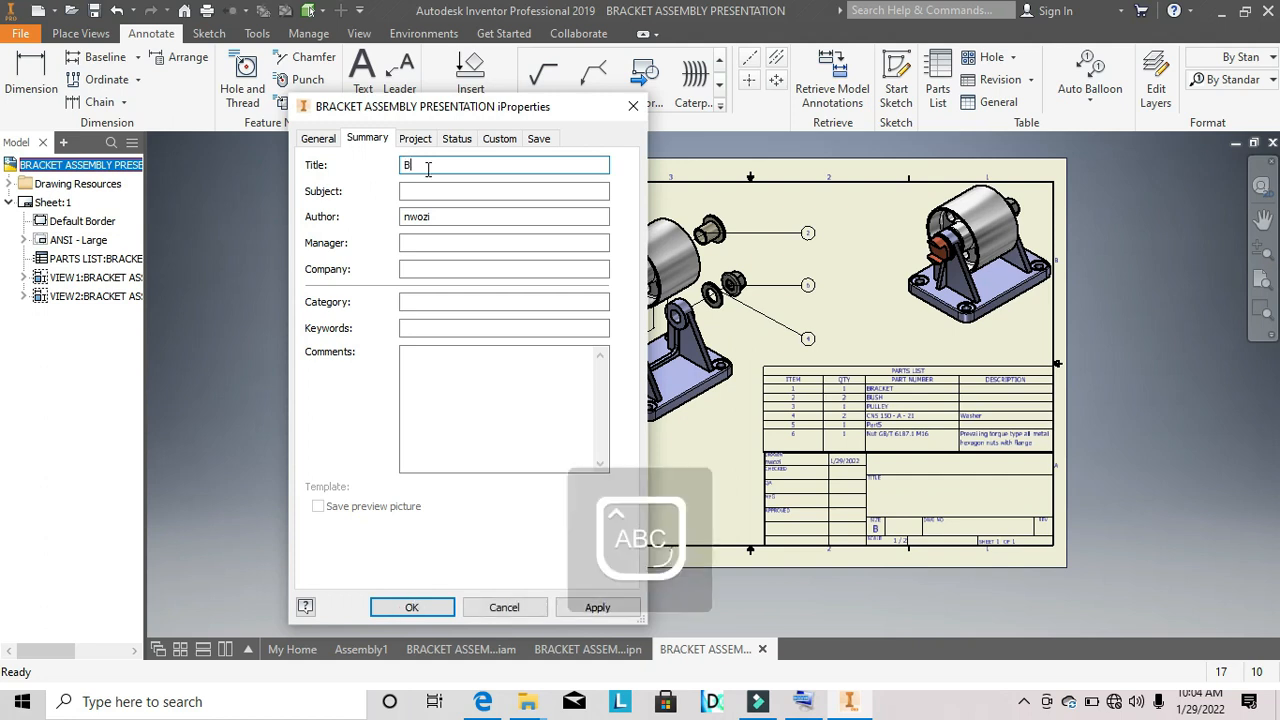
pyautogui.write('RAC')
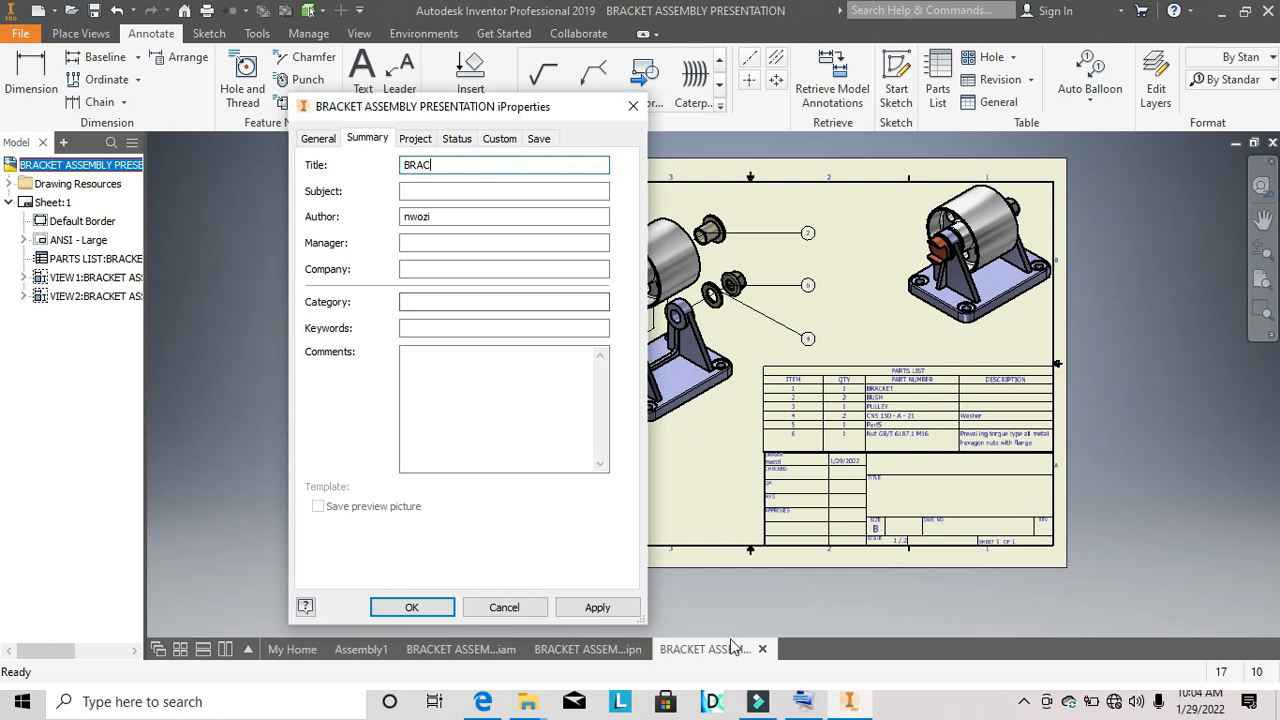
pyautogui.click(801, 703)
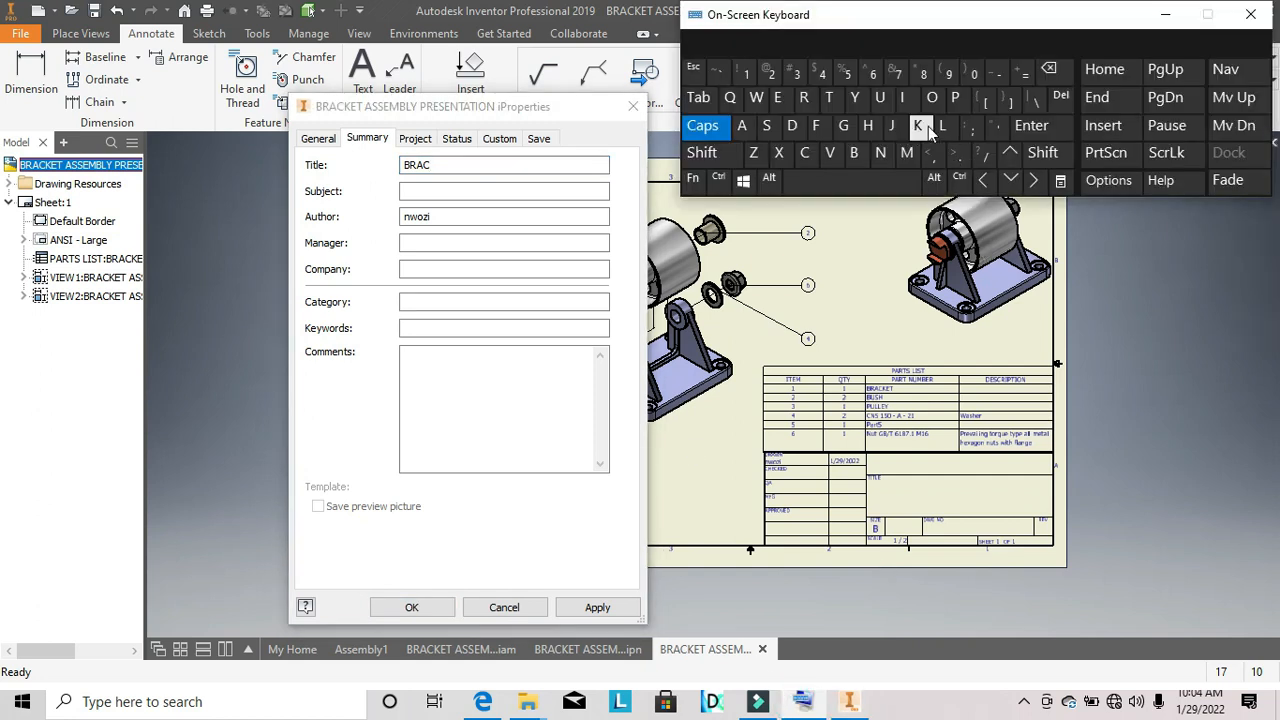
pyautogui.click(506, 162)
pyautogui.write('BRACKE')
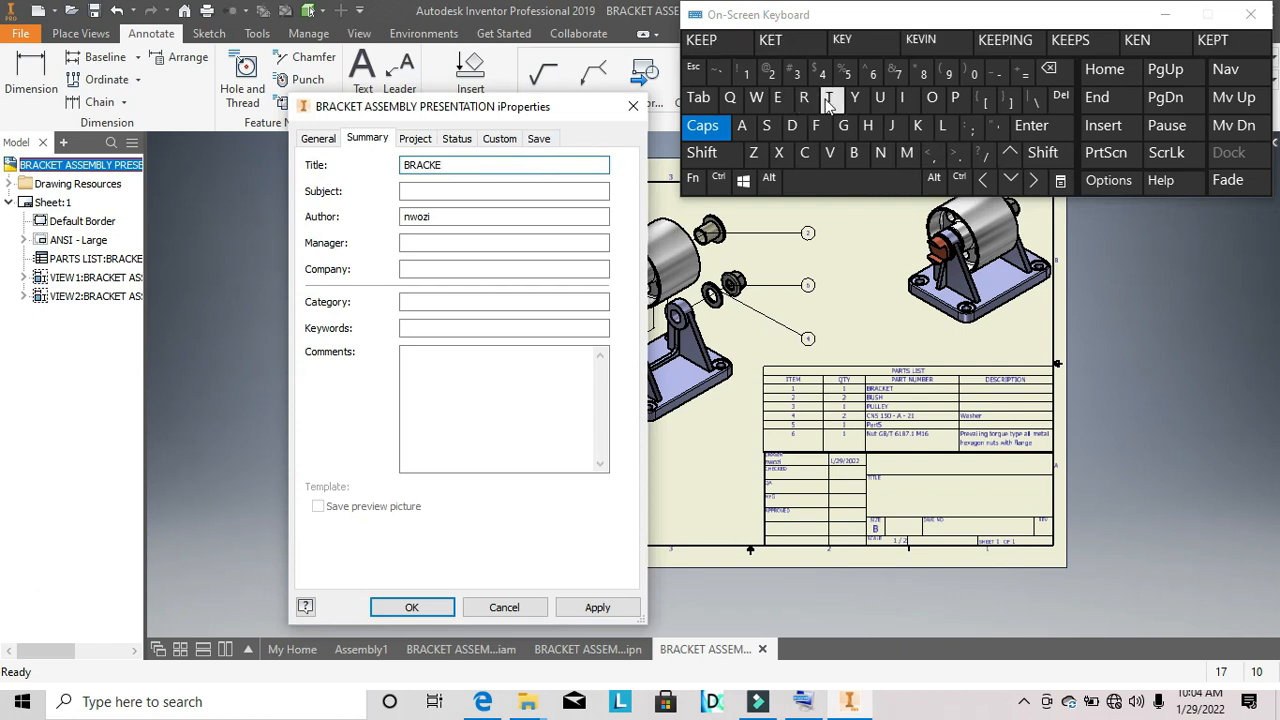
pyautogui.write('T PART')
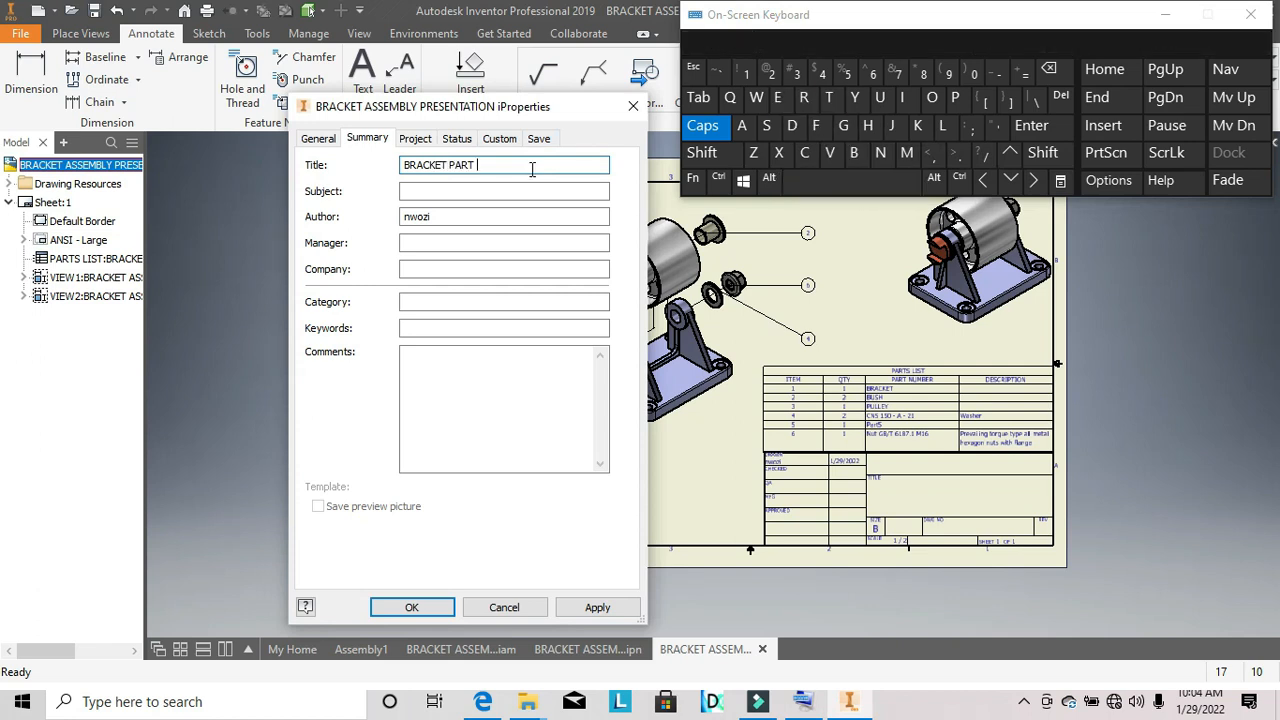
pyautogui.click(1022, 703)
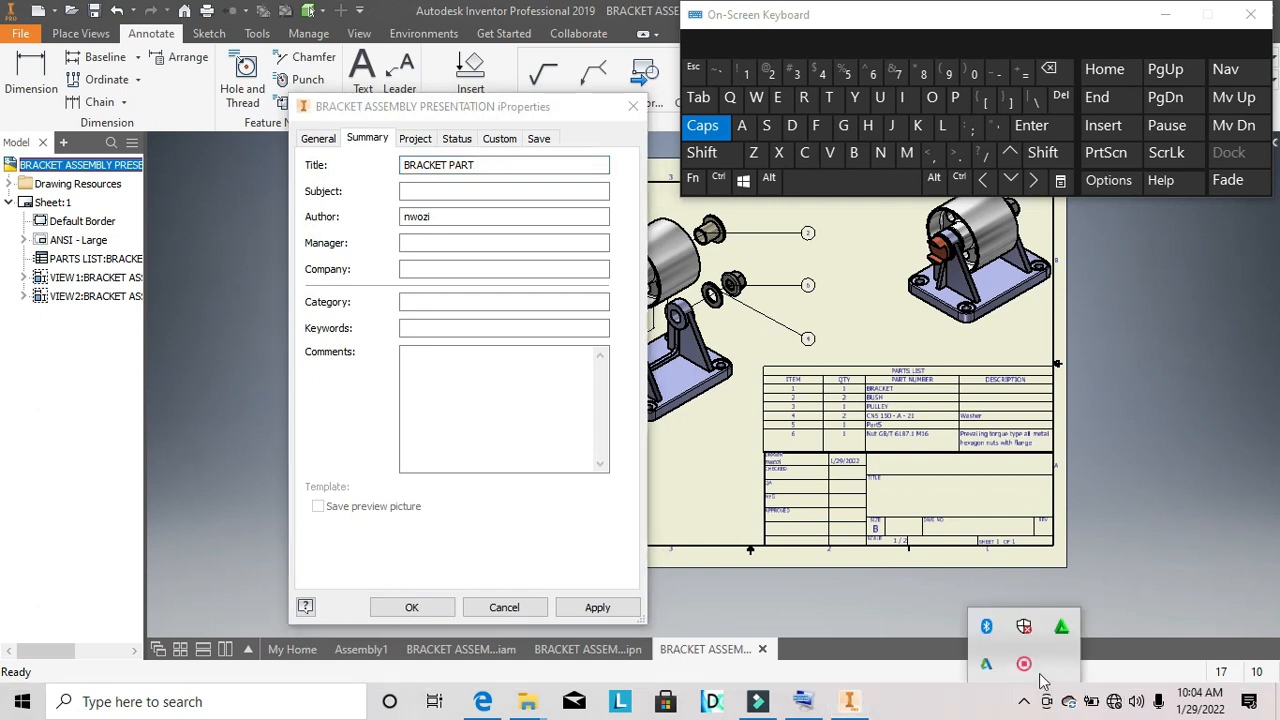
pyautogui.rightClick(1026, 664)
pyautogui.click(1082, 682)
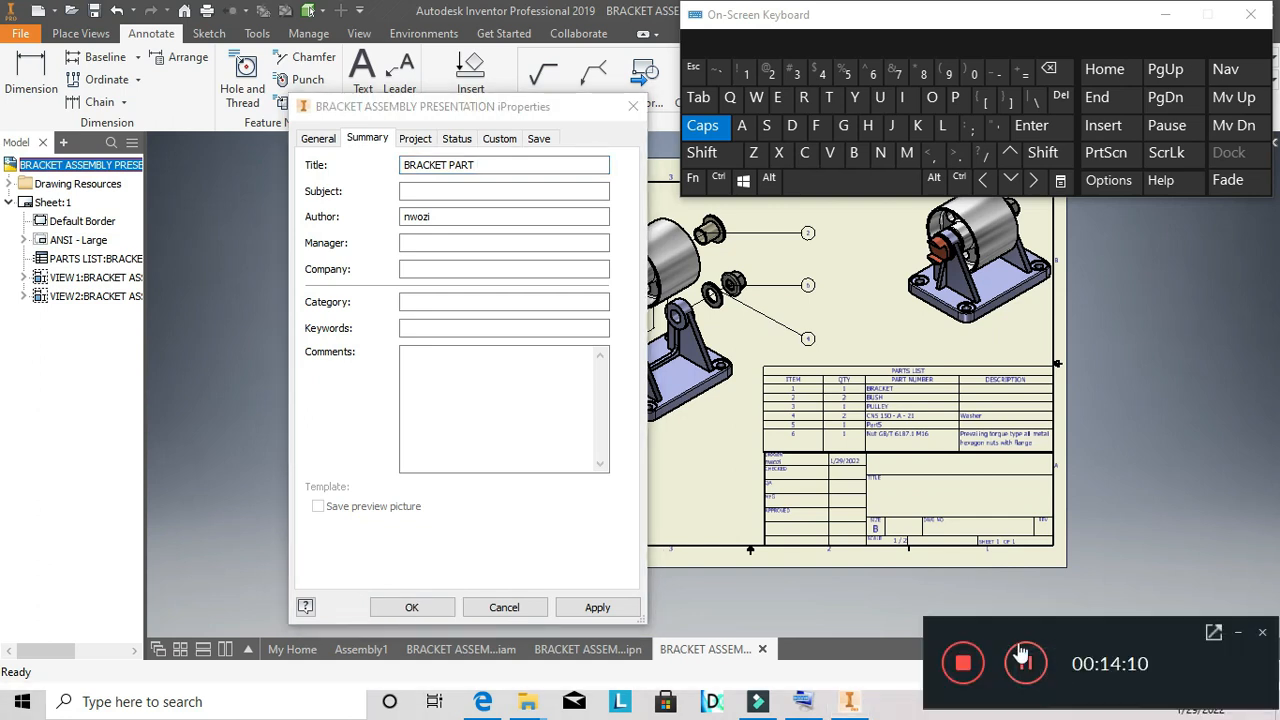
# Extend the title to BRACKET PART PRESENTATION FILE and set the subject to MACHINE DESIGN.
pyautogui.click(501, 166)
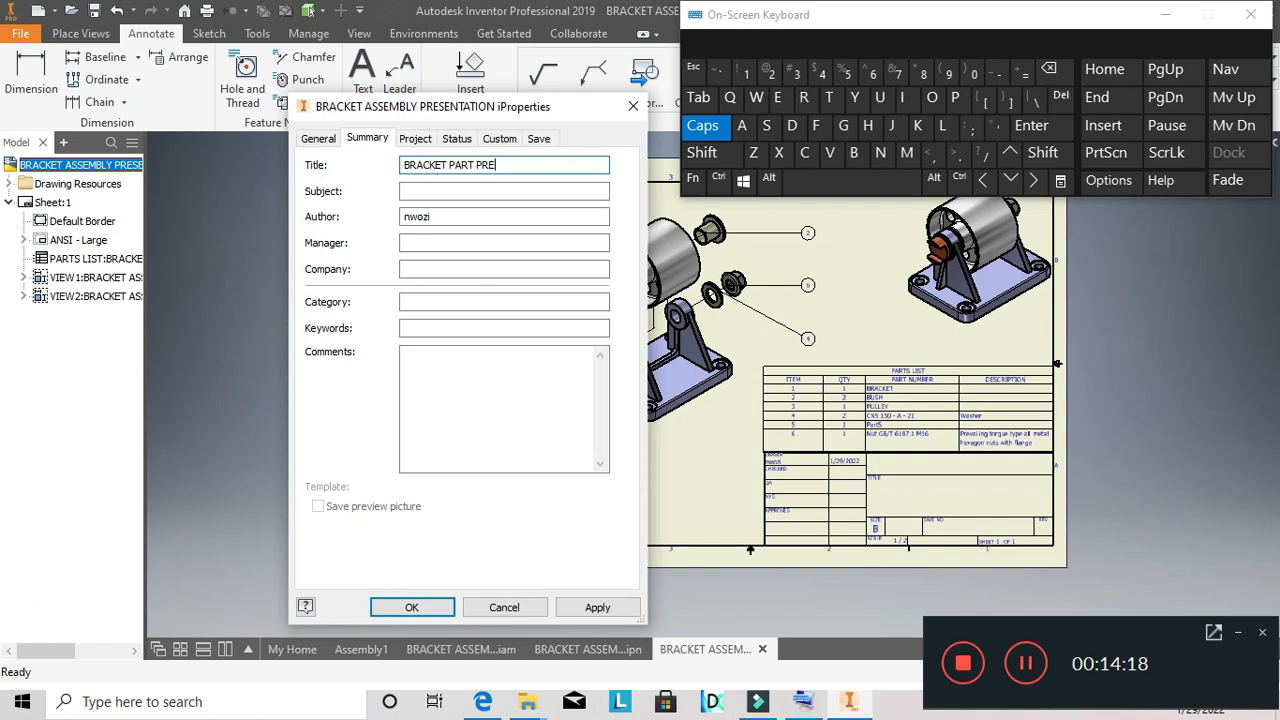
pyautogui.write('PRESE')
pyautogui.write('NTAT')
pyautogui.click(903, 97)
pyautogui.click(931, 97)
pyautogui.click(891, 150)
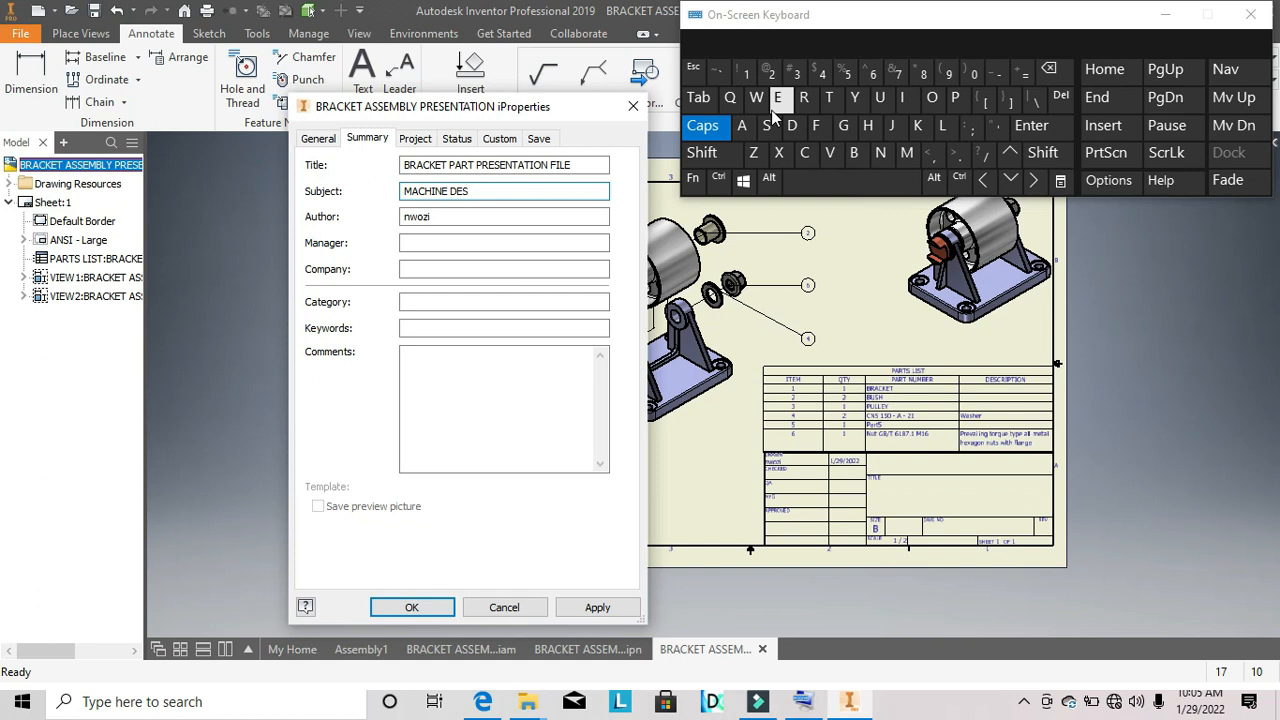
pyautogui.click(897, 104)
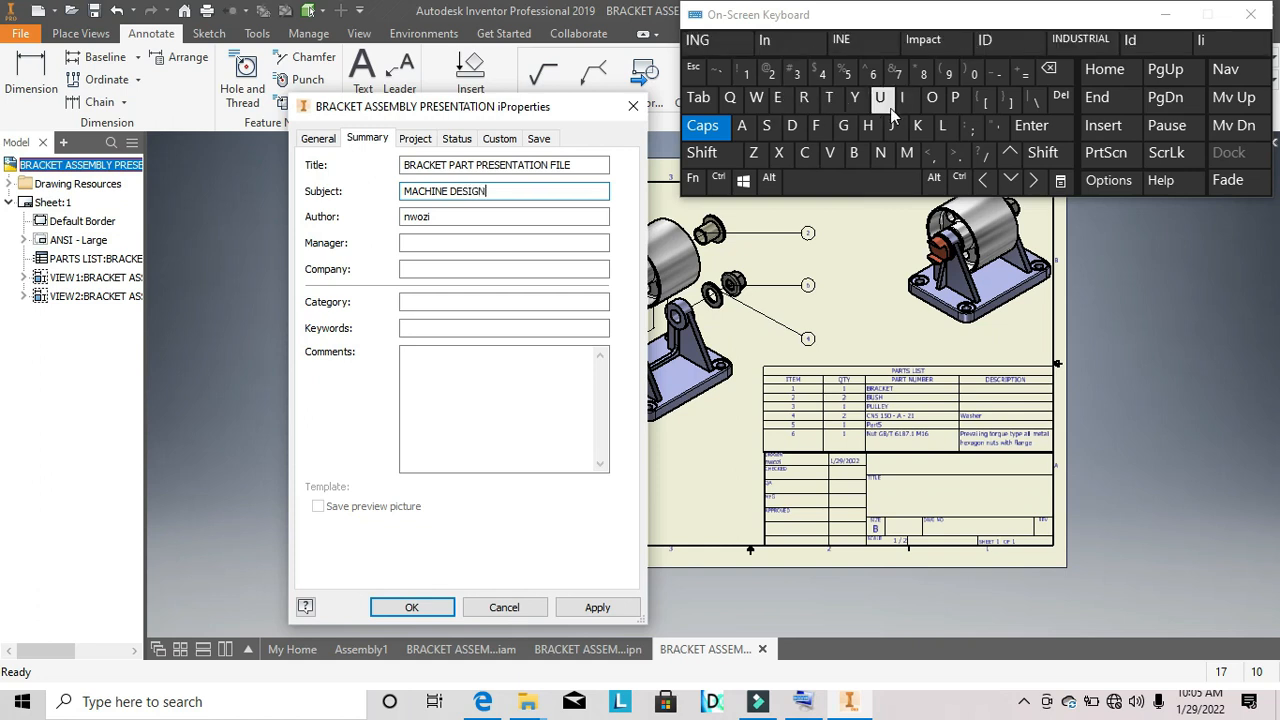
# Replace the author entry with the designer's name and enter the manager's name.
pyautogui.moveTo(445, 211); pyautogui.dragTo(405, 216)
pyautogui.write('BE')
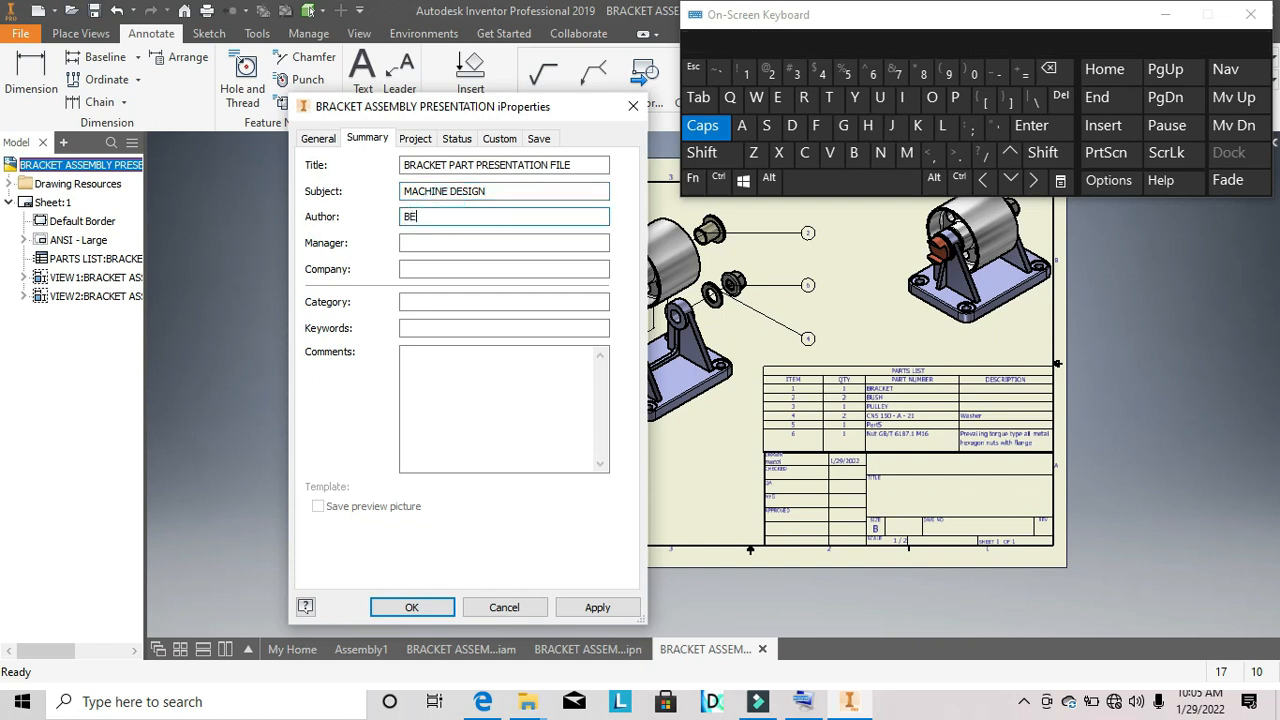
pyautogui.write('THEL')
pyautogui.click(434, 243)
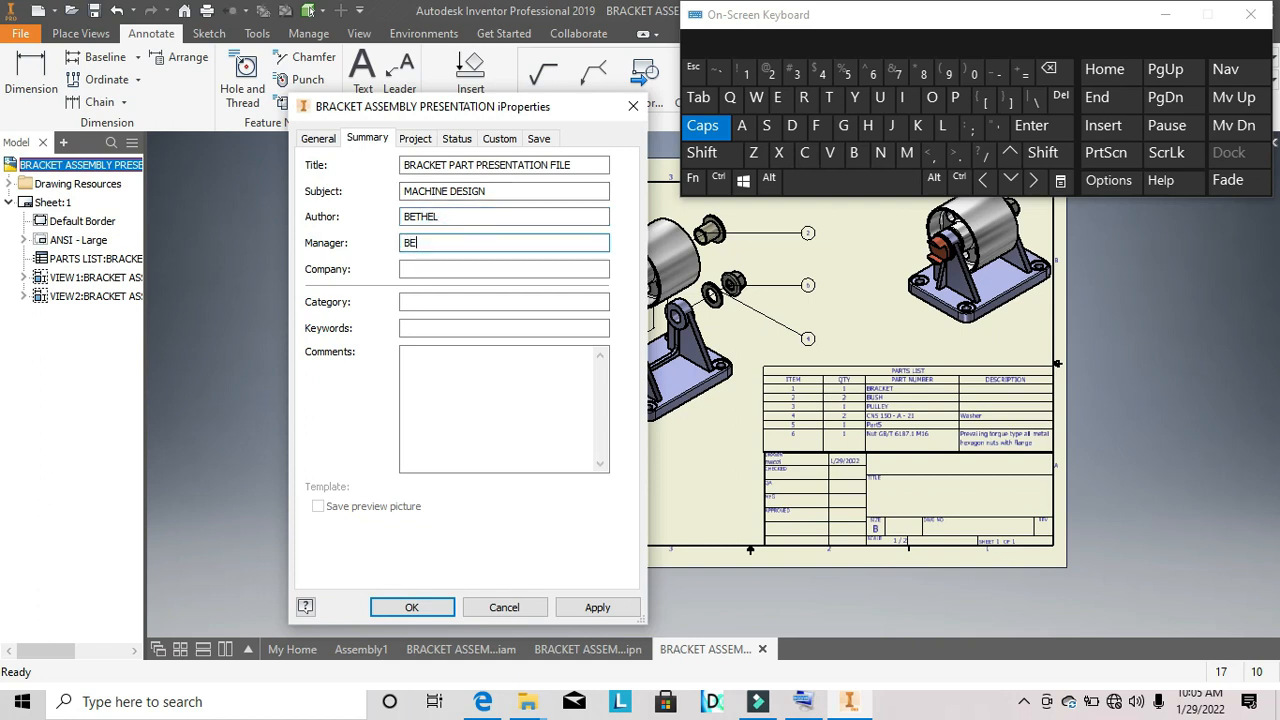
# Set the company to GLOBET ENGINEERING in the drawing's summary information.
pyautogui.click(424, 272)
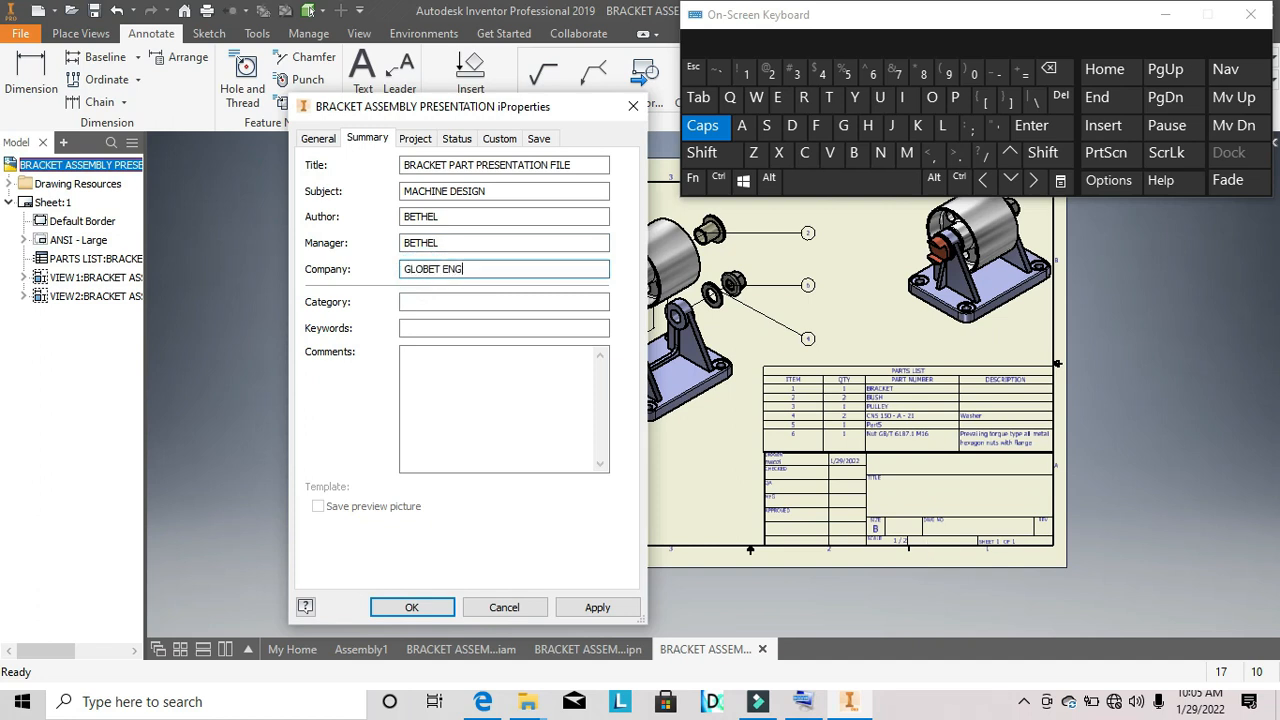
pyautogui.click(905, 97)
pyautogui.click(880, 153)
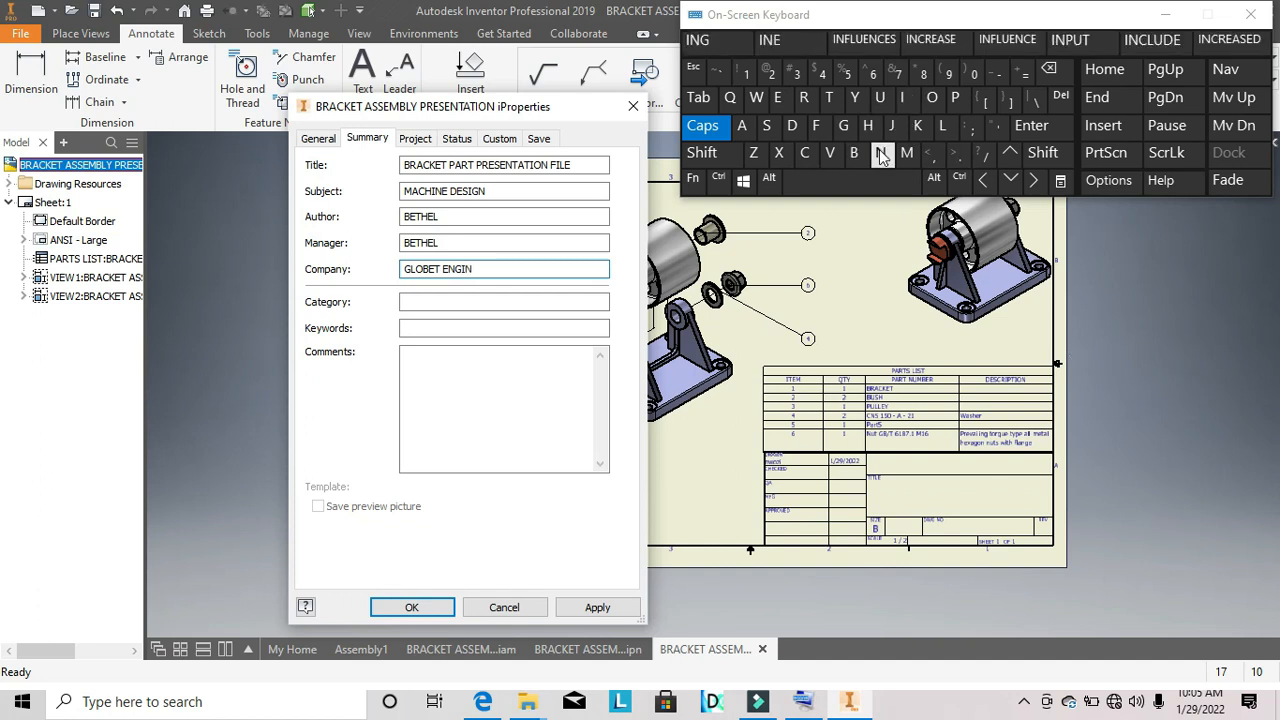
pyautogui.write('EER')
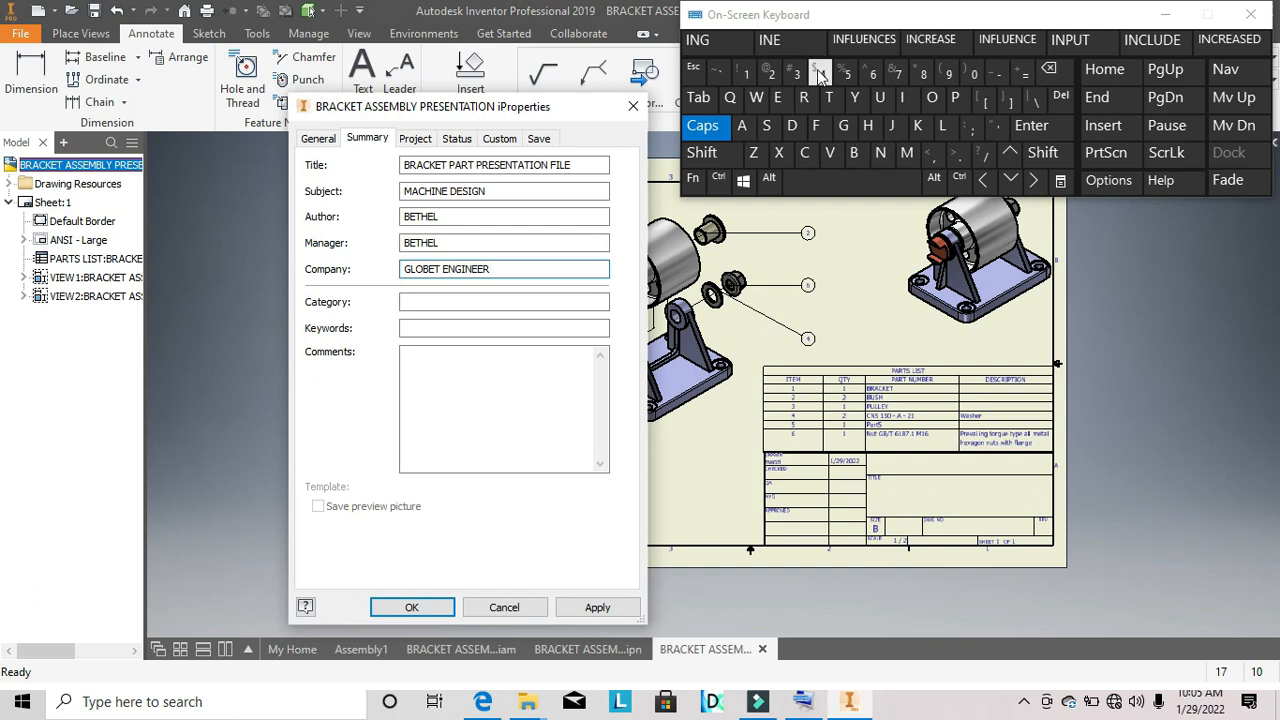
pyautogui.click(904, 99)
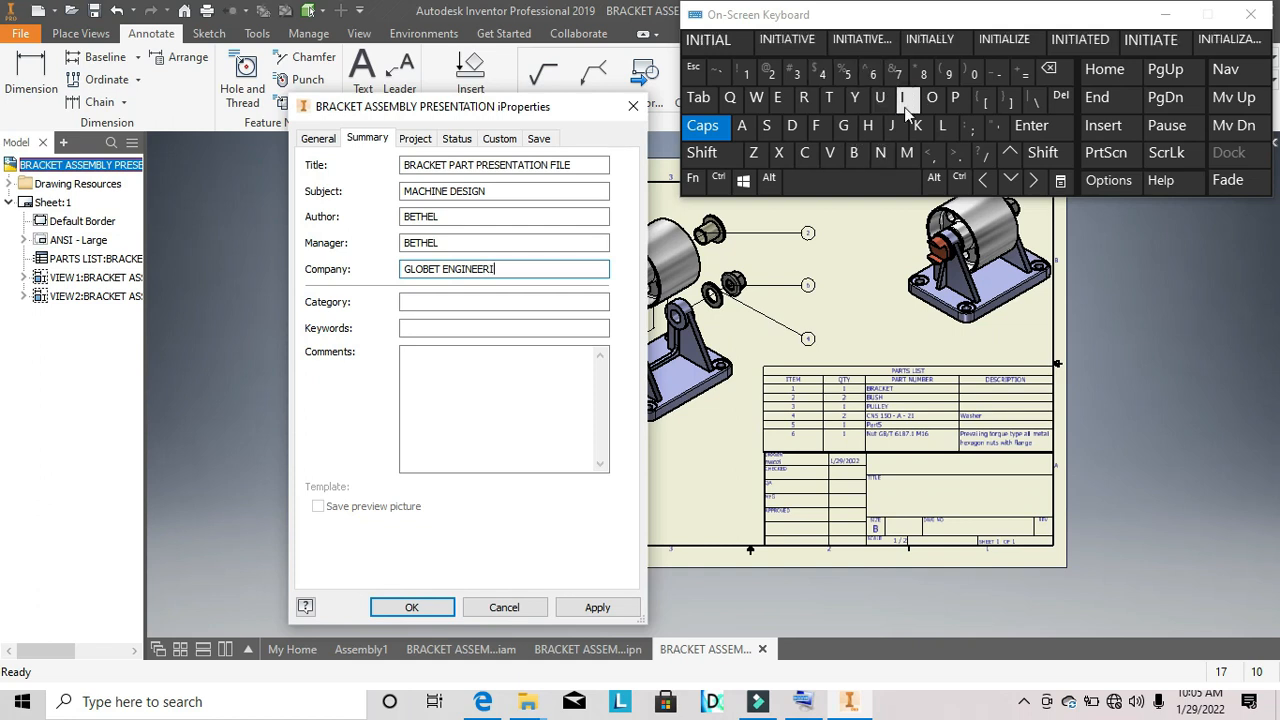
pyautogui.click(880, 153)
pyautogui.click(843, 125)
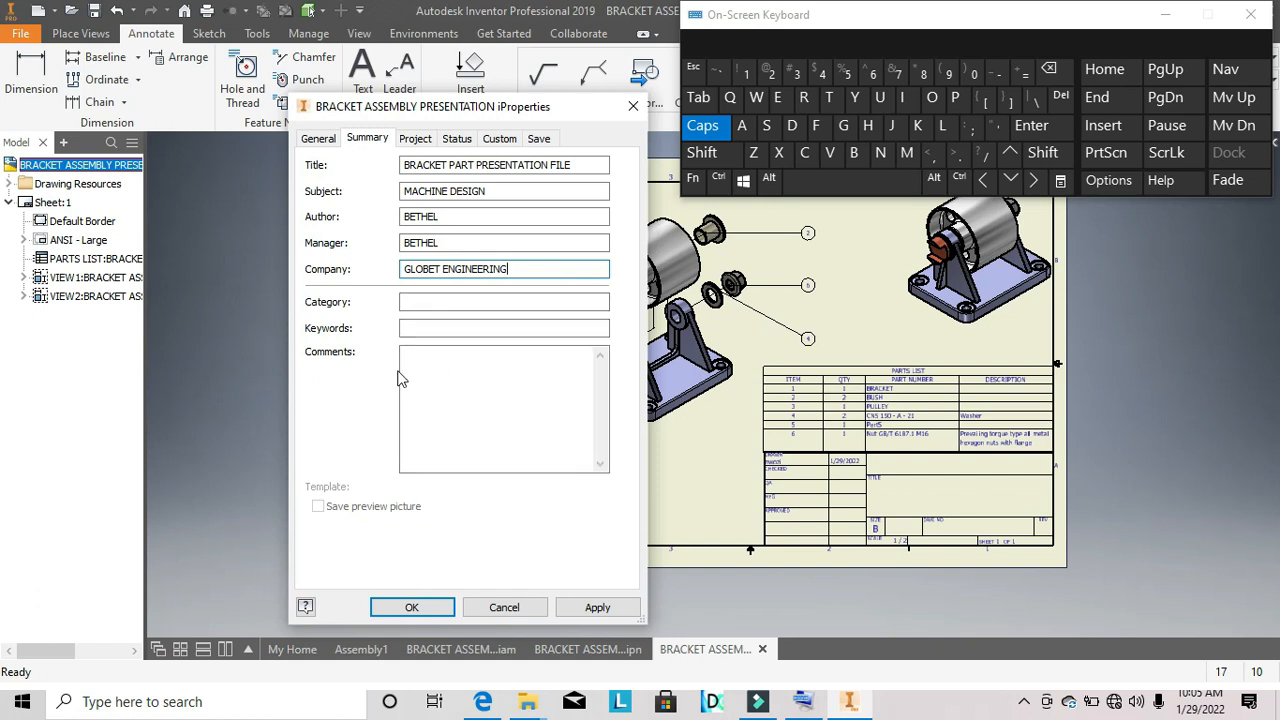
# Replace the designer entry in the drawing's project properties with the designer's name and enter the engineer's name.
pyautogui.click(414, 138)
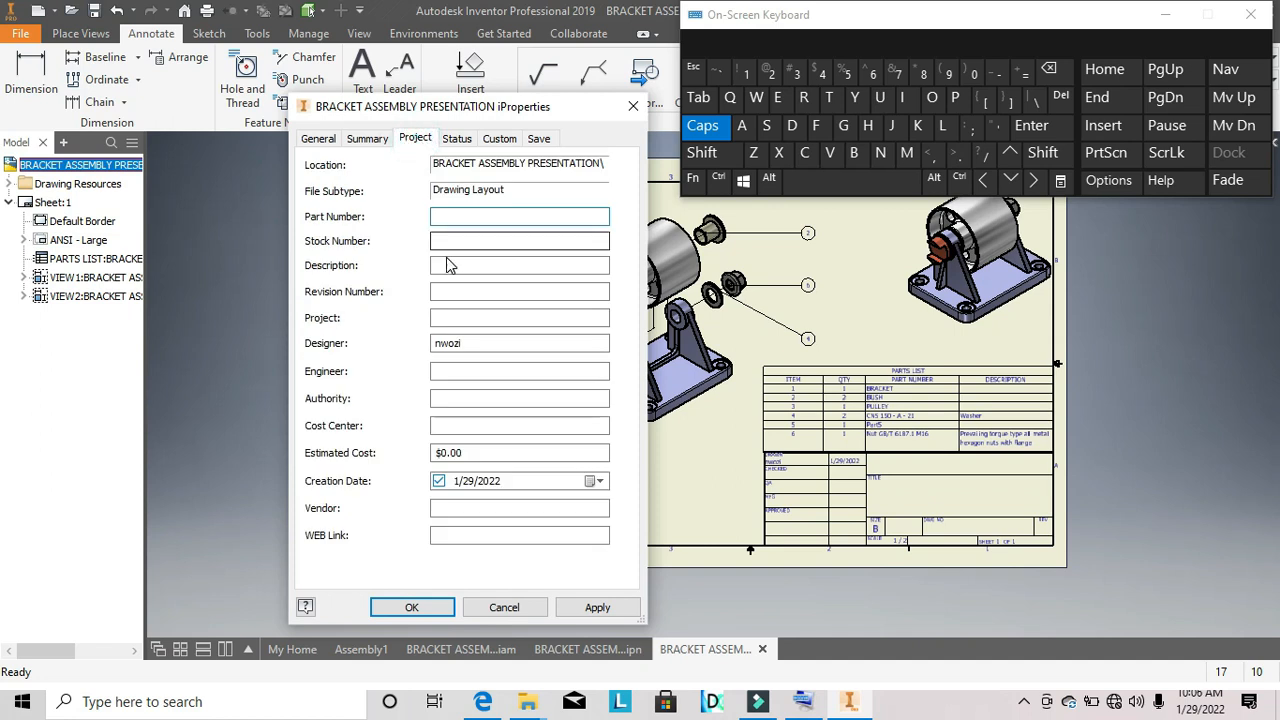
pyautogui.doubleClick(477, 343)
pyautogui.write('NOBLE')
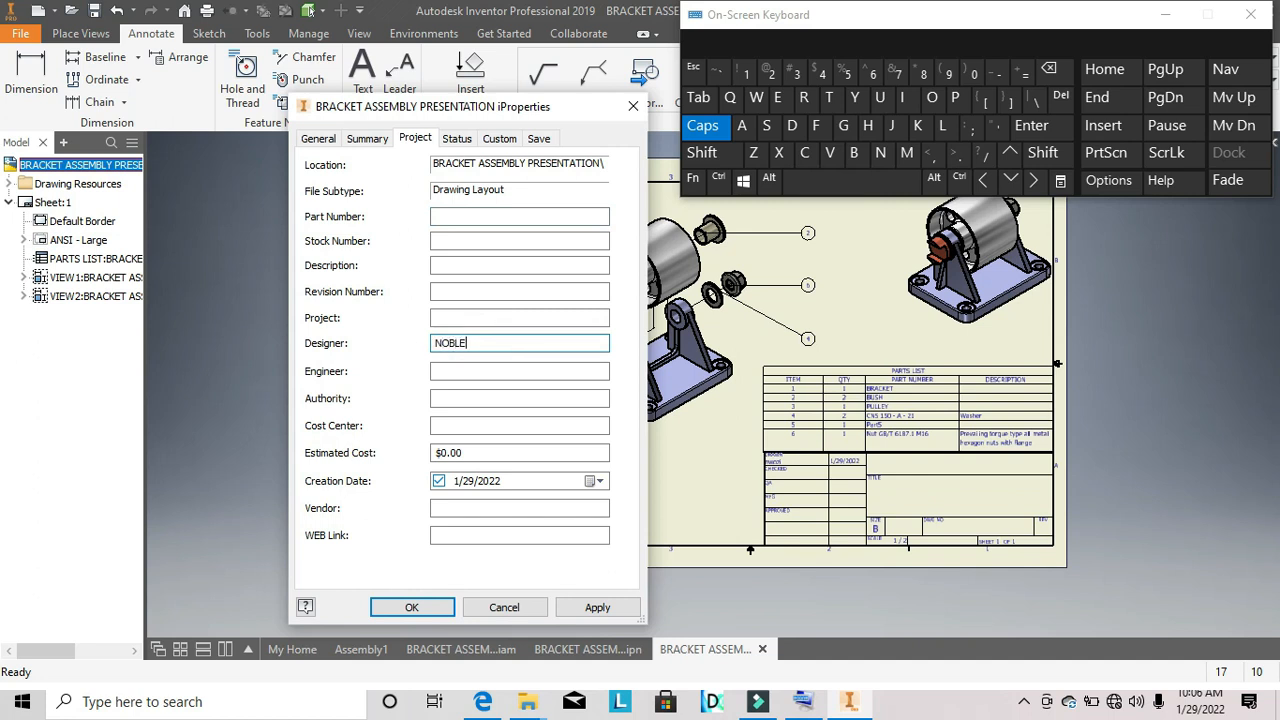
pyautogui.click(518, 374)
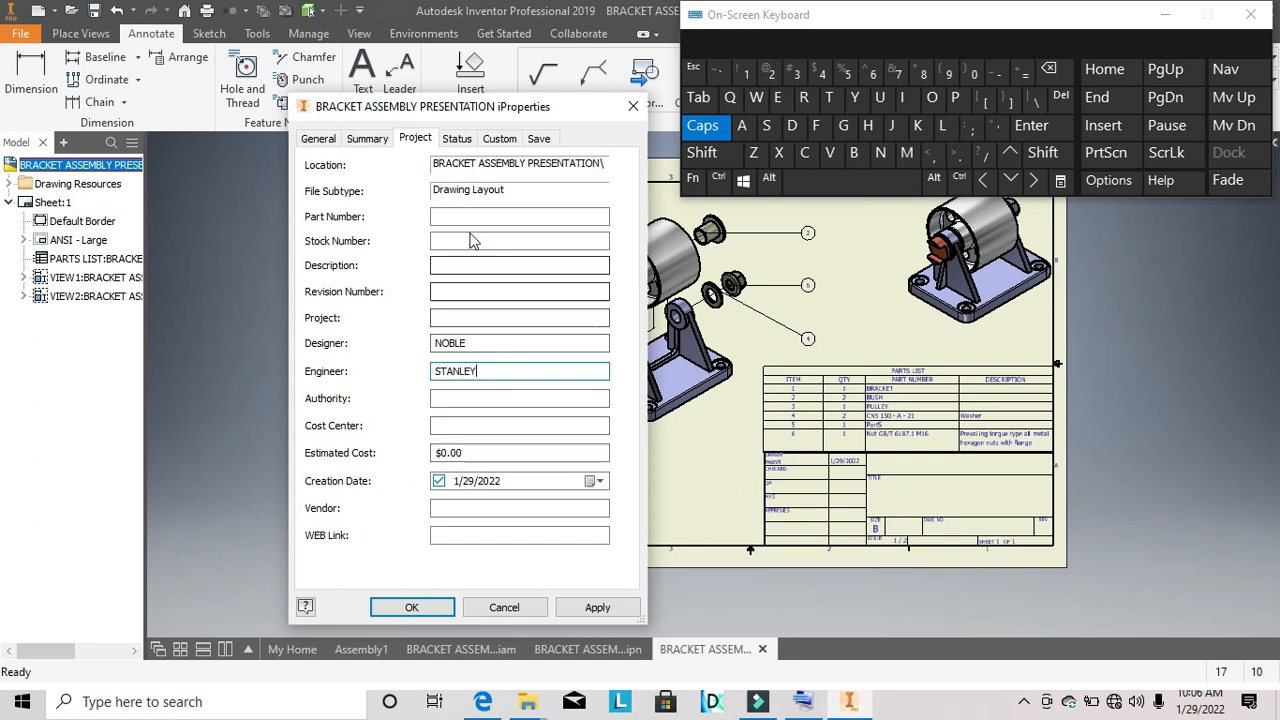
# Enable the checked, engineering-approved and manufacturing-approved dates as 1/29/2022 in the status properties and apply the iProperties to the drawing.
pyautogui.click(454, 138)
pyautogui.click(474, 294)
pyautogui.click(475, 346)
pyautogui.click(475, 398)
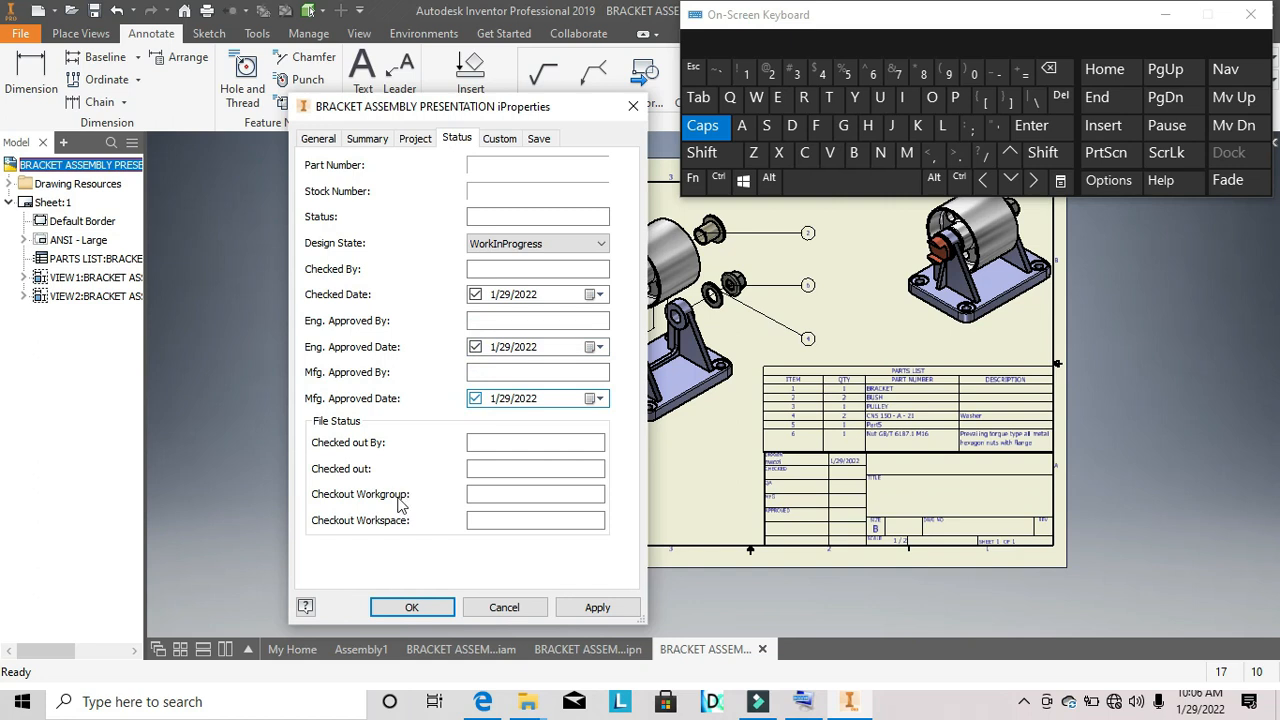
pyautogui.click(410, 609)
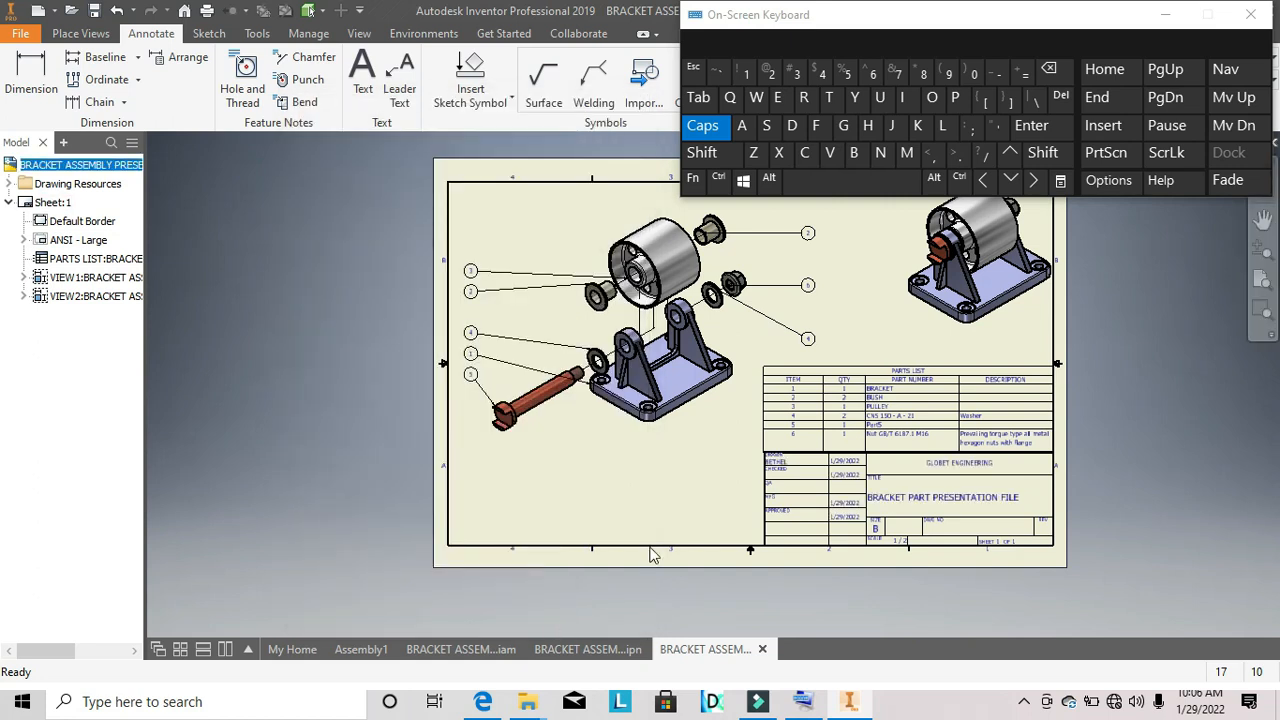
# Minimize the on-screen keyboard and start exporting the drawing as a PDF.
pyautogui.click(1165, 15)
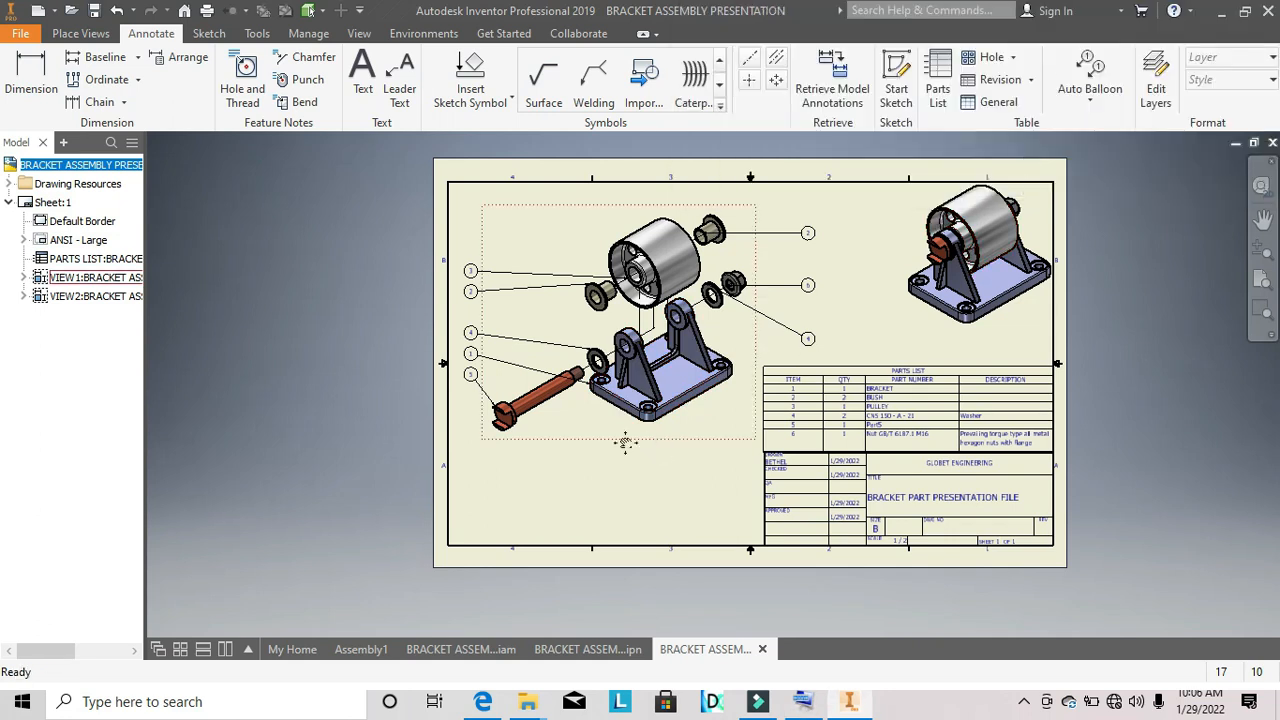
pyautogui.moveTo(622, 445); pyautogui.dragTo(590, 457, button='middle')
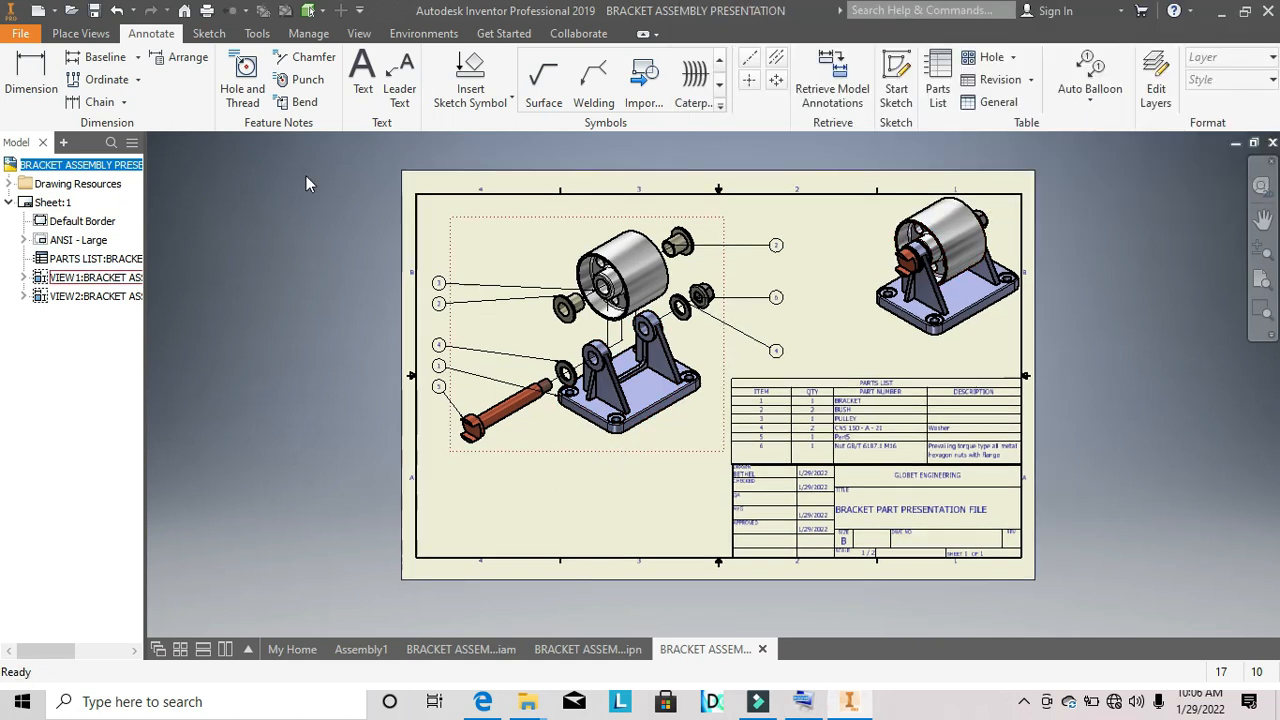
pyautogui.click(28, 36)
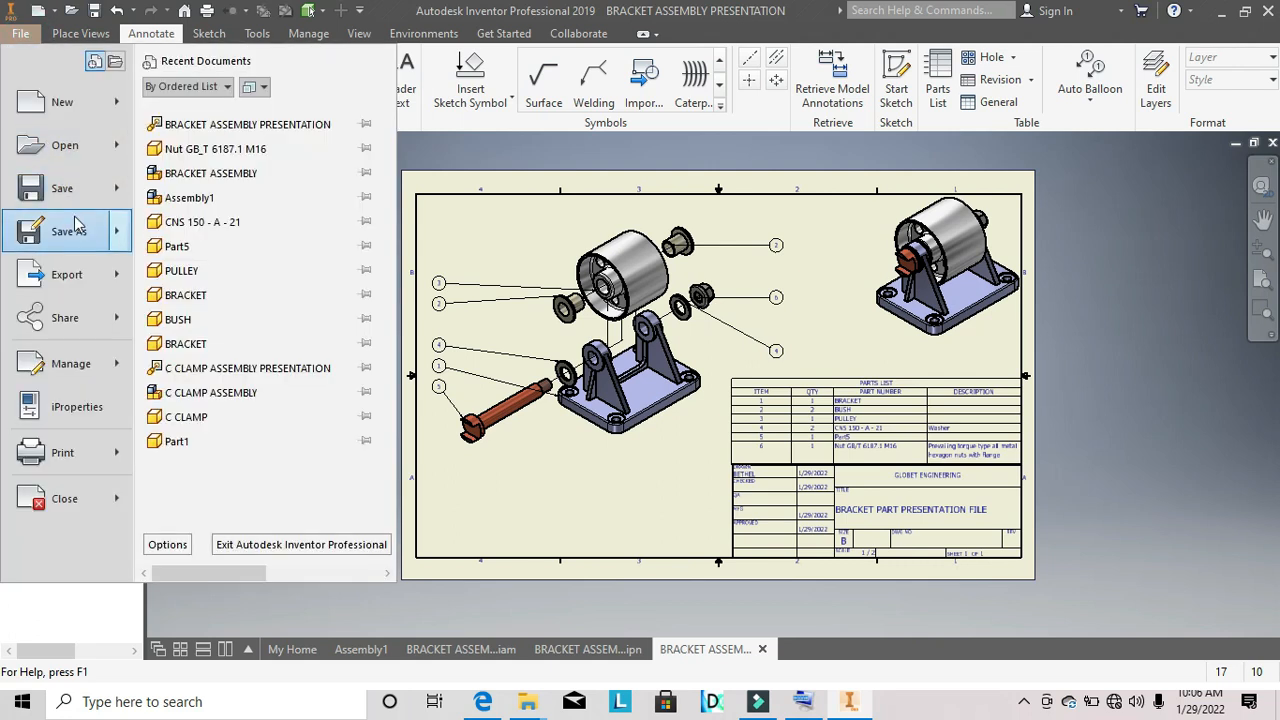
pyautogui.click(80, 274)
pyautogui.click(194, 226)
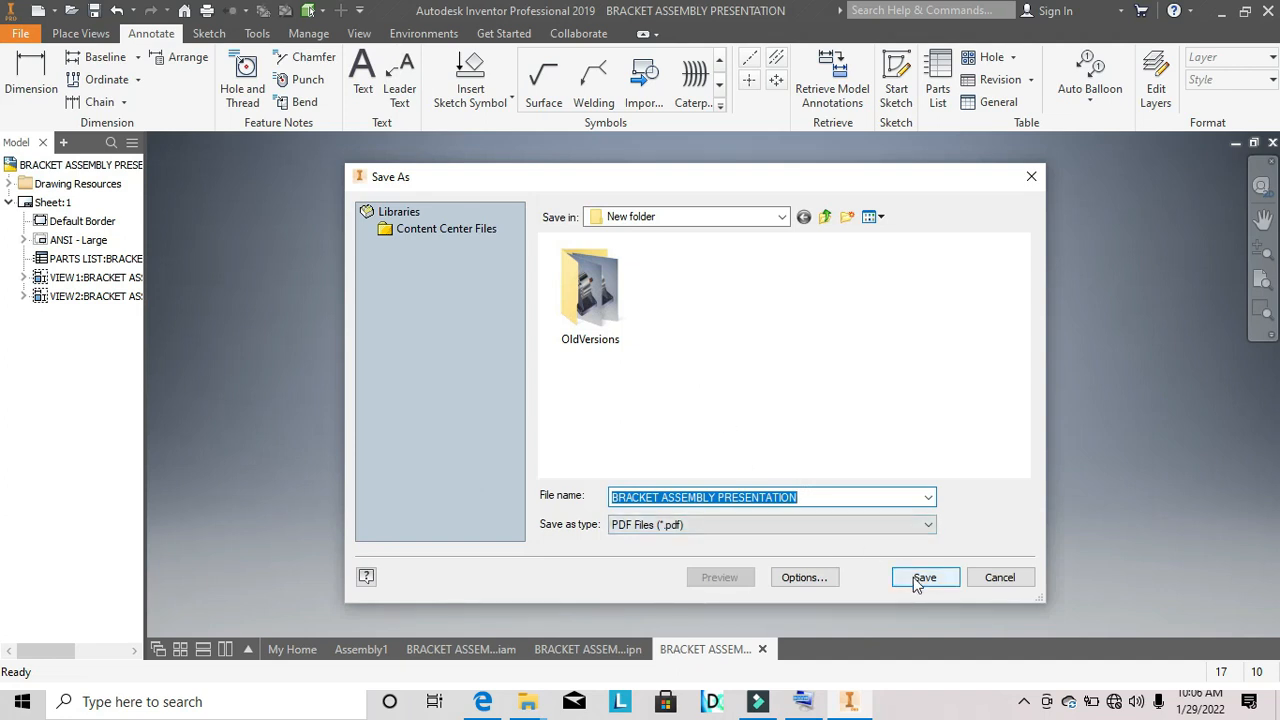
# Save the PDF as BRACKET ASSEMBLY PRESENTATION in New folder inside Pictures.
pyautogui.click(773, 217)
pyautogui.click(779, 219)
pyautogui.click(781, 219)
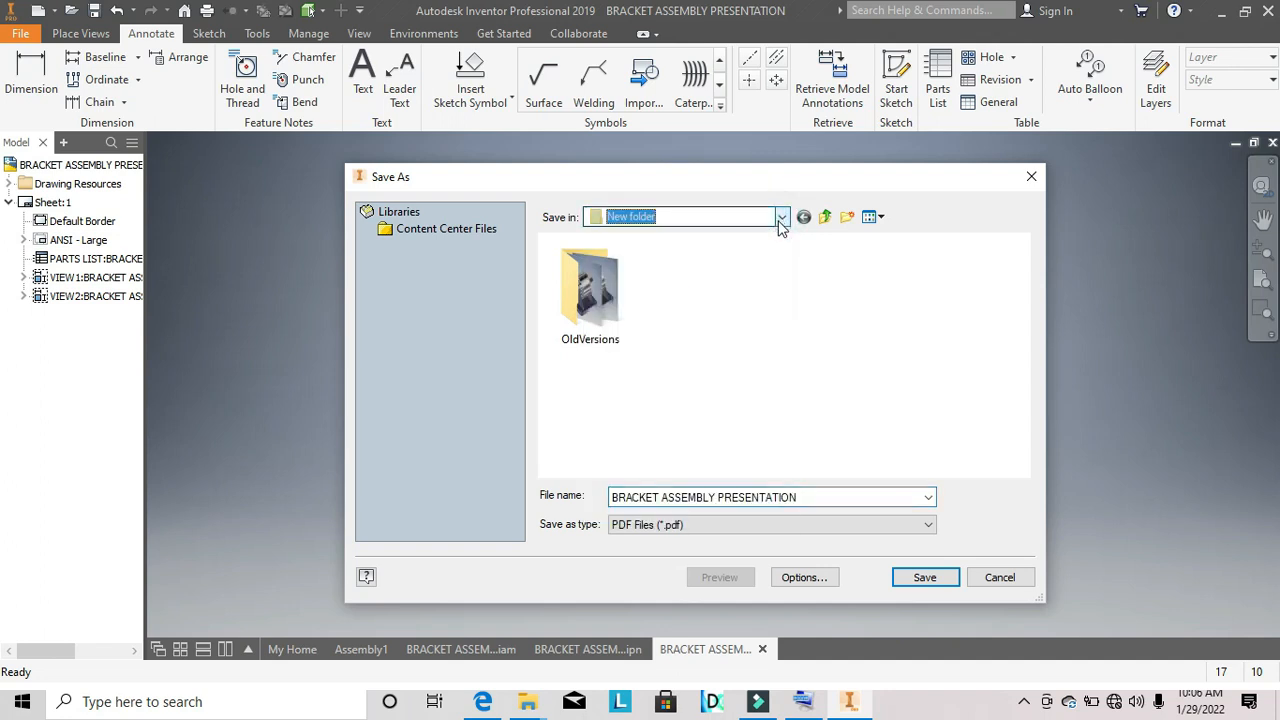
pyautogui.click(782, 218)
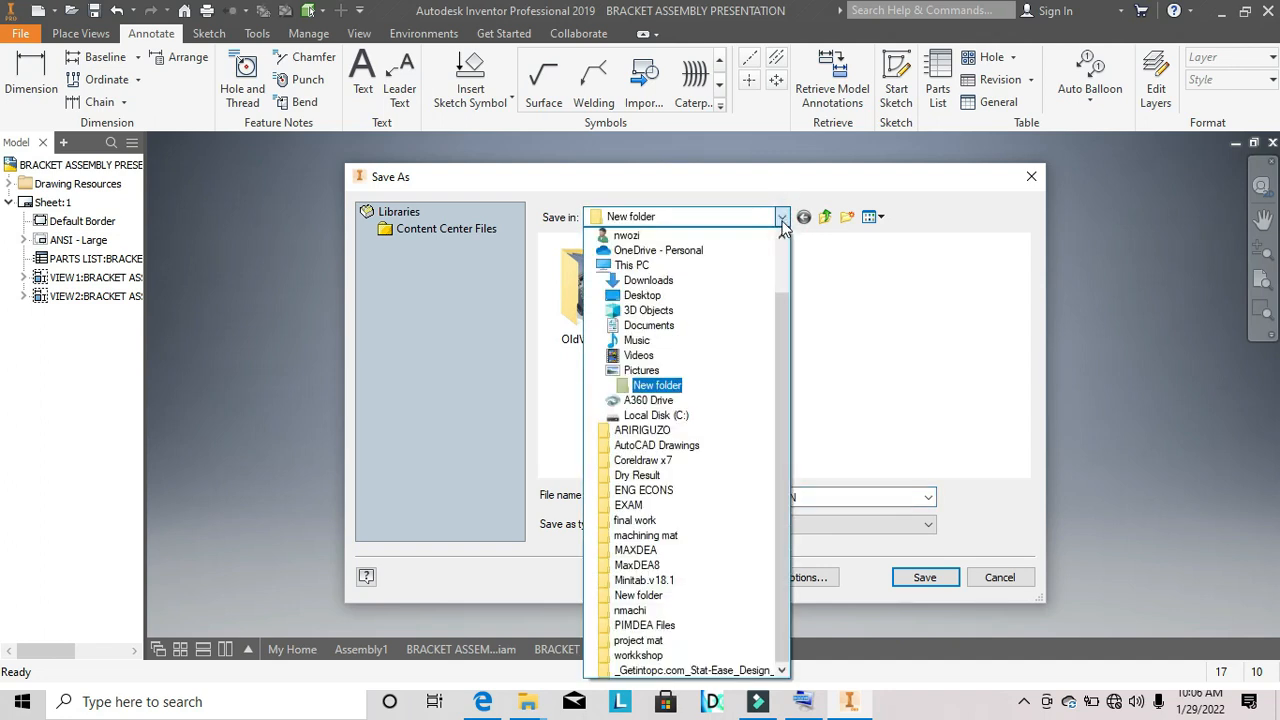
pyautogui.click(641, 370)
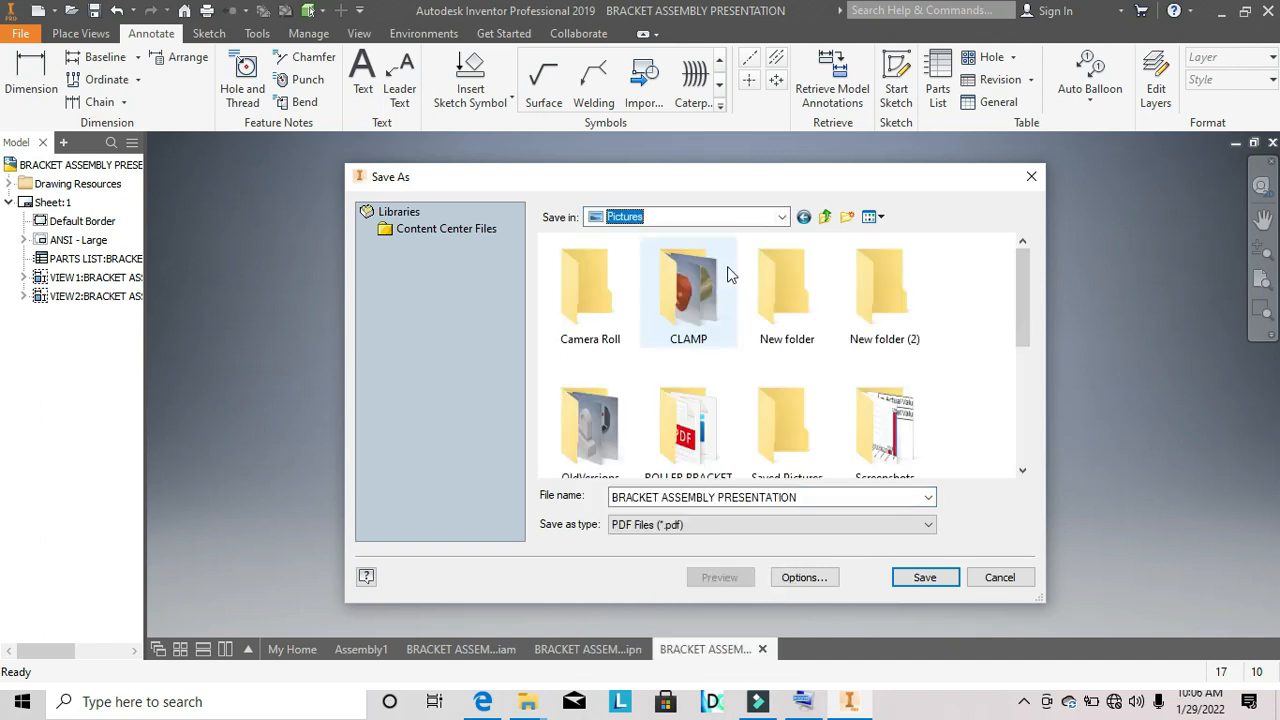
pyautogui.click(782, 328)
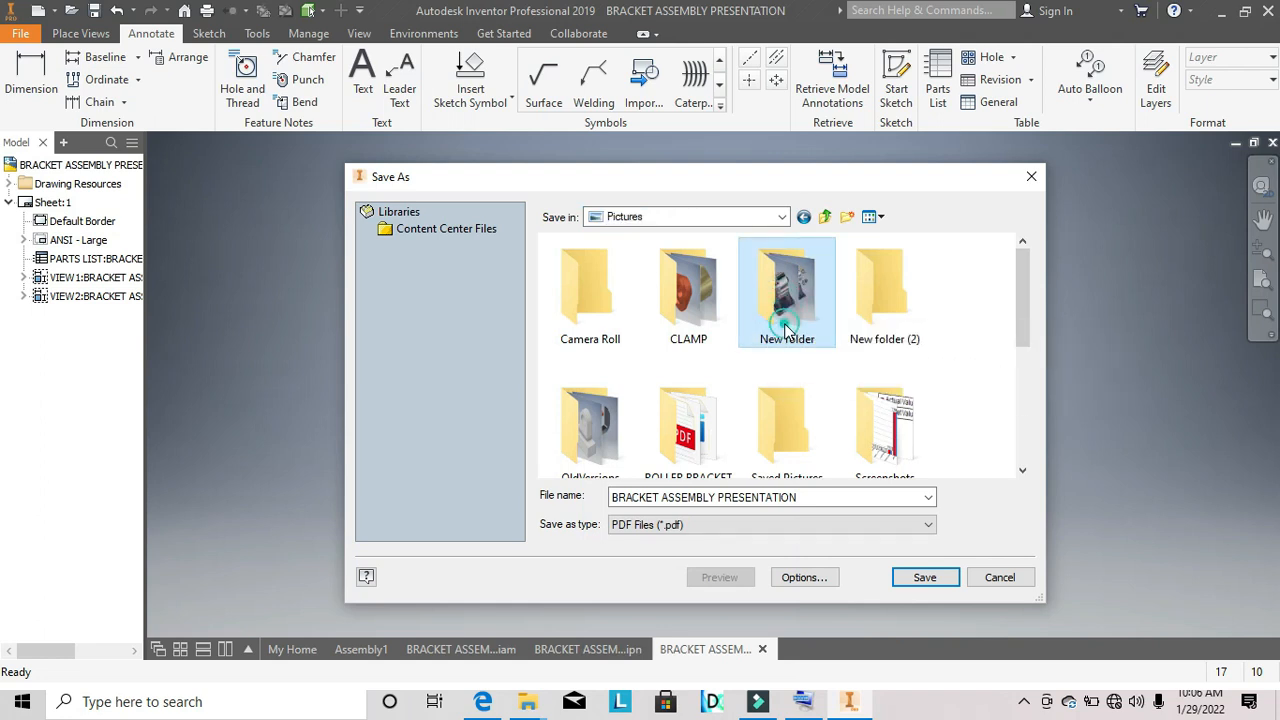
pyautogui.doubleClick(780, 322)
pyautogui.click(922, 578)
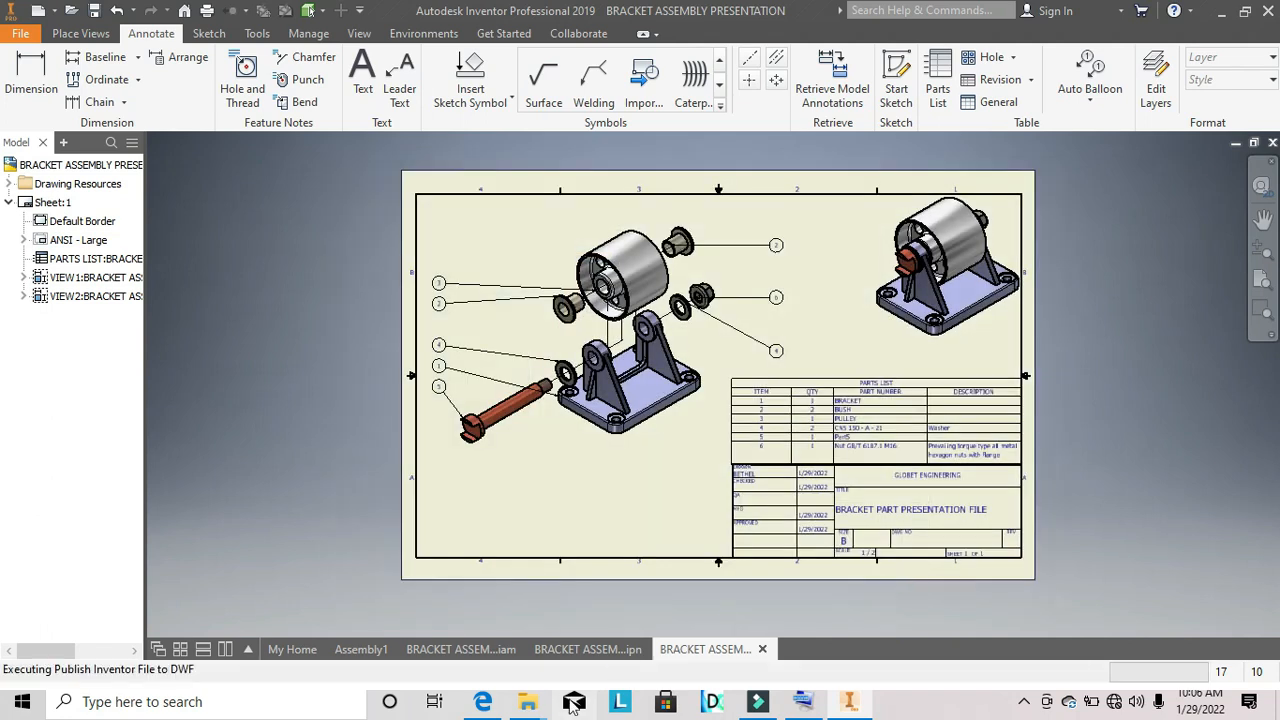
# Switch to New folder in File Explorer and open the exported BRACKET ASSEMBLY PRESENTATION PDF.
pyautogui.moveTo(535, 708)
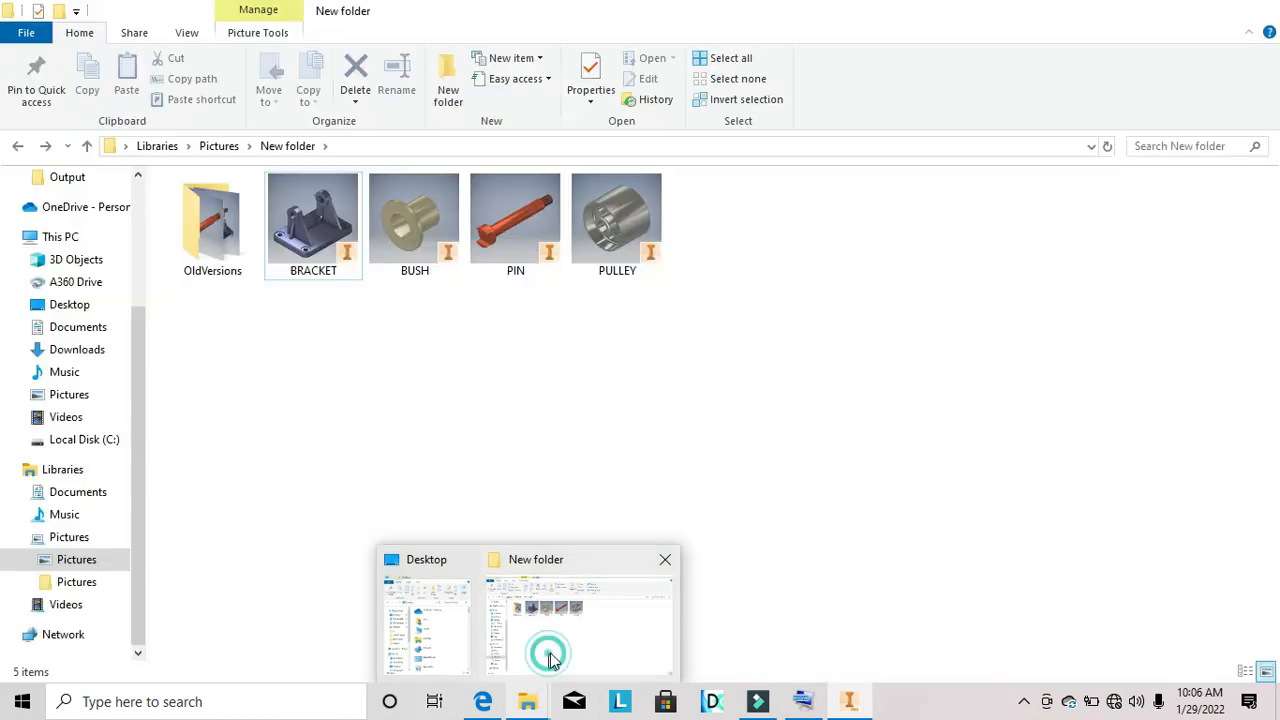
pyautogui.click(551, 662)
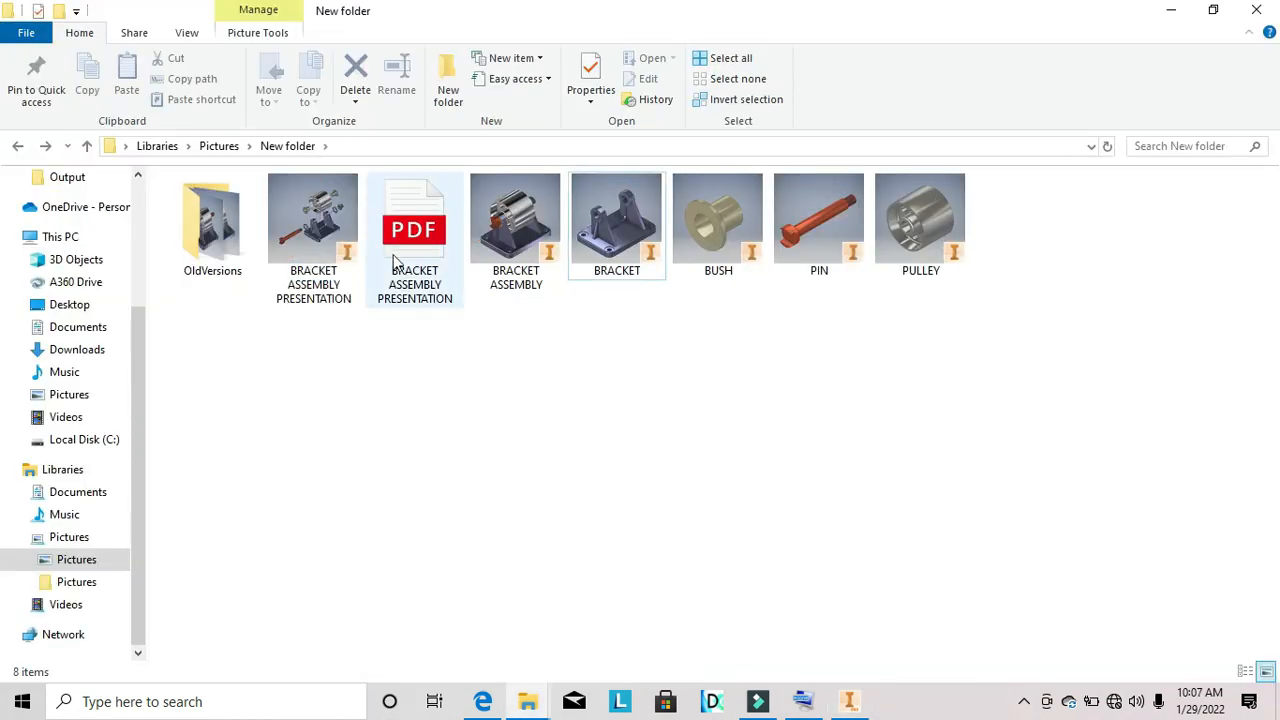
pyautogui.doubleClick(395, 260)
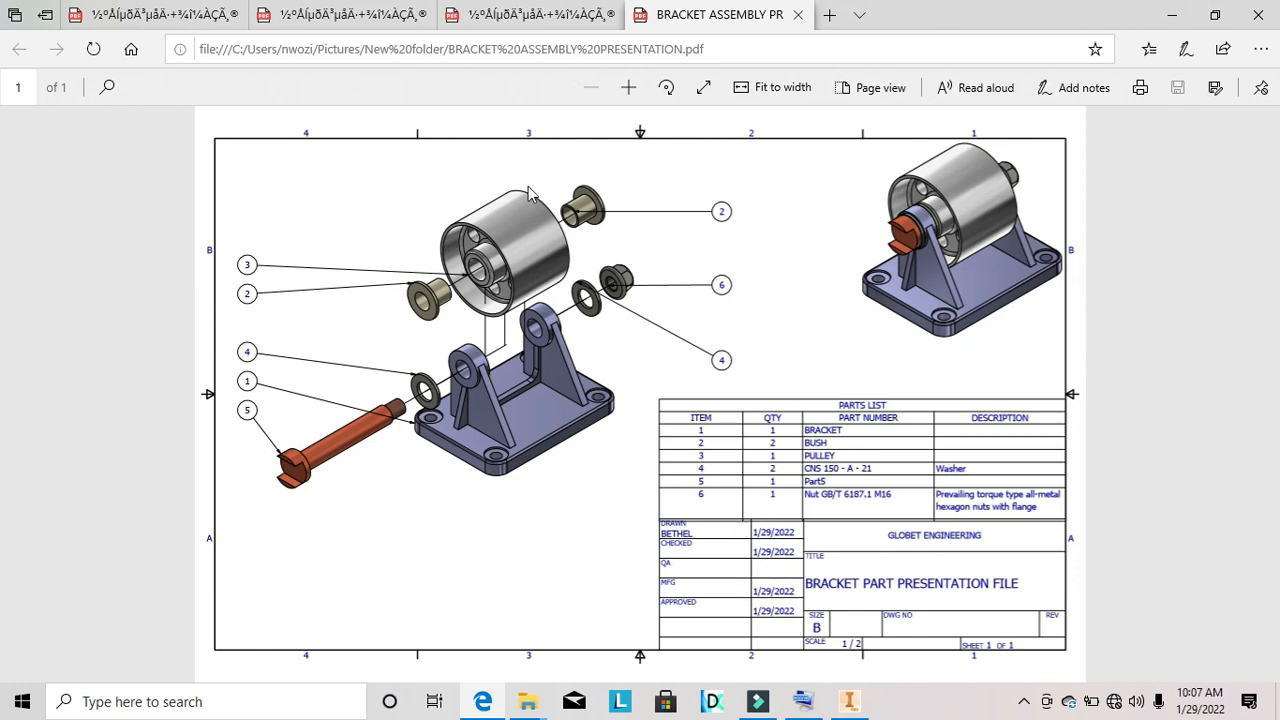
# Examine the exploded view, balloons, assembled view and parts list in the exported PDF at a larger scale.
pyautogui.click(628, 87)
pyautogui.click(628, 87)
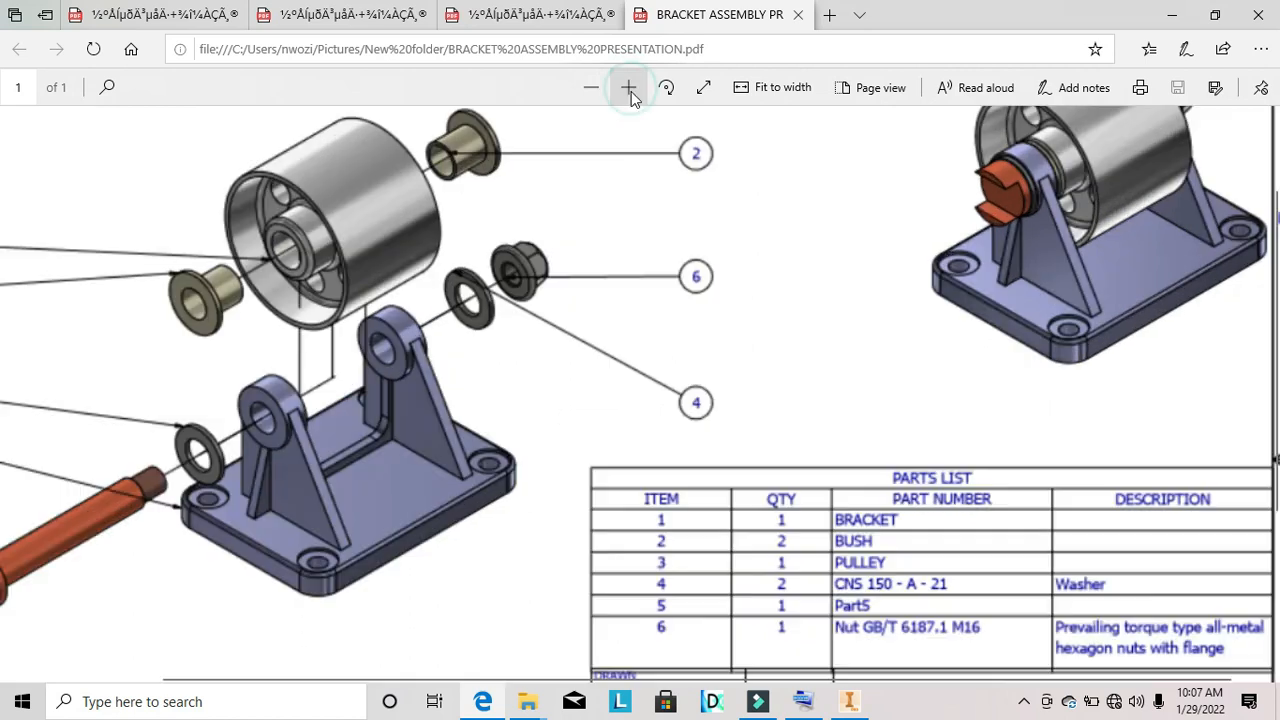
pyautogui.scroll(1, 701, 272)
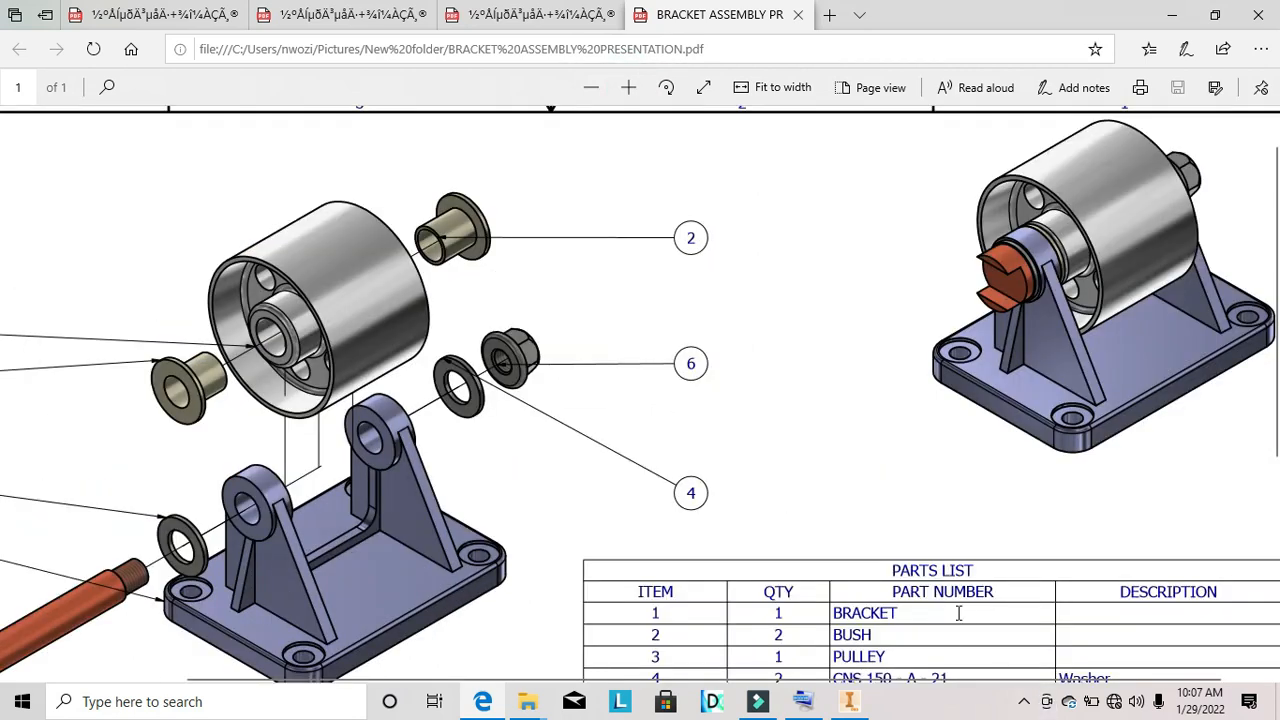
pyautogui.scroll(-1, 962, 615)
pyautogui.click(591, 88)
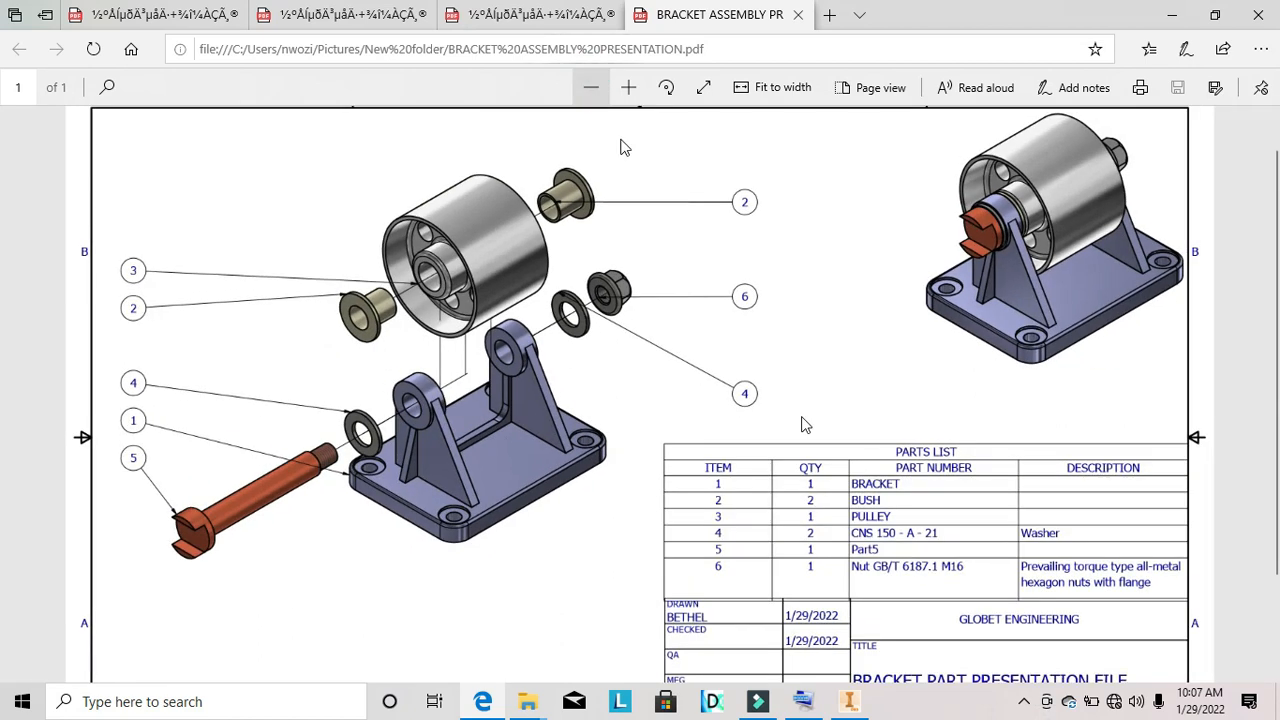
pyautogui.scroll(-2, 910, 605)
pyautogui.scroll(3, 911, 591)
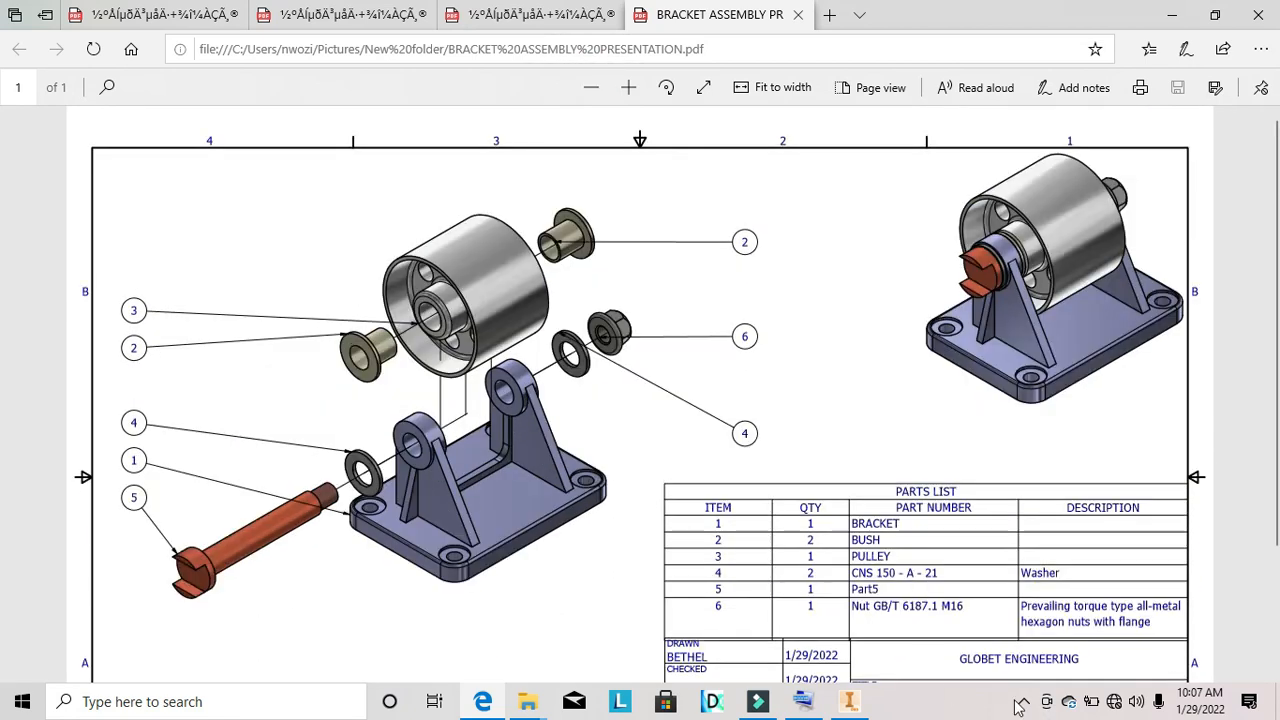
pyautogui.click(1022, 703)
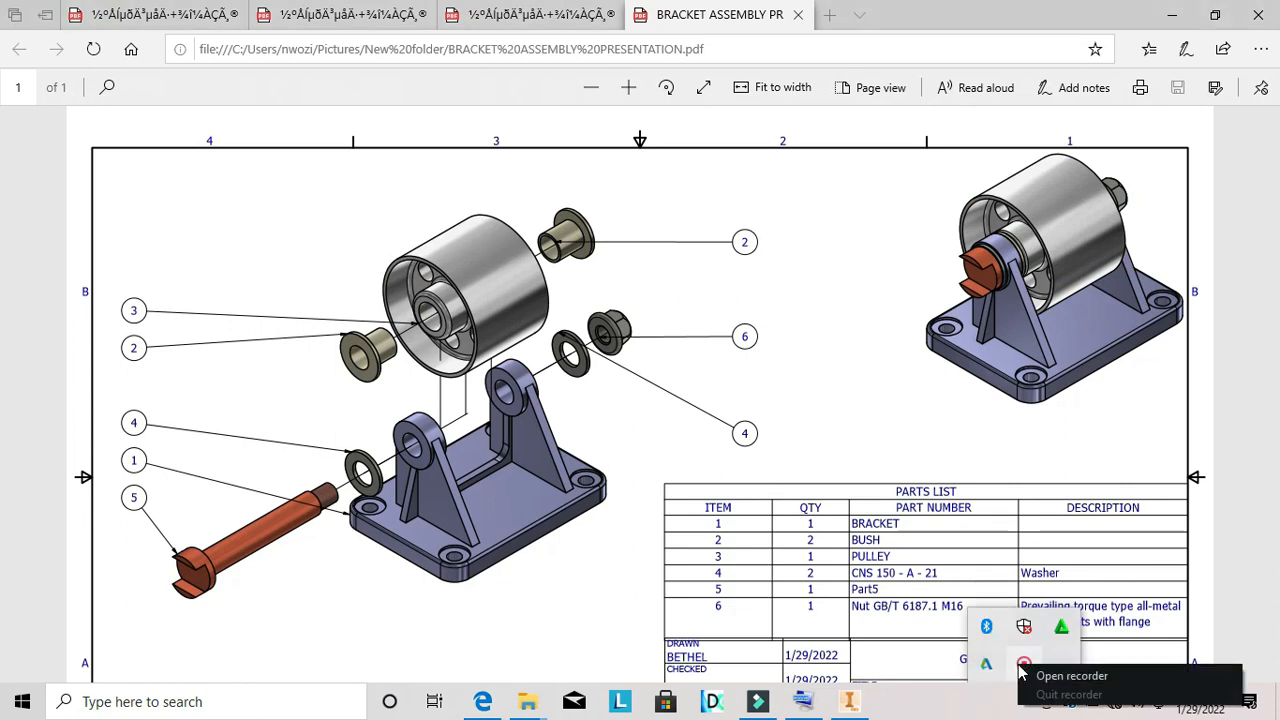